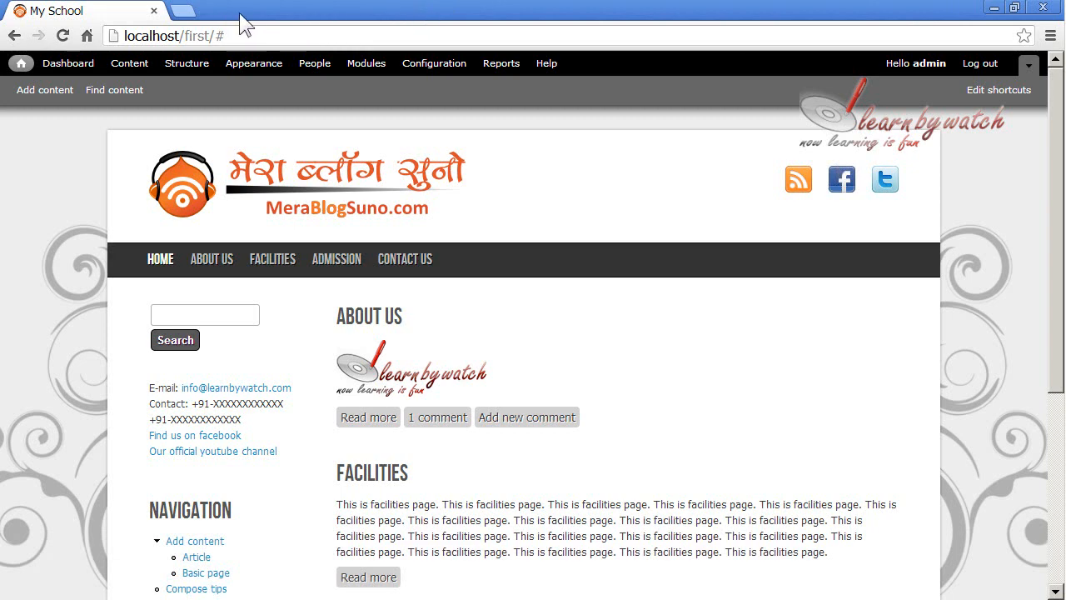
Open drupal.org in a new browser tab and go to the Themes listing under Download & Extend
left_click(187, 11)
type("drupal.org")
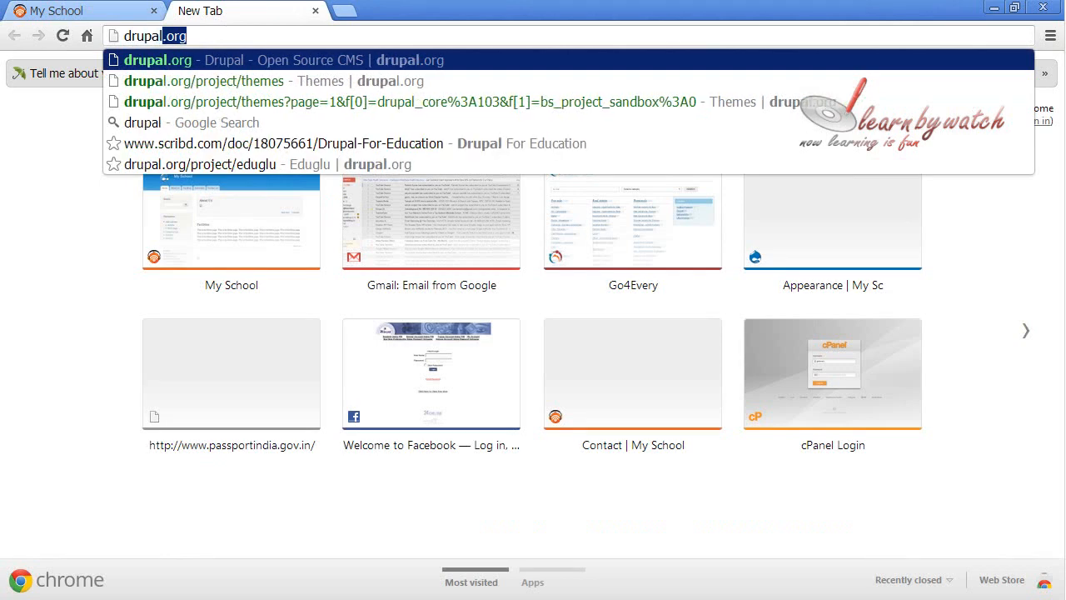
key("Return")
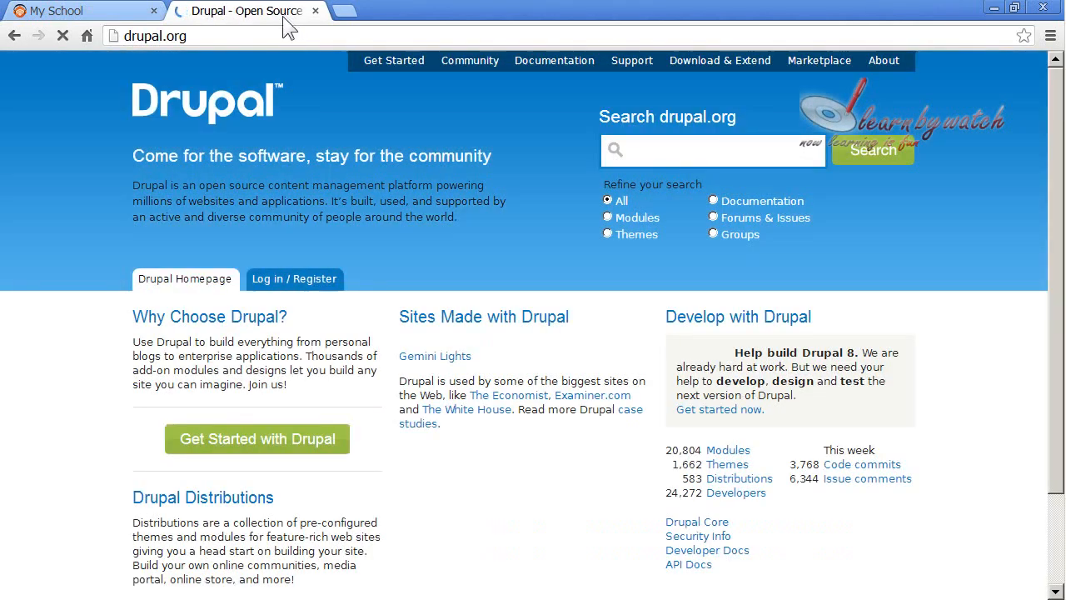
left_click(706, 68)
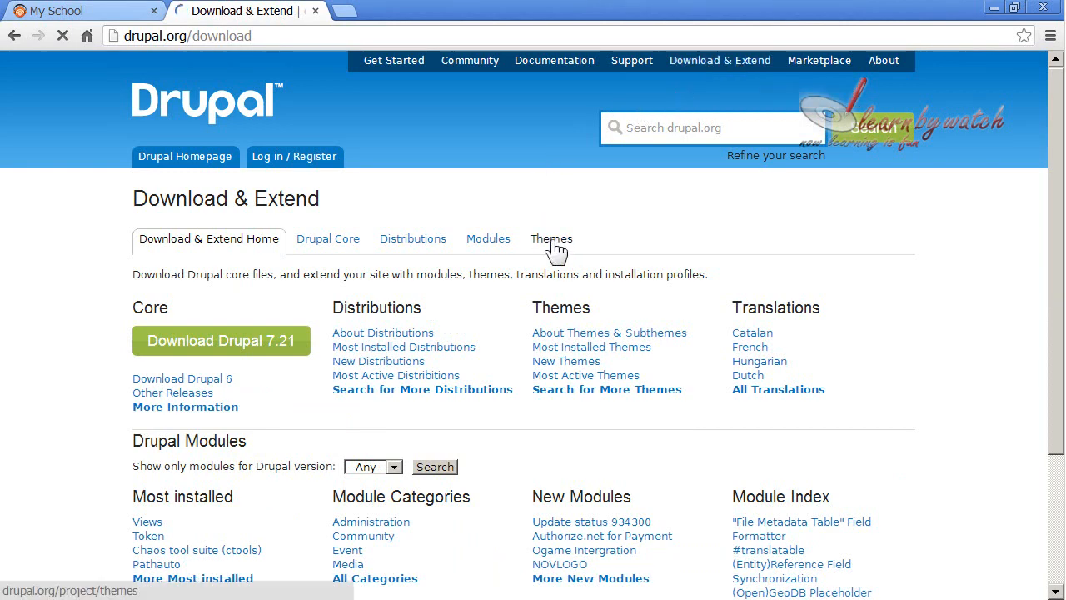
left_click(554, 243)
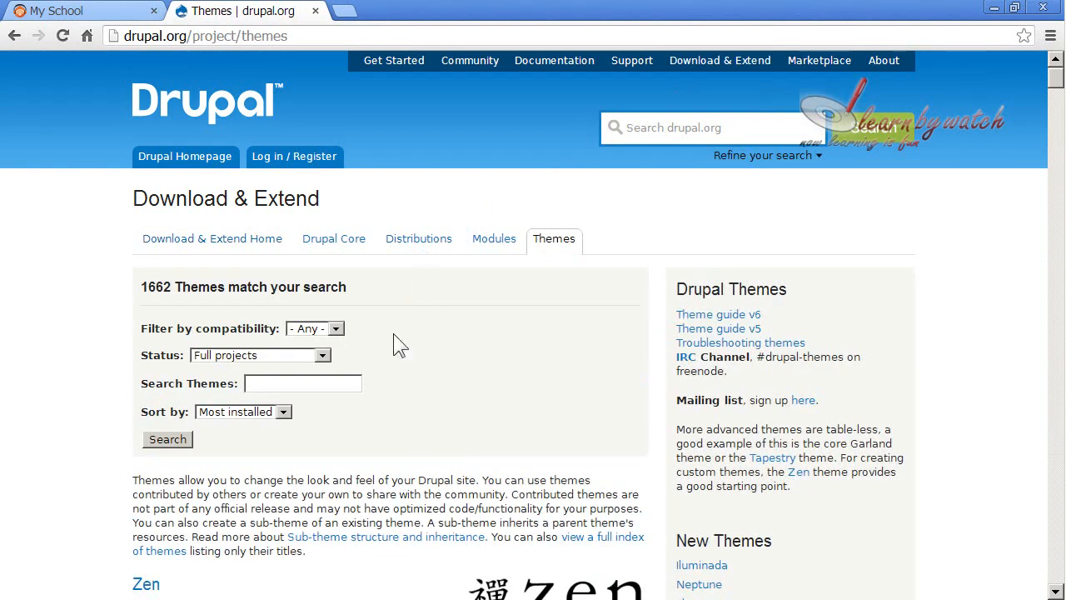
Filter the theme list by 7.x compatibility, run the search and check how many themes match
left_click(319, 331)
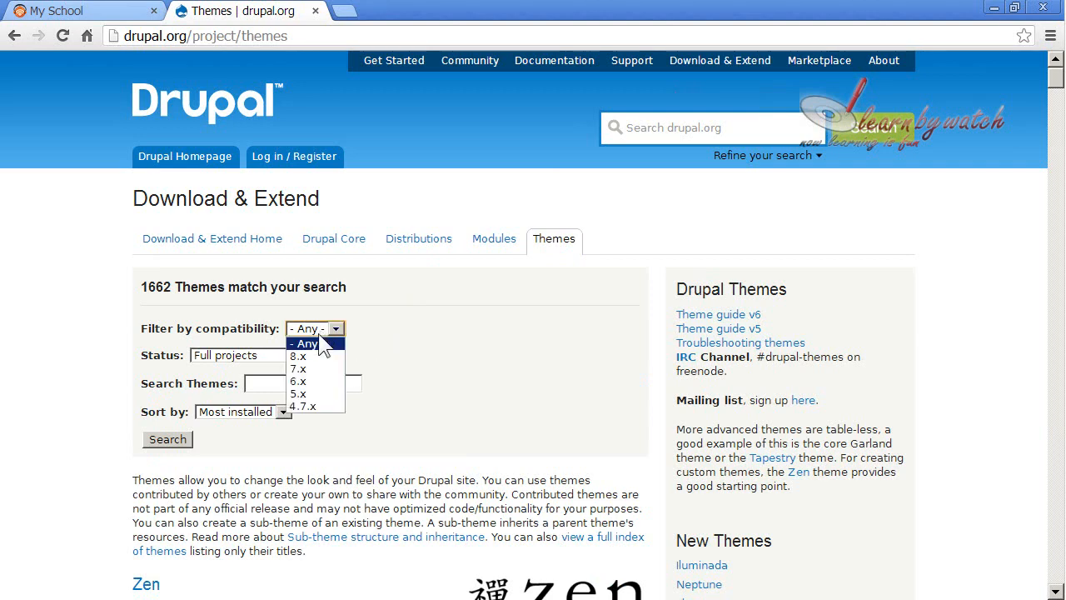
left_click(308, 369)
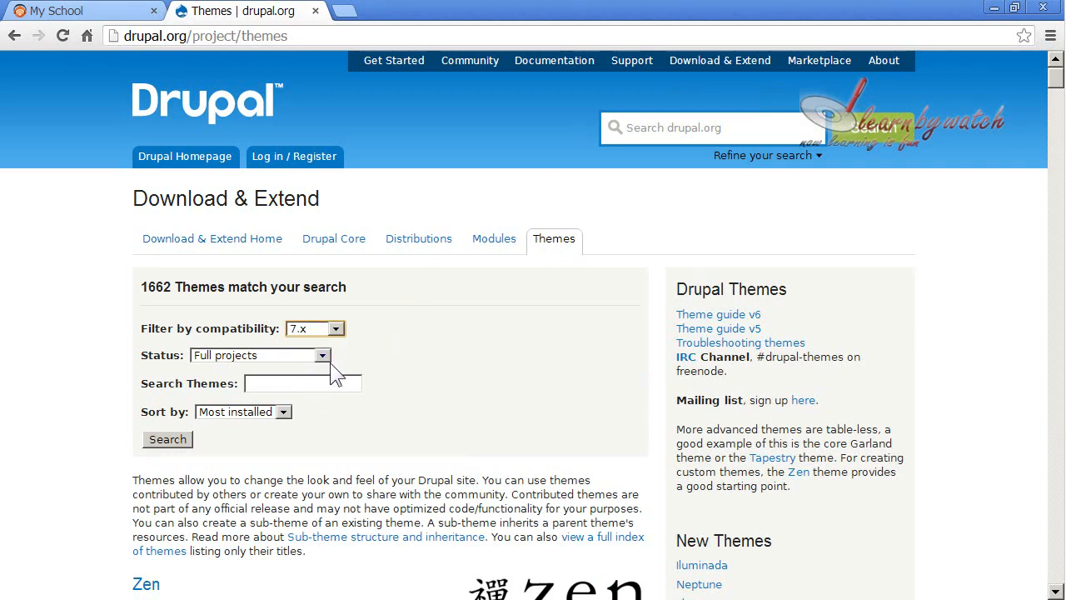
scroll(444, 371, "down", 1)
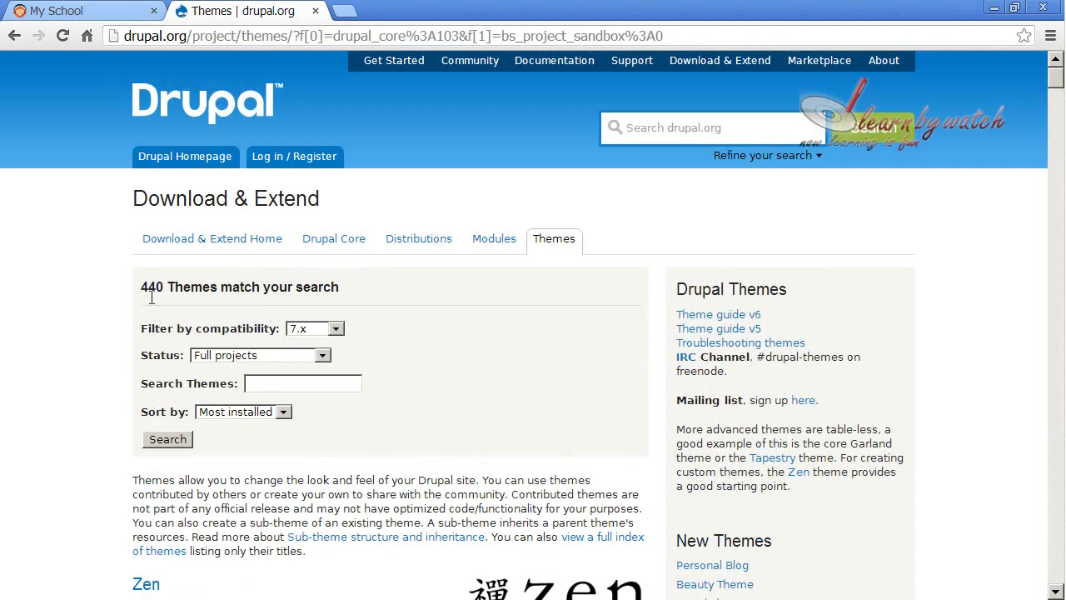
left_click_drag(140, 287, 165, 287)
left_click(212, 287)
Find the Omega theme in the filtered list and open its project page in a new tab
scroll(416, 321, "down", 2)
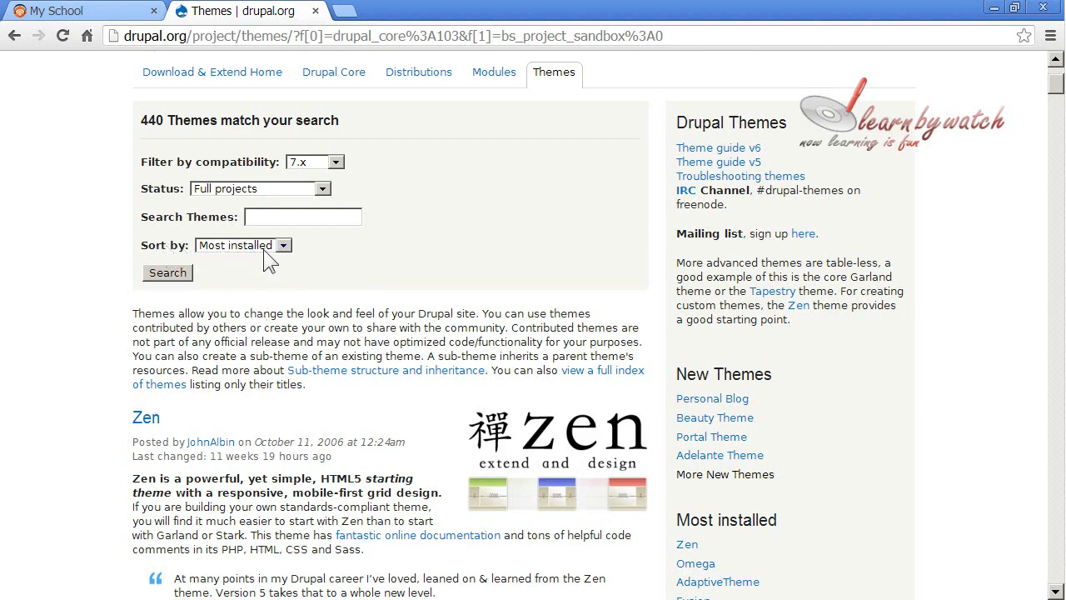
scroll(263, 345, "down", 2)
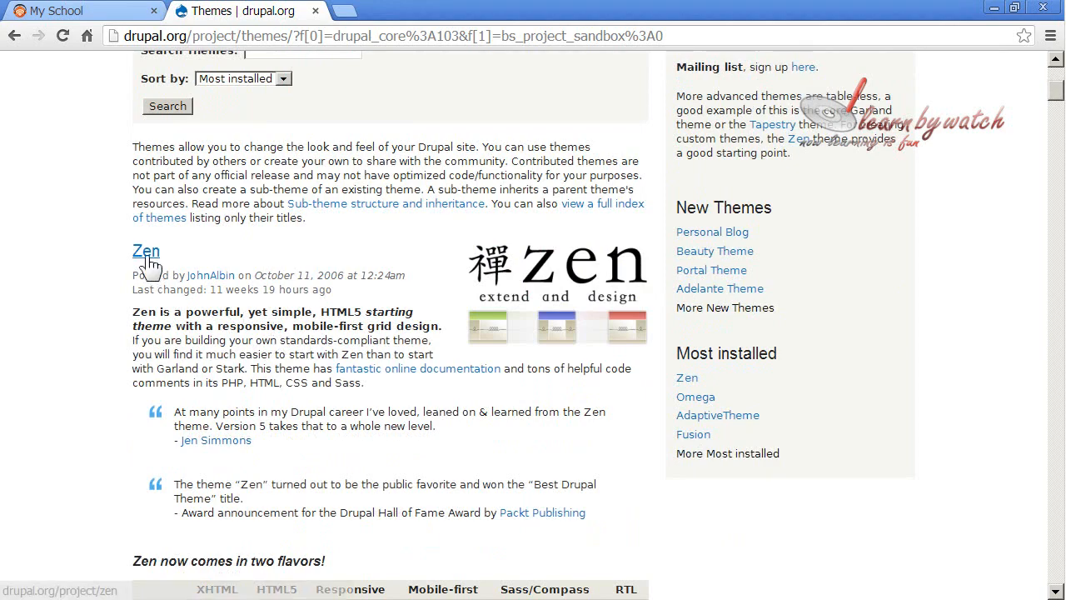
scroll(360, 266, "down", 2)
scroll(360, 266, "down", 5)
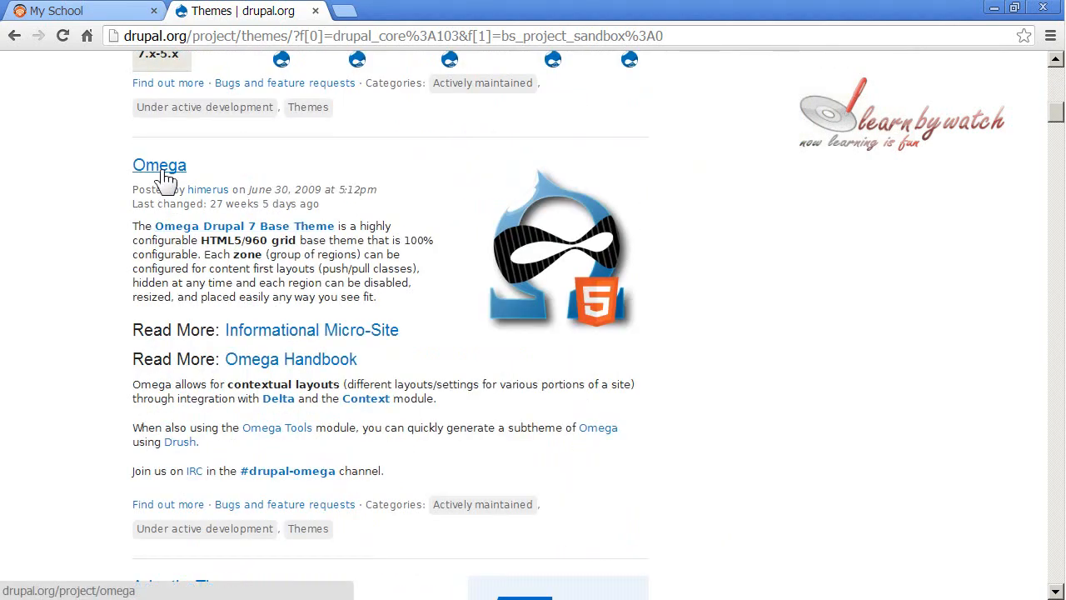
scroll(199, 193, "up", 1)
right_click(166, 248)
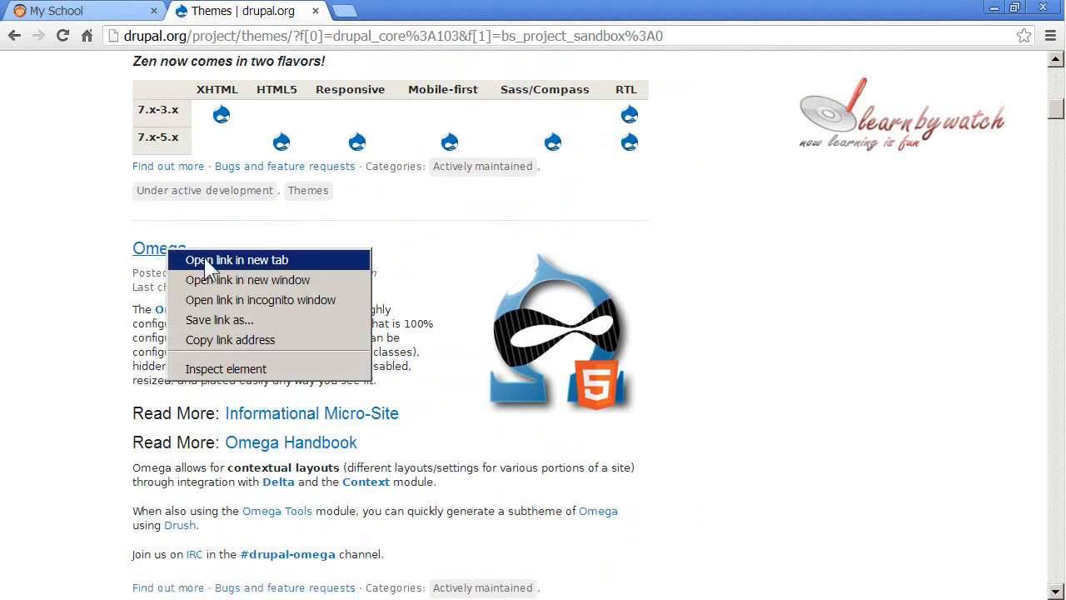
left_click(206, 264)
left_click(377, 24)
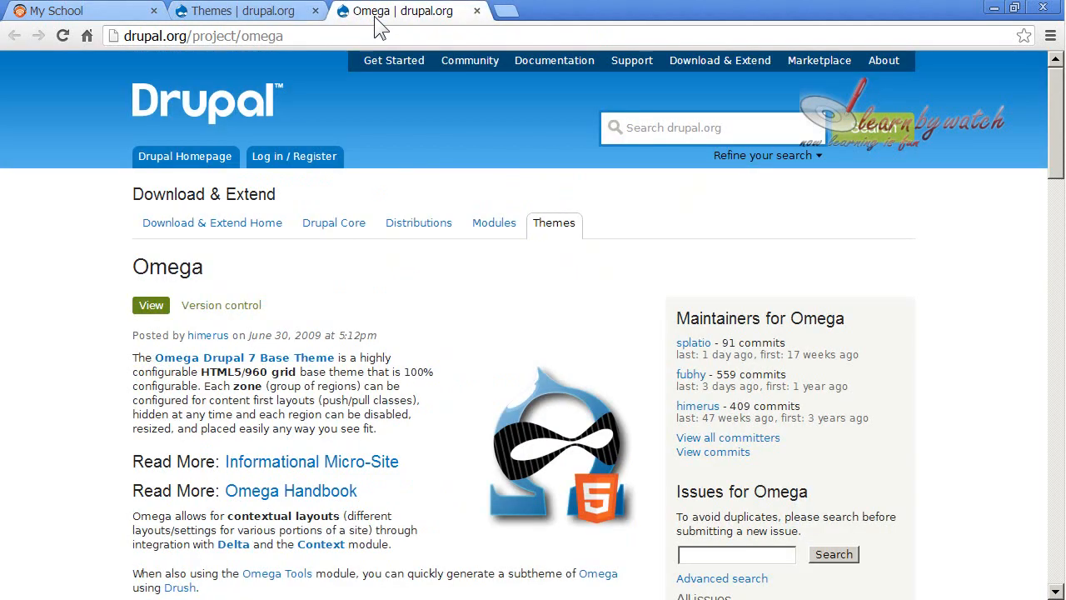
Review the Primary Features list and the Resources section on the Omega project page
scroll(455, 242, "down", 1)
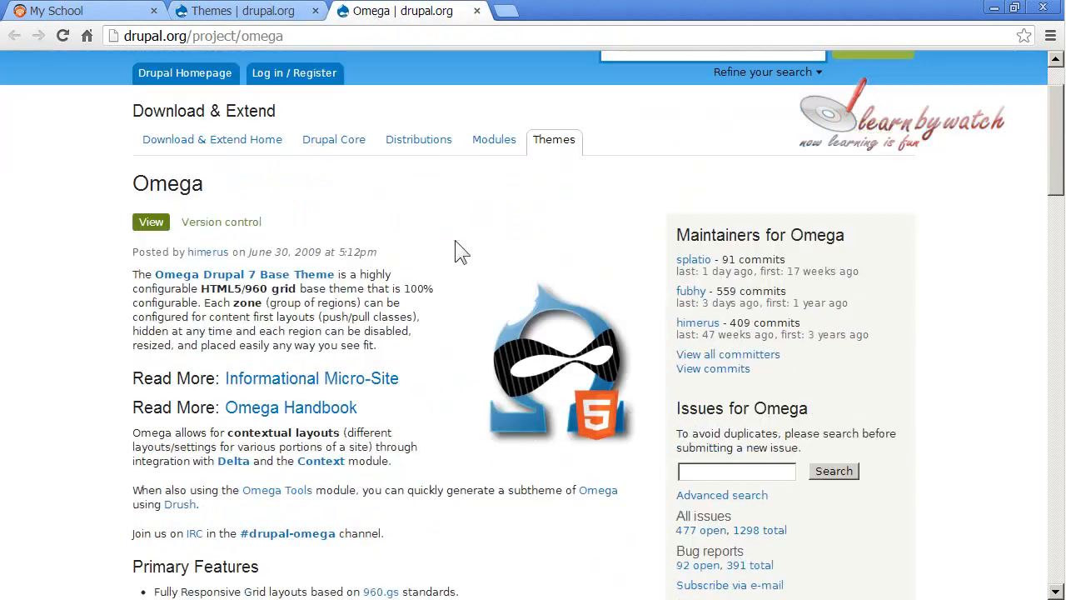
scroll(455, 242, "down", 4)
left_click_drag(153, 260, 298, 360)
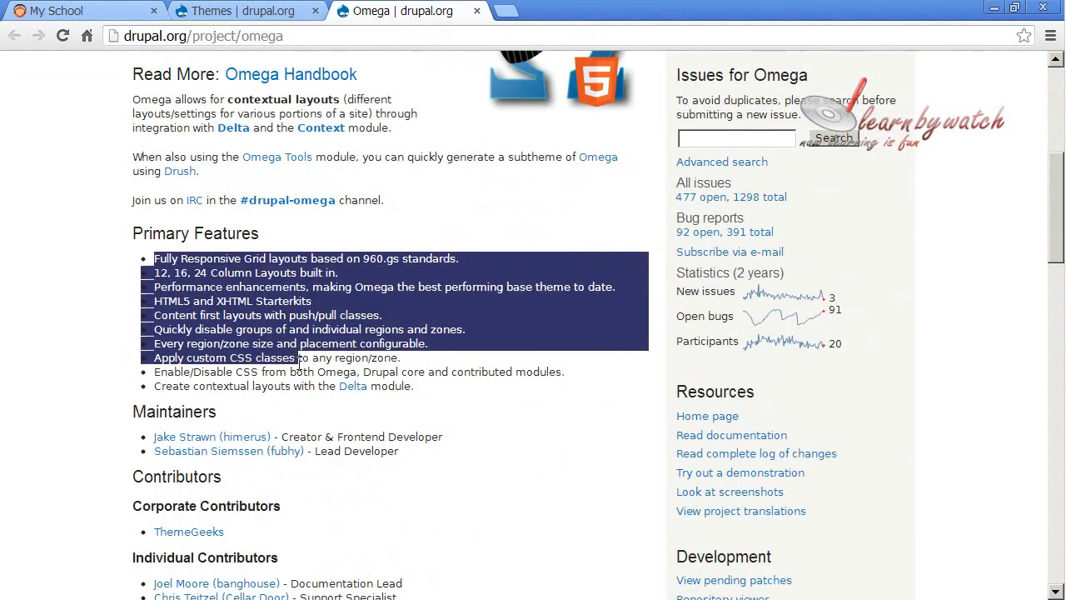
left_click(298, 360)
scroll(710, 241, "down", 2)
left_click_drag(687, 225, 776, 238)
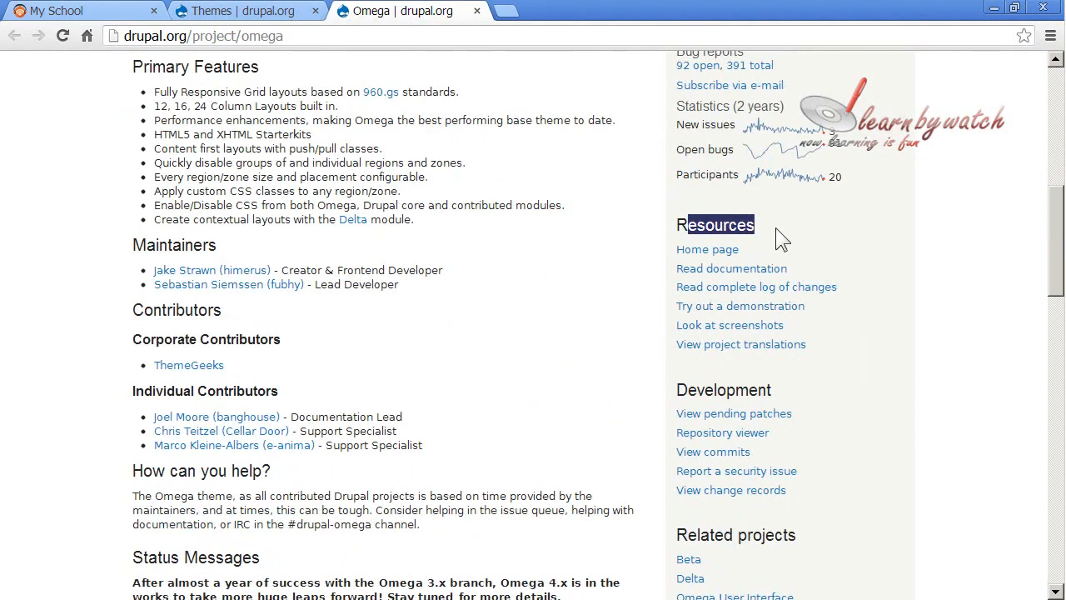
left_click(766, 237)
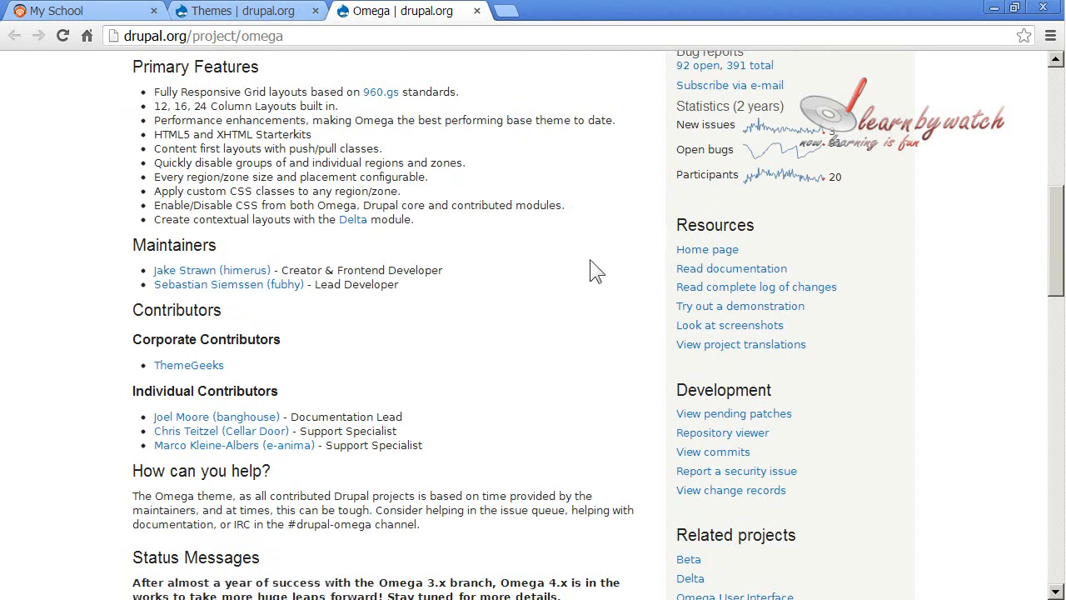
Open Omega's documentation from the Resources section in a new tab and switch to it
right_click(706, 278)
left_click(774, 283)
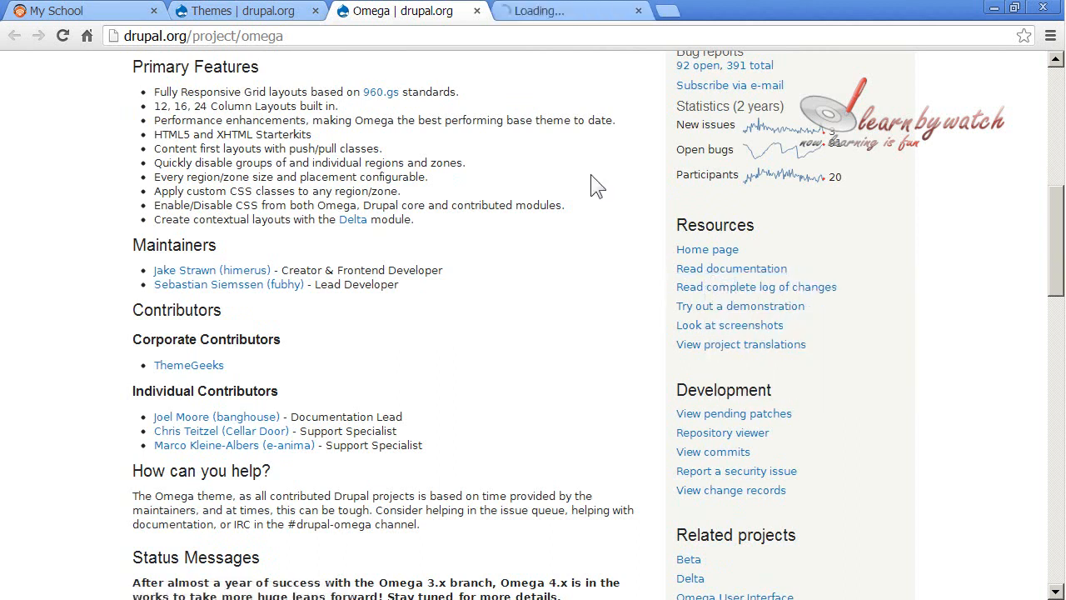
left_click(529, 18)
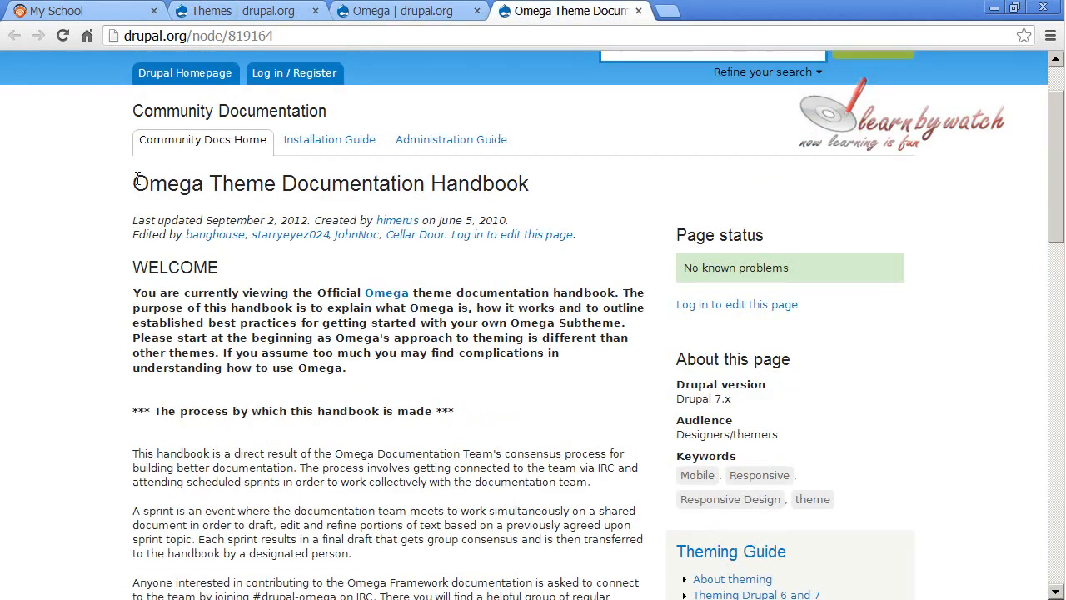
Look through the Omega Theme Documentation Handbook page down to its chapter links, then close it
left_click_drag(137, 179, 554, 185)
left_click(553, 184)
scroll(425, 287, "down", 1)
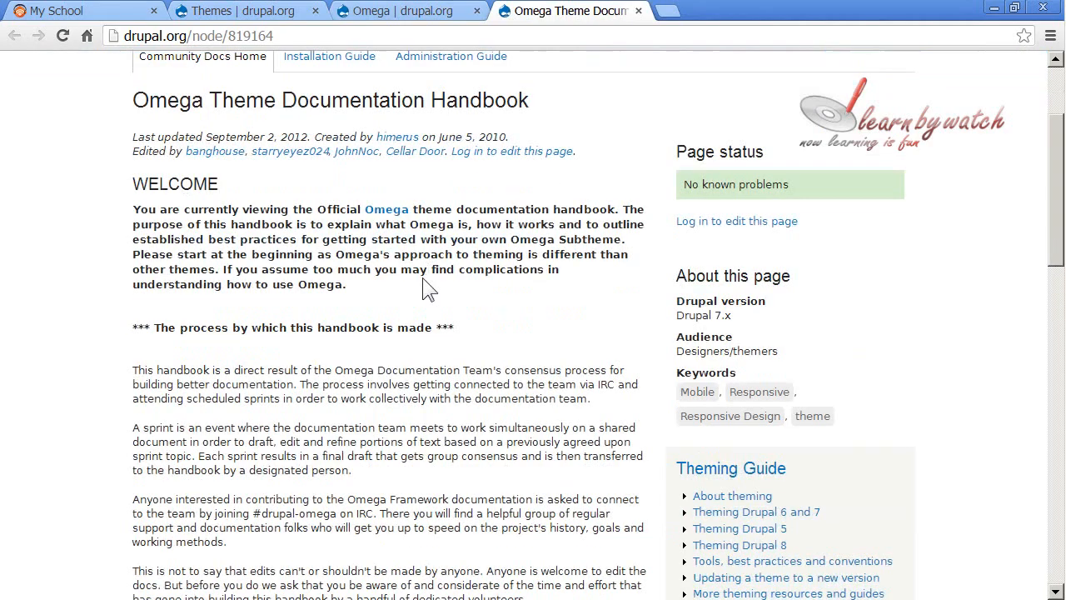
scroll(425, 287, "down", 9)
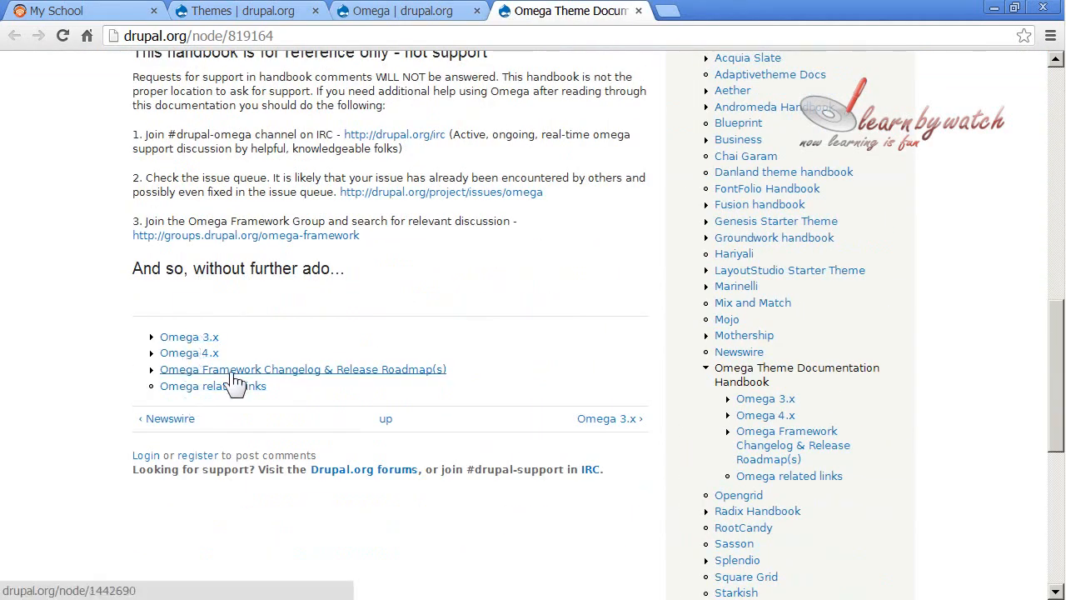
scroll(581, 350, "up", 10)
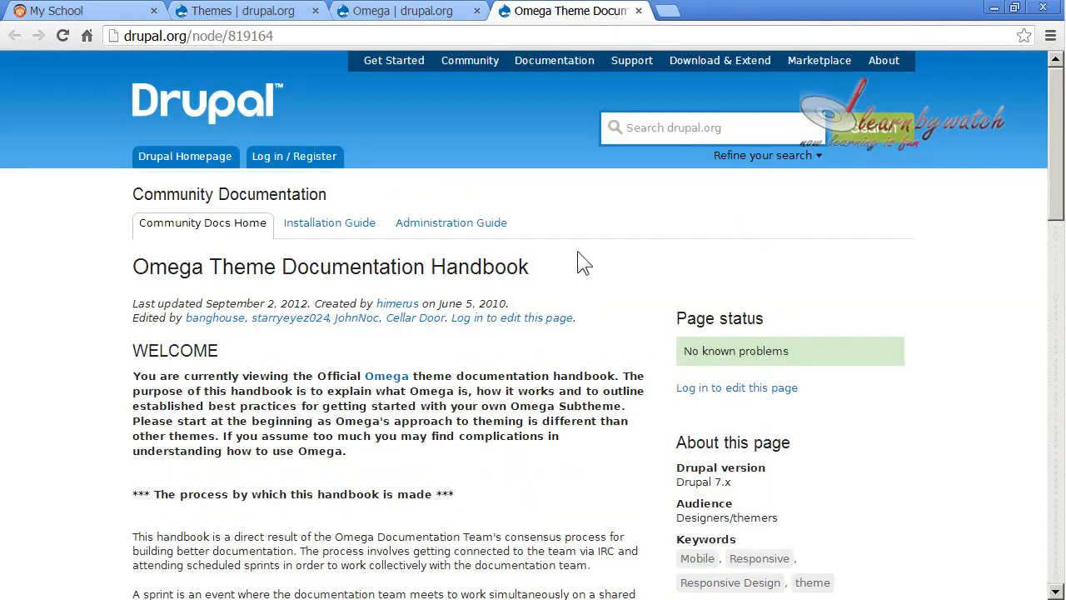
left_click(638, 11)
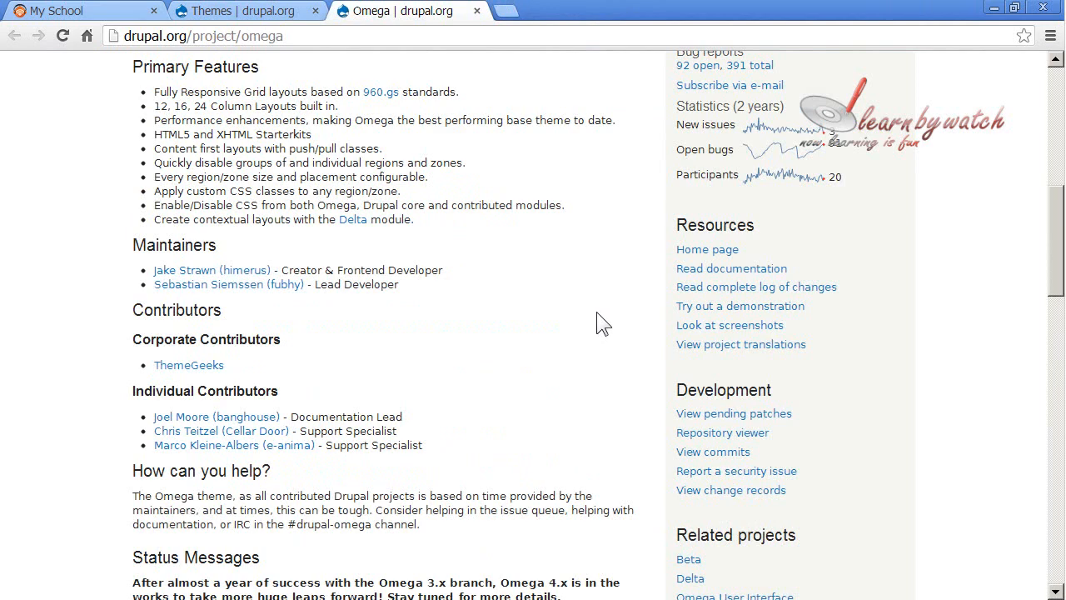
View Omega's demonstration in a new tab and its screenshots link in the same tab, closing each page after viewing
right_click(704, 314)
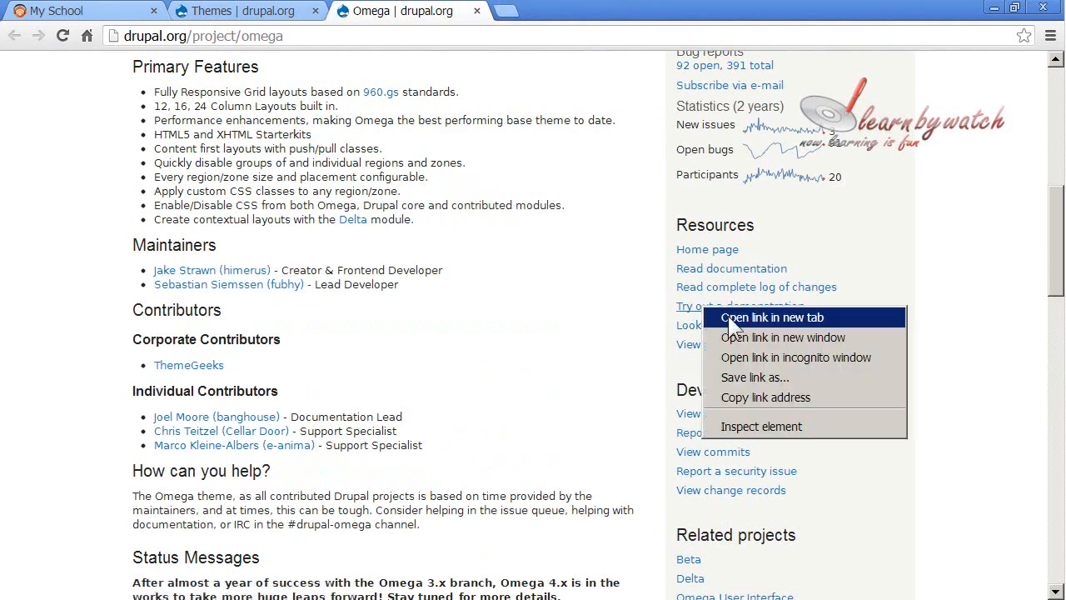
left_click(724, 317)
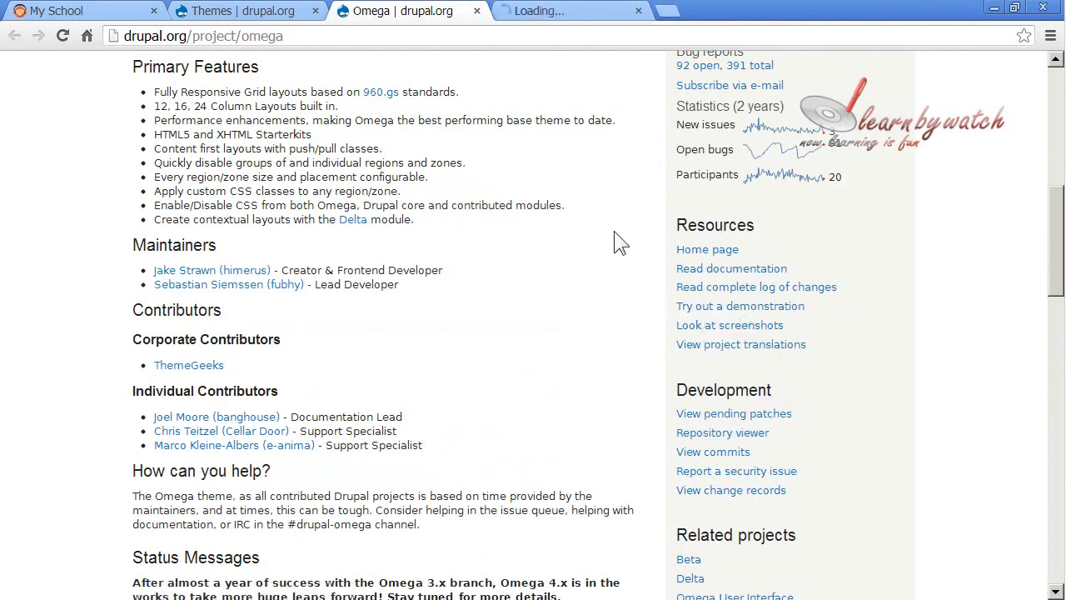
left_click(542, 18)
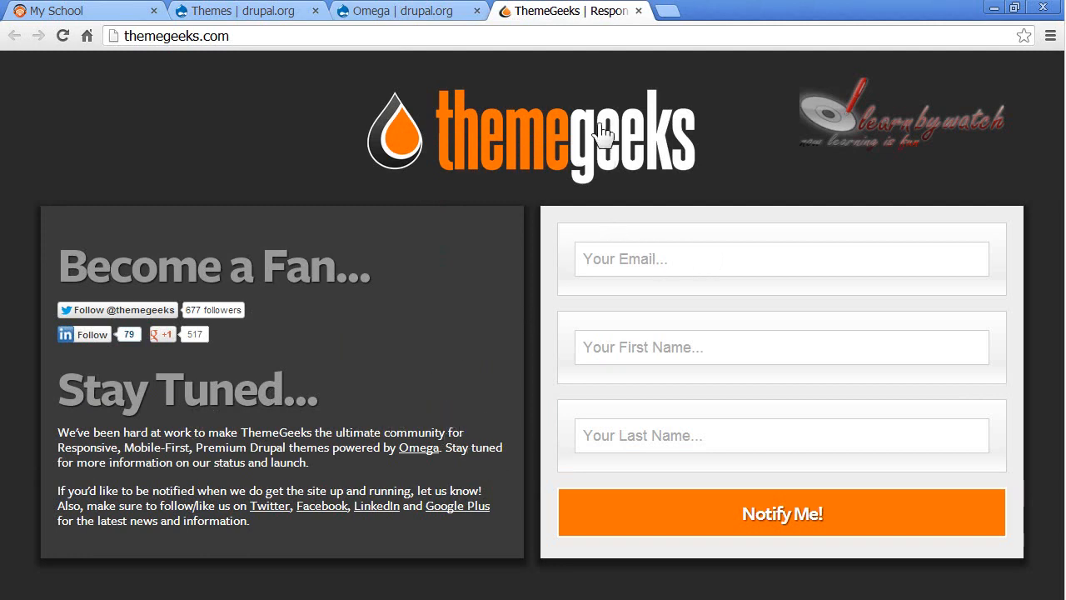
key("ctrl+w")
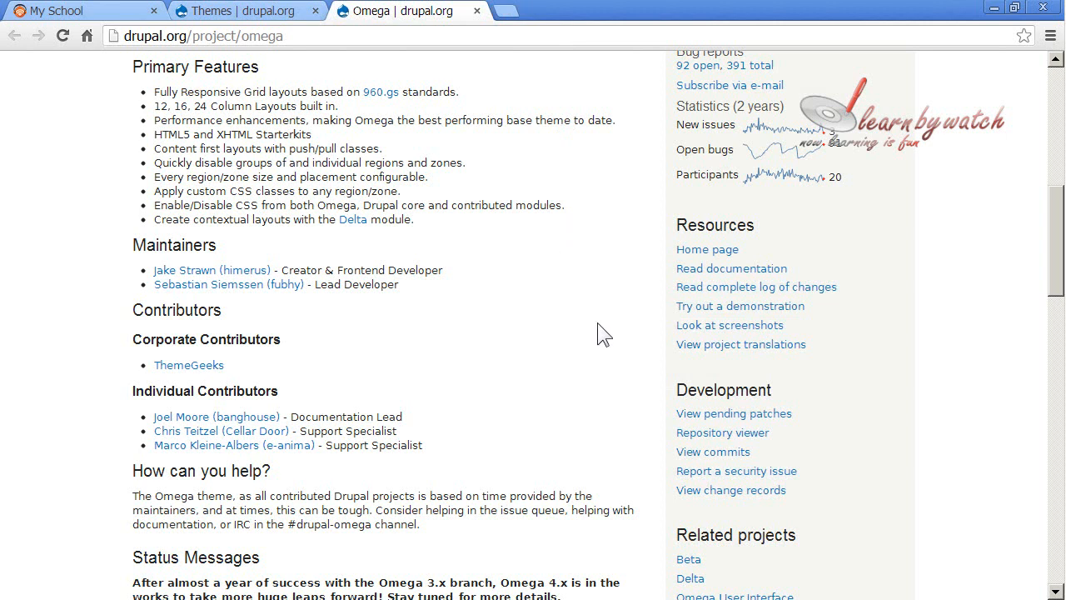
left_click(718, 329)
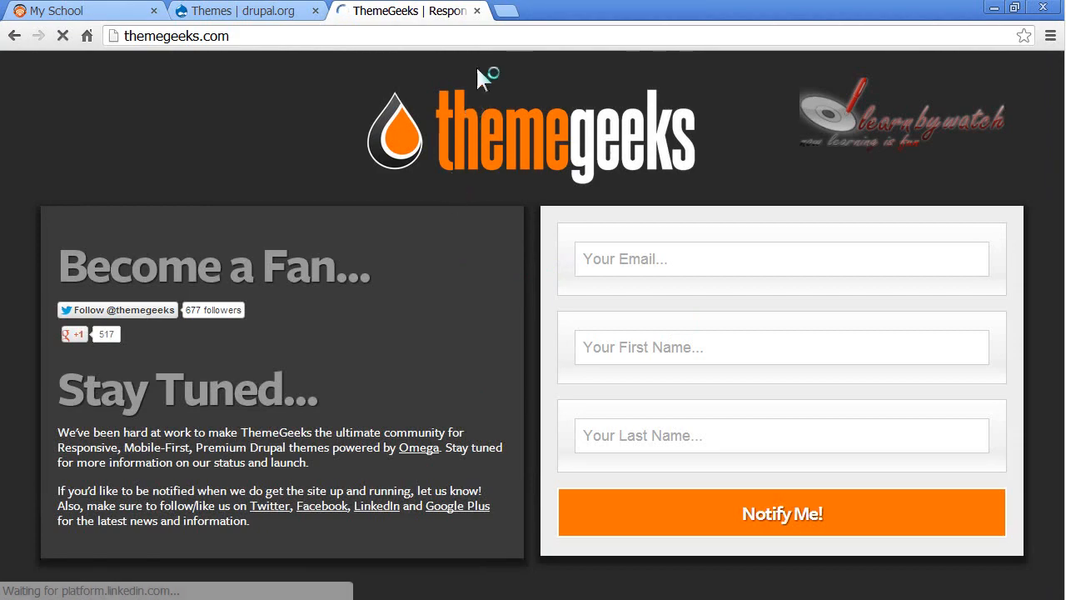
left_click(477, 10)
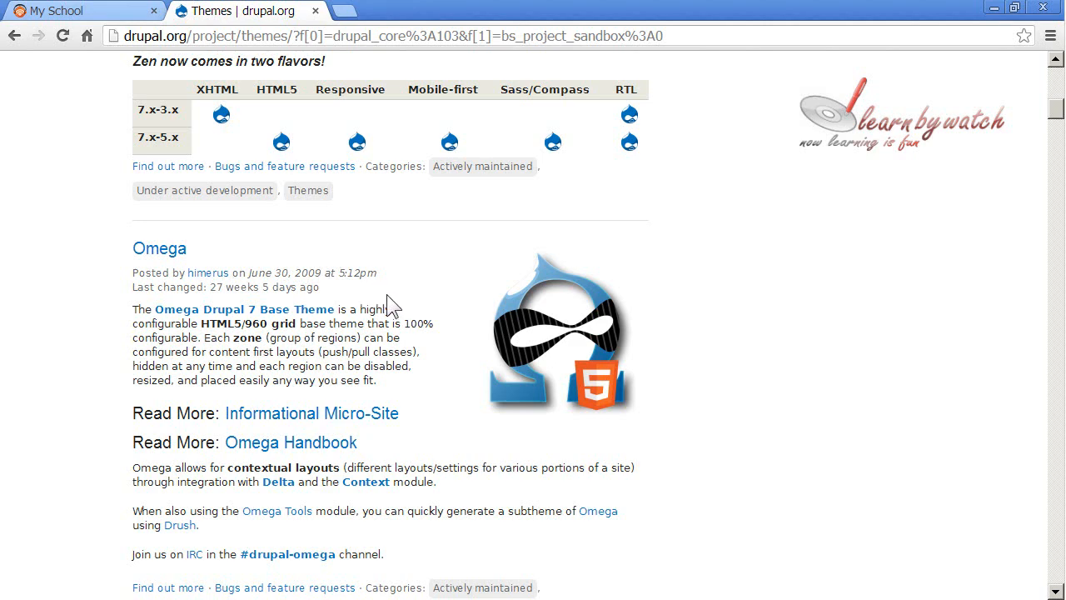
Find AdaptiveTheme further down the filtered theme list and open its project page in a new tab
scroll(453, 278, "down", 3)
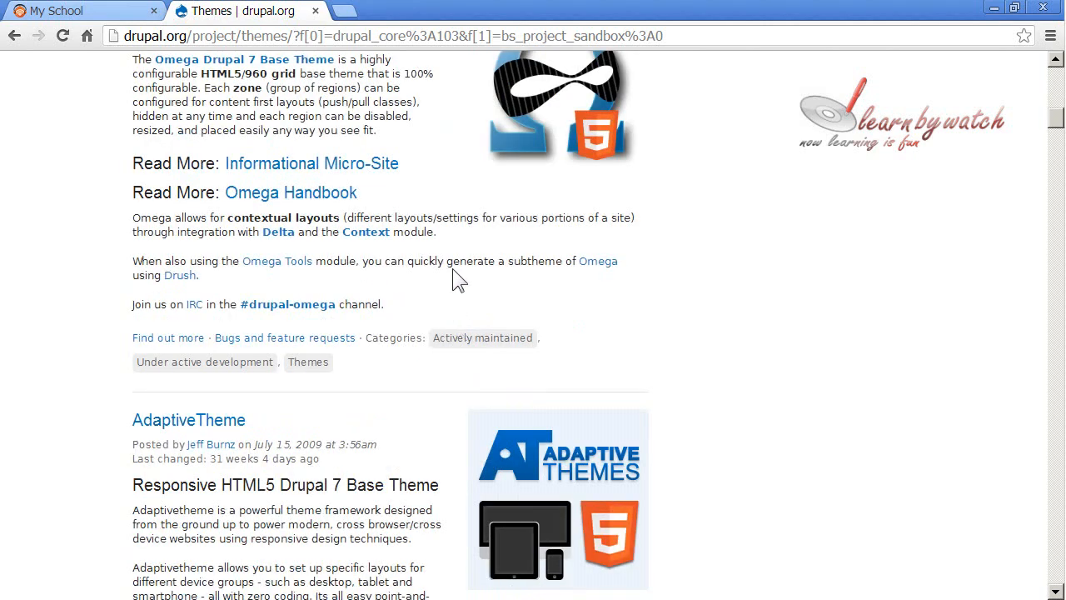
scroll(430, 300, "down", 3)
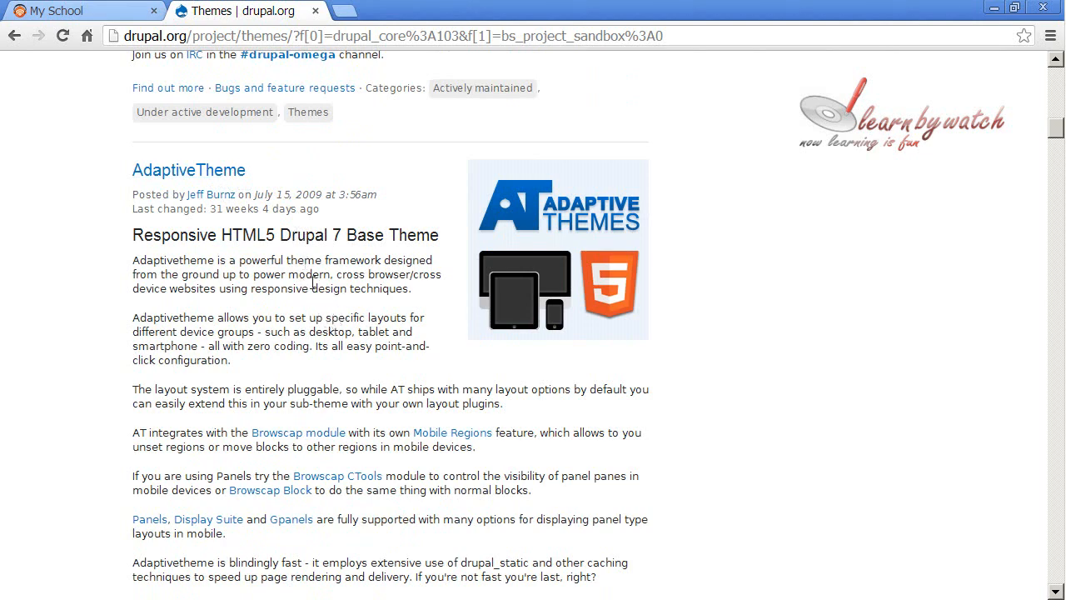
right_click(226, 174)
left_click(260, 184)
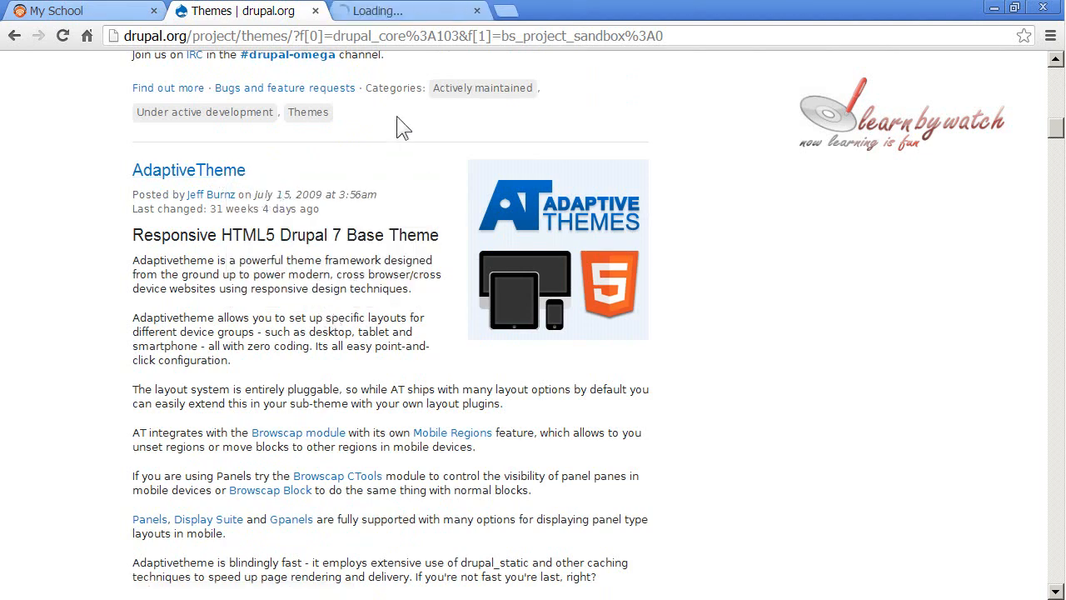
left_click(392, 13)
Examine the AdaptiveTheme page's title and its heading describing the base theme
scroll(430, 367, "down", 1)
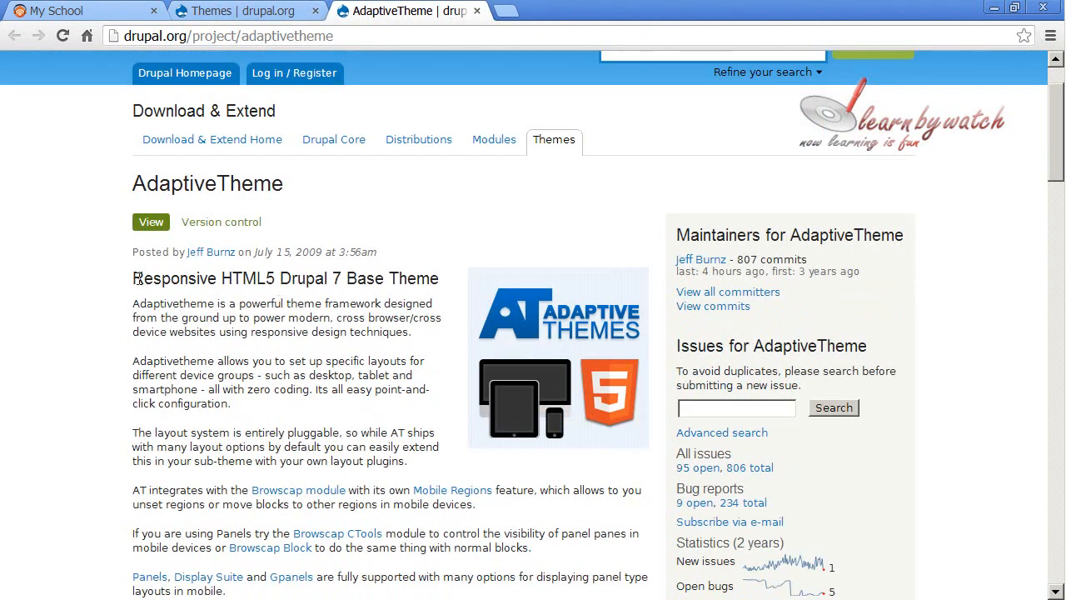
left_click_drag(143, 278, 334, 278)
left_click(446, 284)
left_click(370, 308)
left_click_drag(345, 278, 439, 279)
left_click(418, 312)
left_click_drag(287, 184, 130, 184)
left_click(313, 211)
left_click_drag(284, 184, 148, 185)
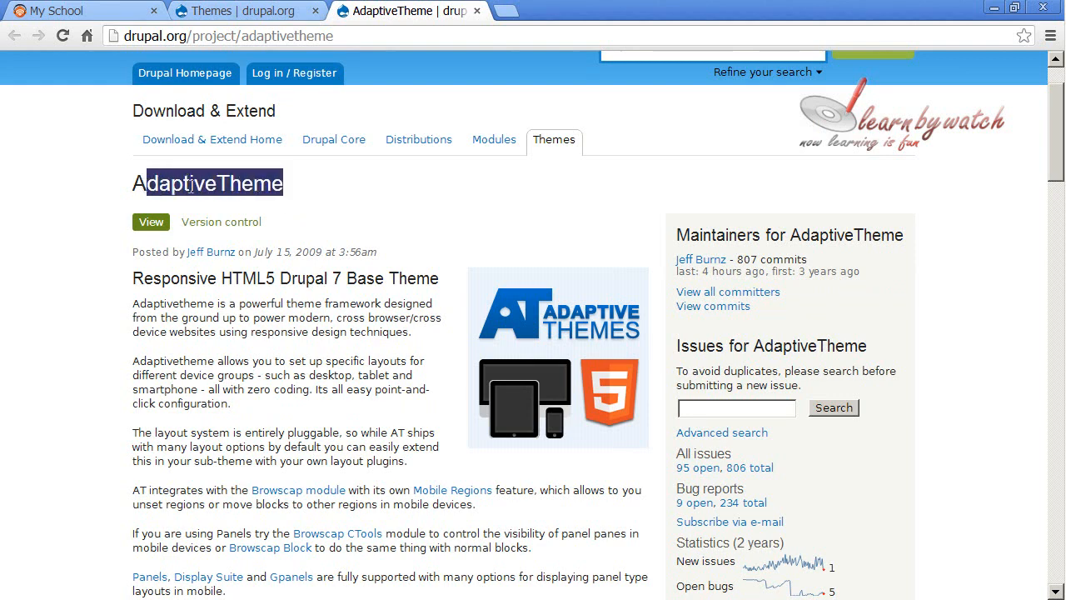
Open AdaptiveTheme's demonstration from the Resources section in a new tab
scroll(353, 277, "down", 5)
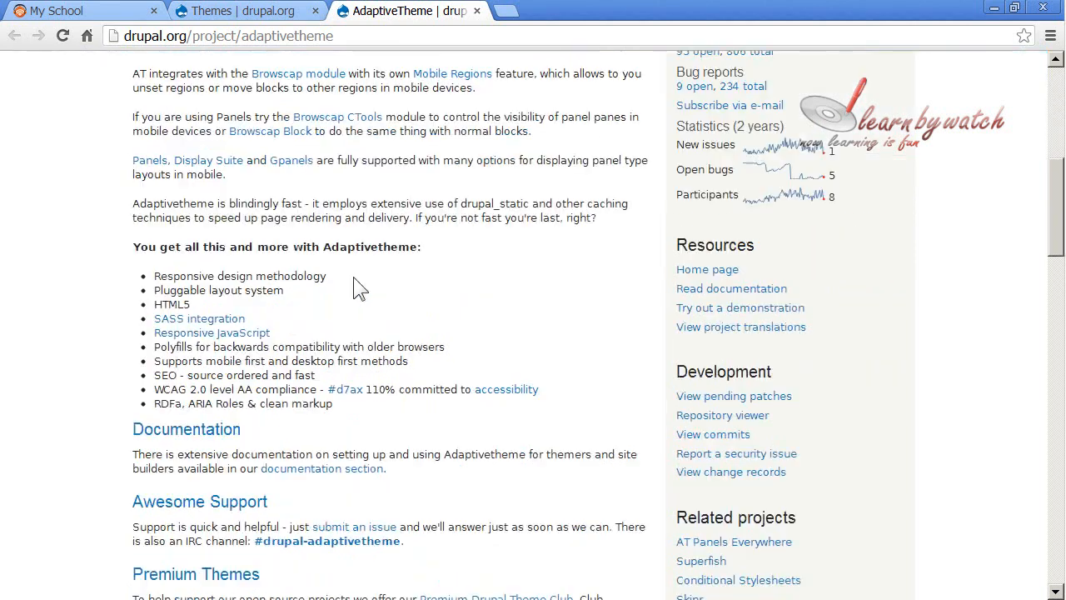
right_click(704, 315)
left_click(716, 312)
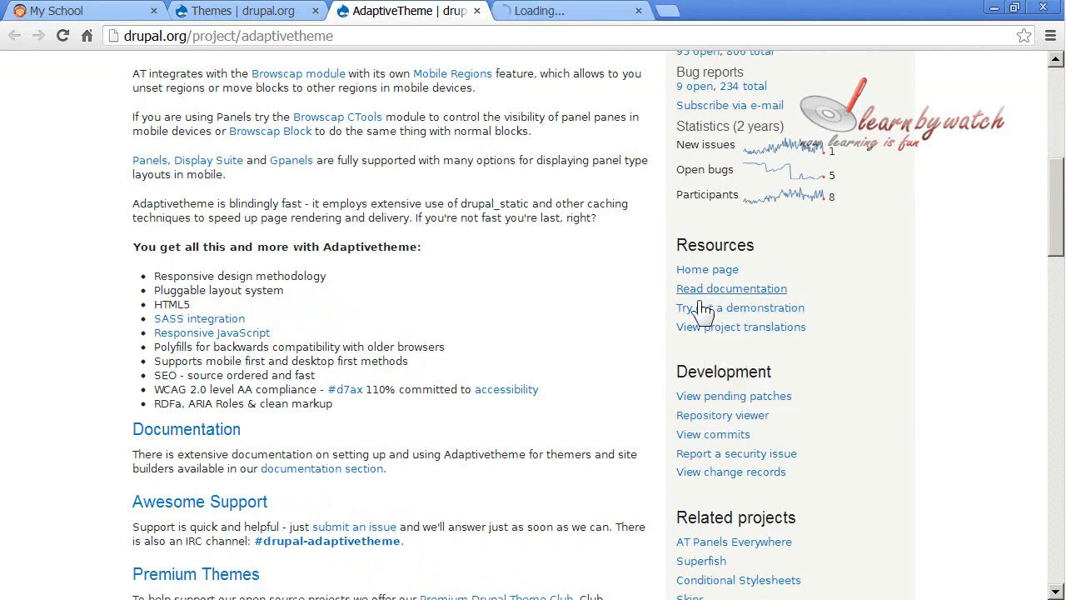
Look through AdaptiveTheme's demonstration page, from its header down to the posts and back
left_click(547, 18)
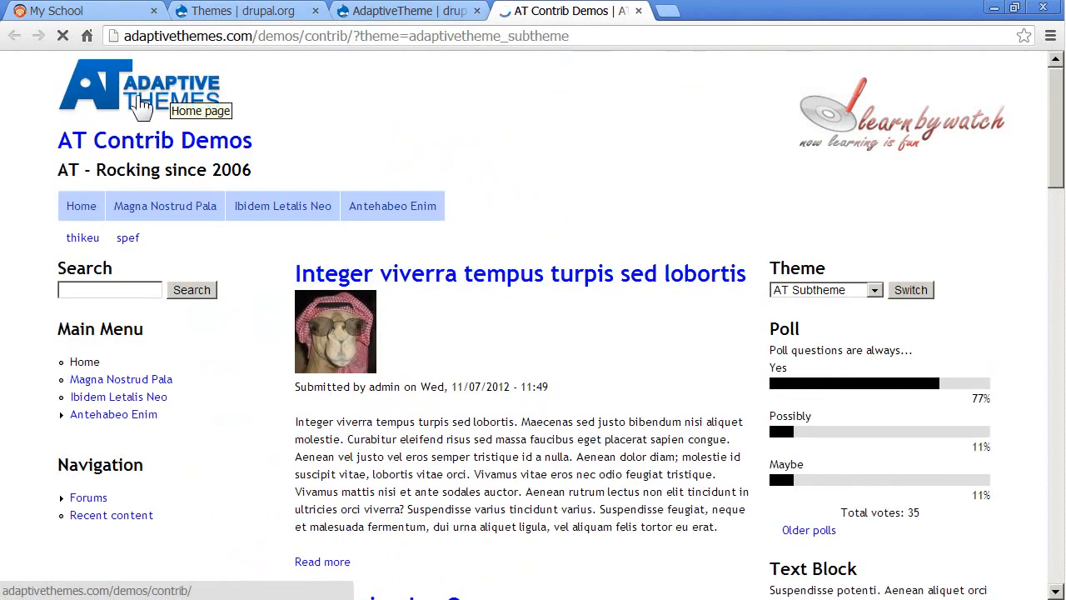
scroll(619, 316, "down", 3)
scroll(614, 323, "up", 3)
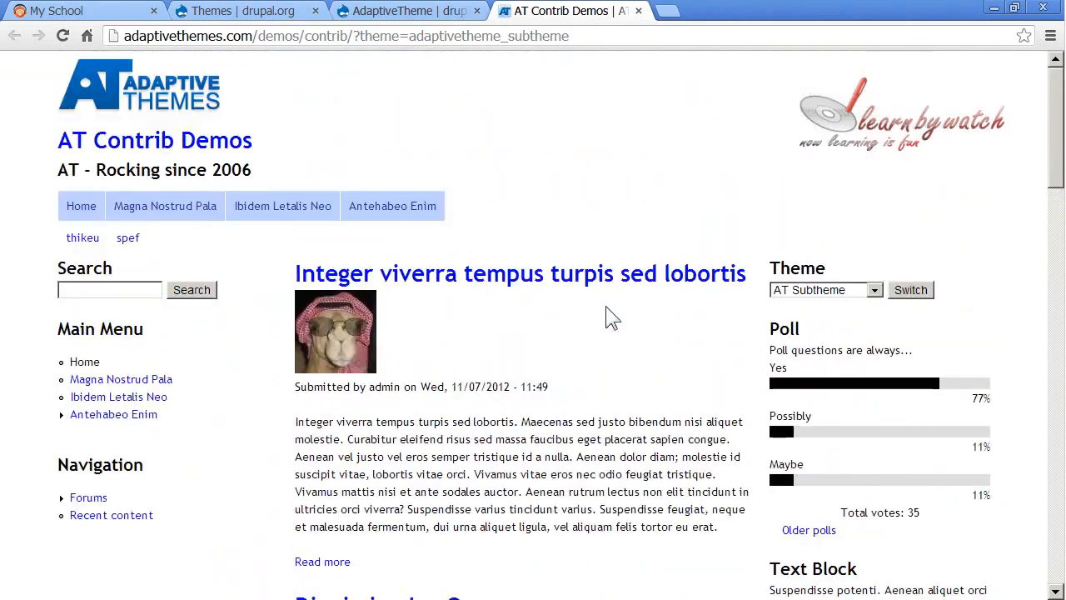
scroll(543, 225, "down", 4)
scroll(550, 266, "down", 8)
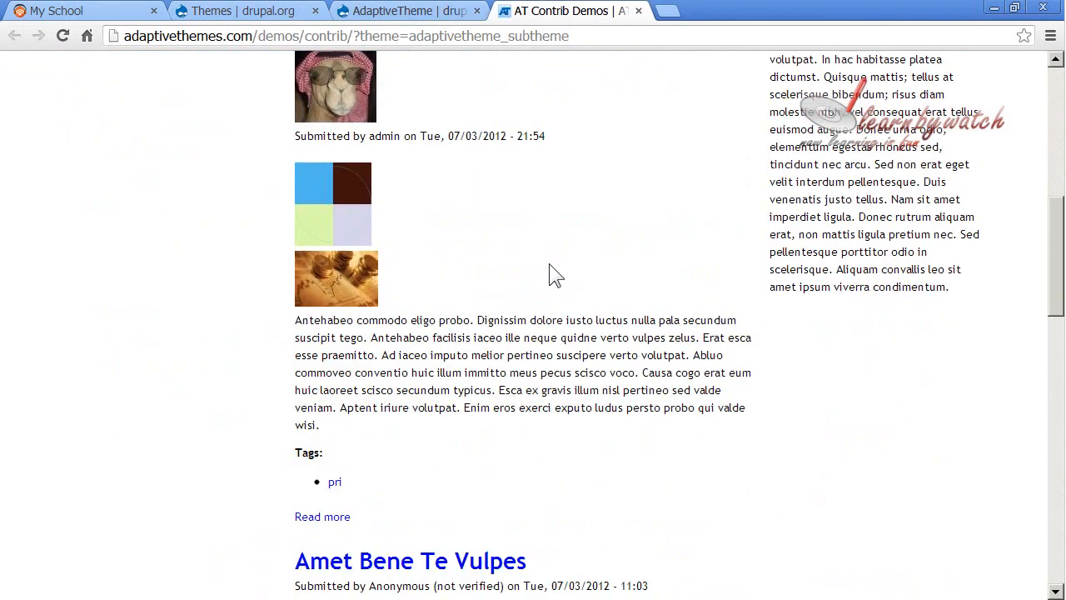
scroll(543, 269, "up", 10)
scroll(541, 263, "up", 3)
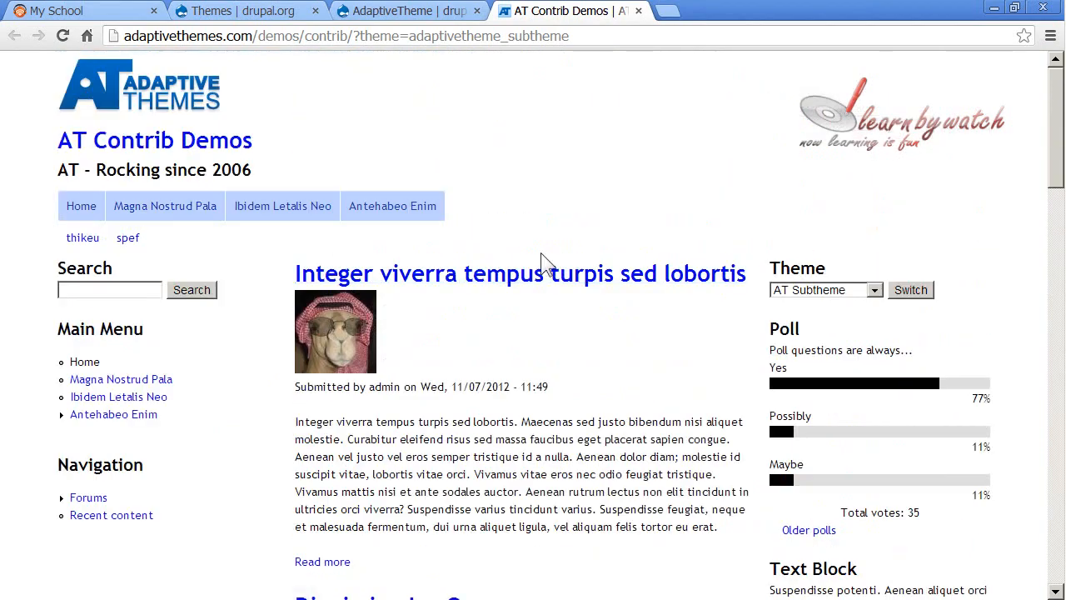
Return to the AdaptiveTheme project page and examine the "Base Theme" wording in its heading
left_click(421, 11)
scroll(425, 224, "up", 4)
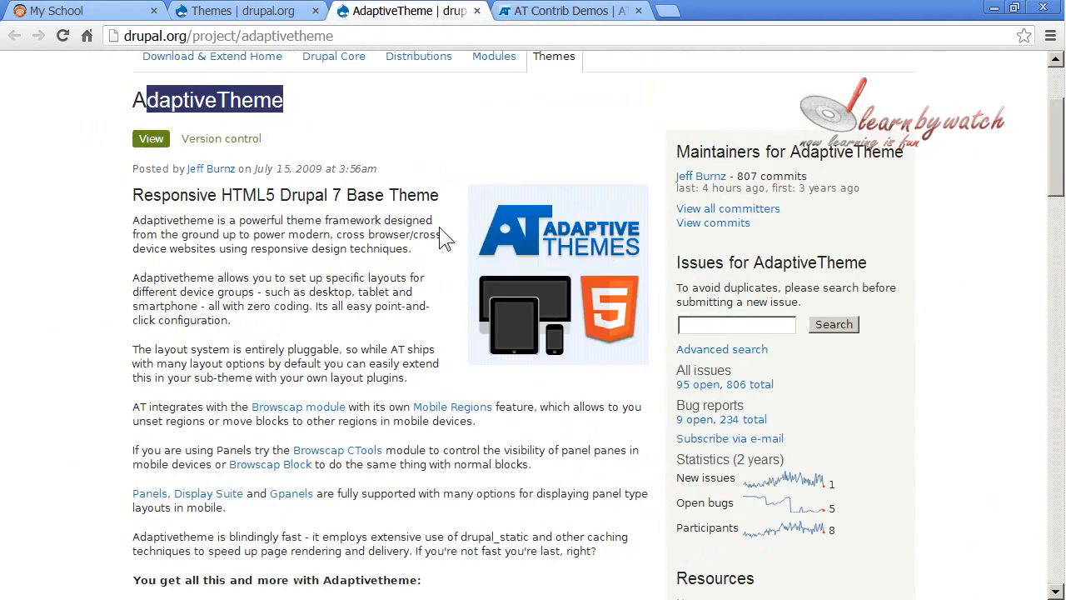
left_click_drag(347, 195, 451, 195)
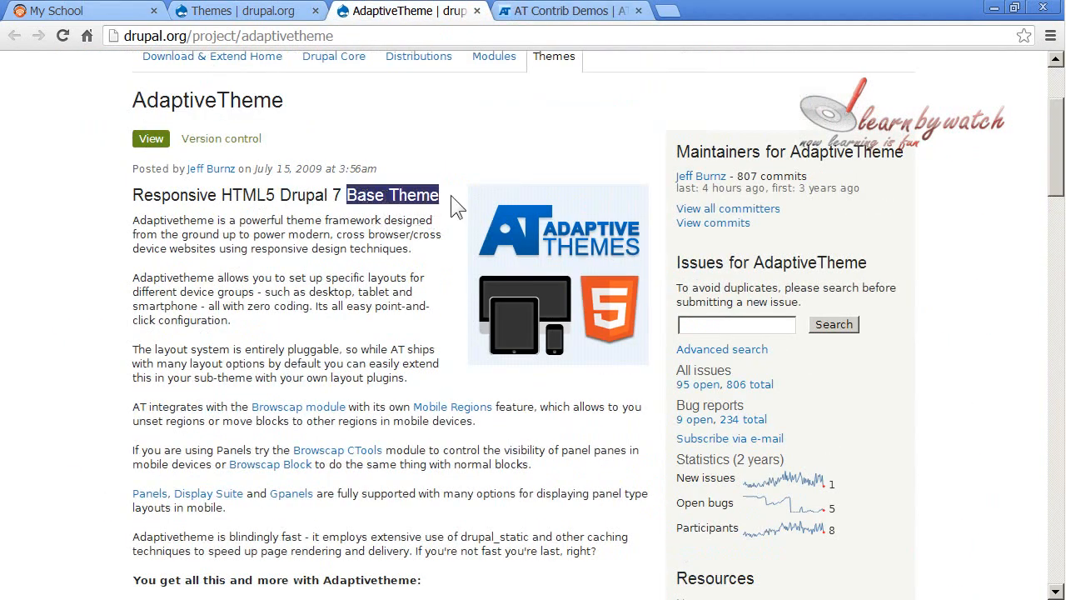
Go back to the AdaptiveTheme demo and examine its slogan, menu area and page content down to the footer
left_click(566, 11)
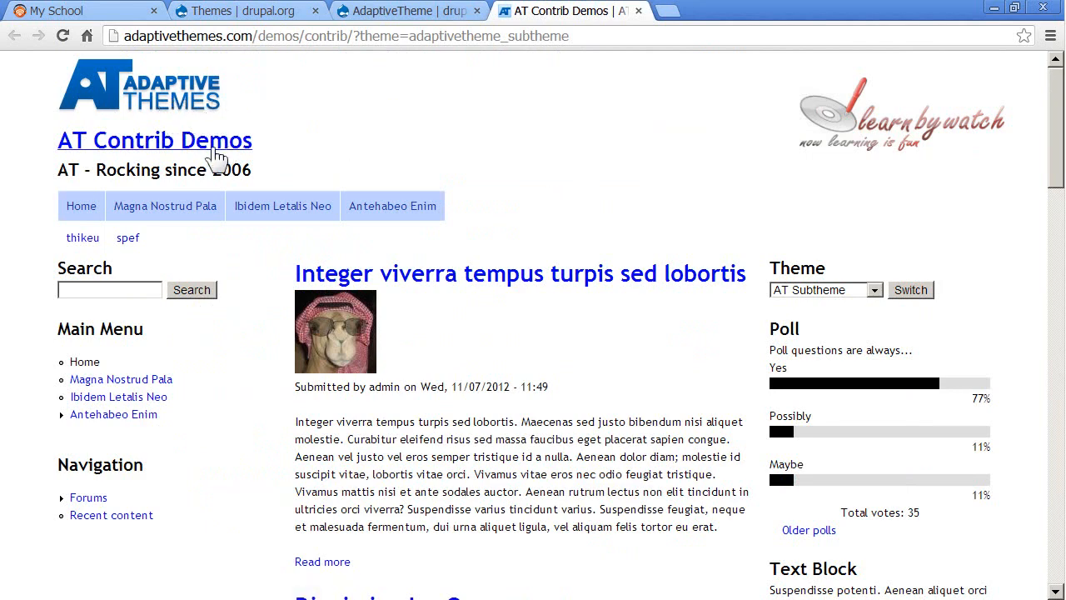
left_click_drag(252, 171, 67, 171)
left_click(69, 185)
left_click_drag(171, 254, 56, 242)
left_click(188, 268)
scroll(222, 265, "down", 6)
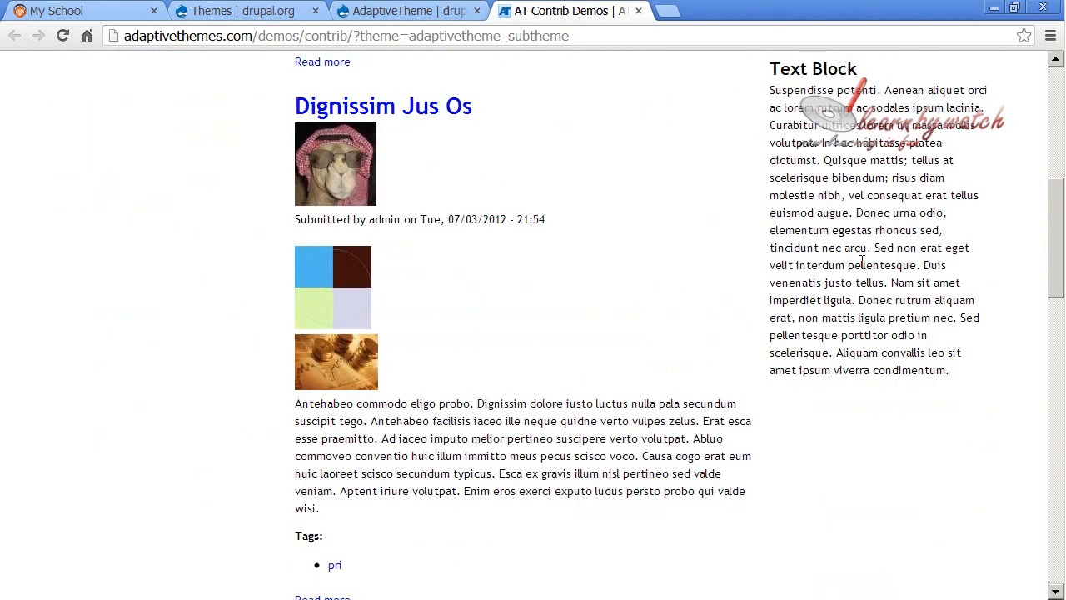
scroll(861, 263, "down", 10)
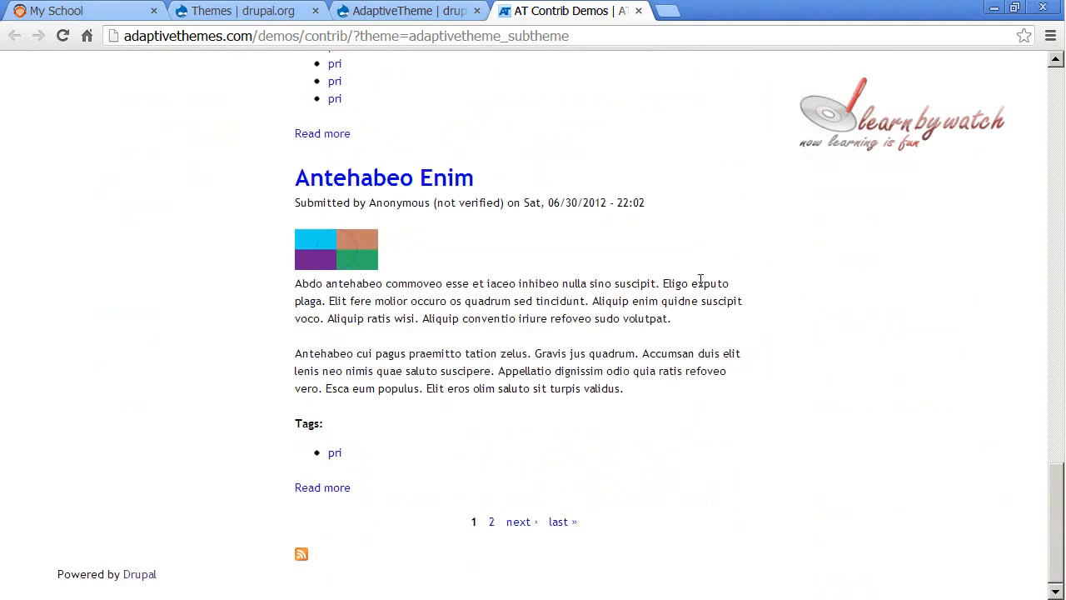
scroll(505, 502, "up", 8)
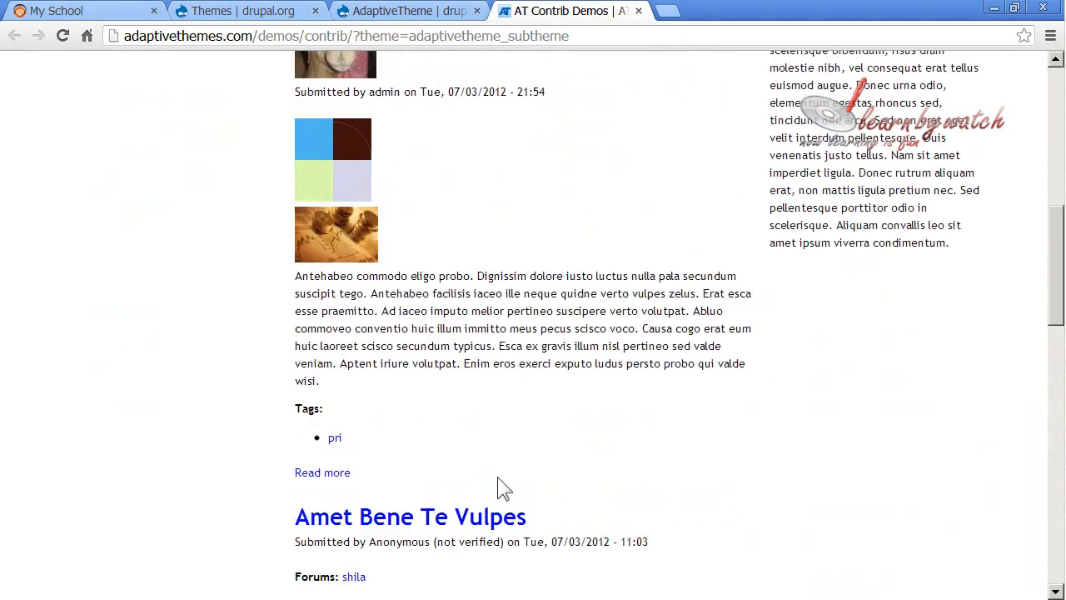
scroll(497, 476, "up", 8)
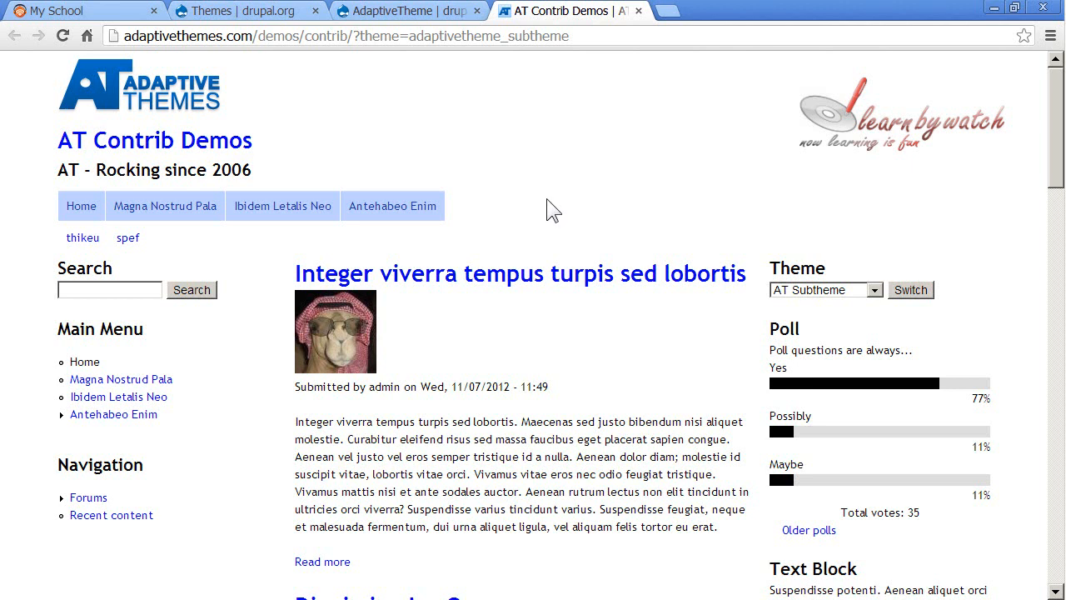
Examine the sub-themes offered in the demo's Theme selector, leaving the selection as it is
left_click(872, 296)
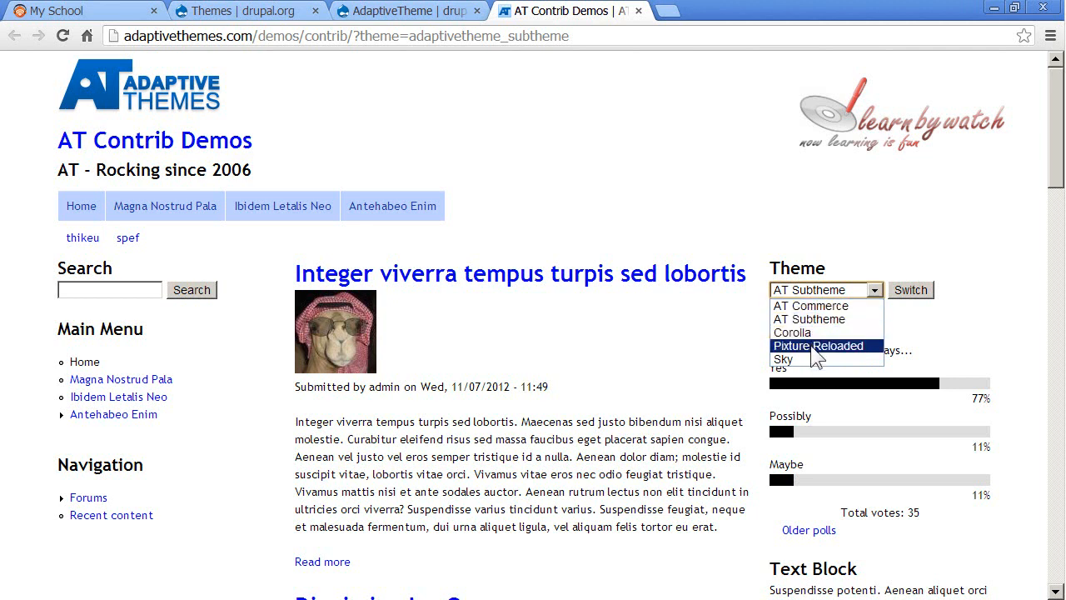
left_click(772, 227)
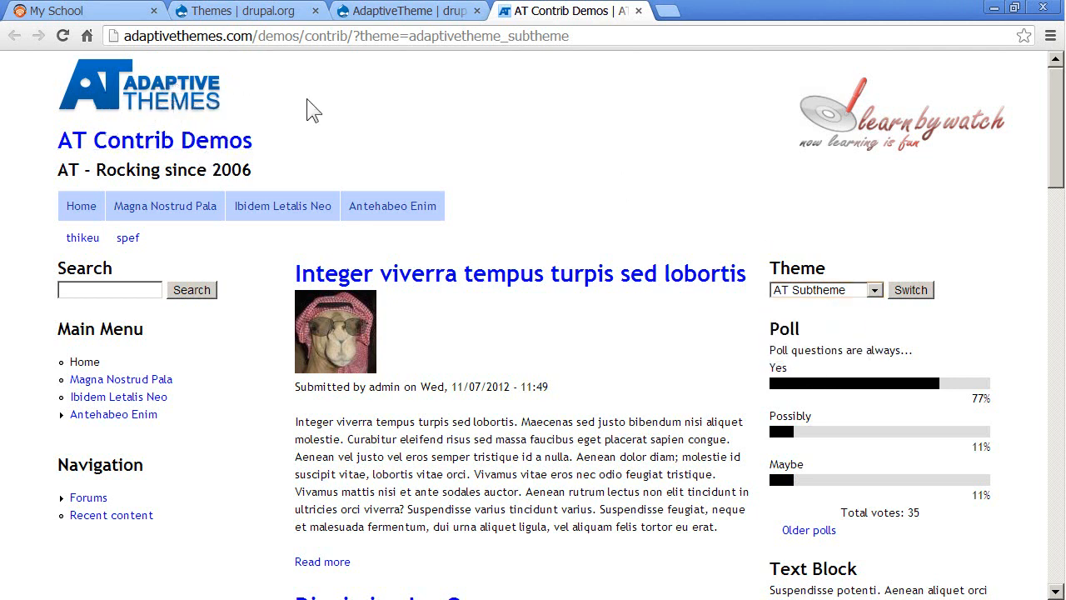
left_click(873, 290)
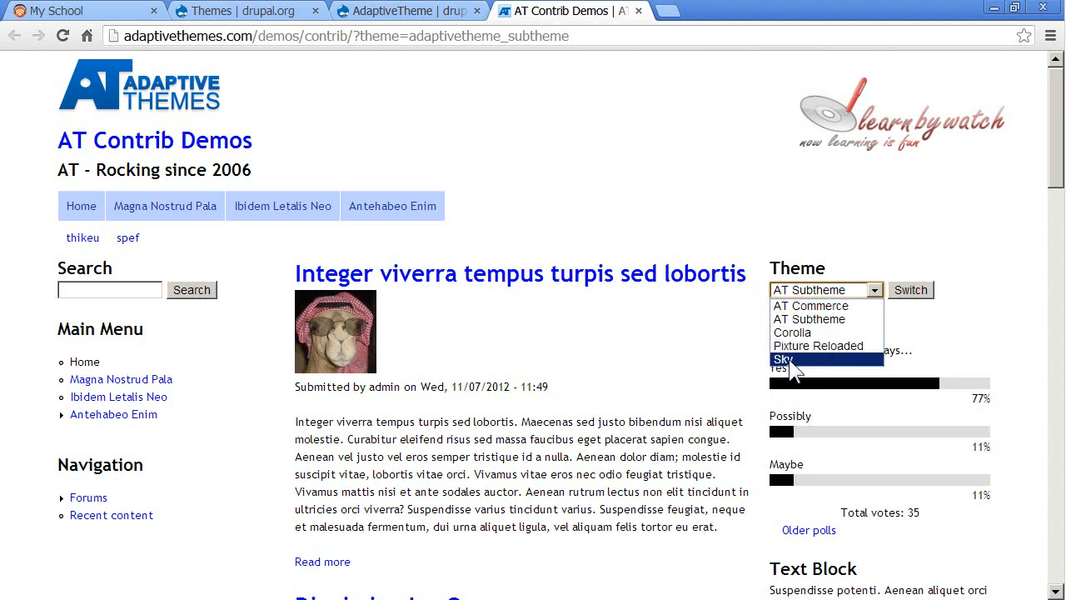
left_click(655, 217)
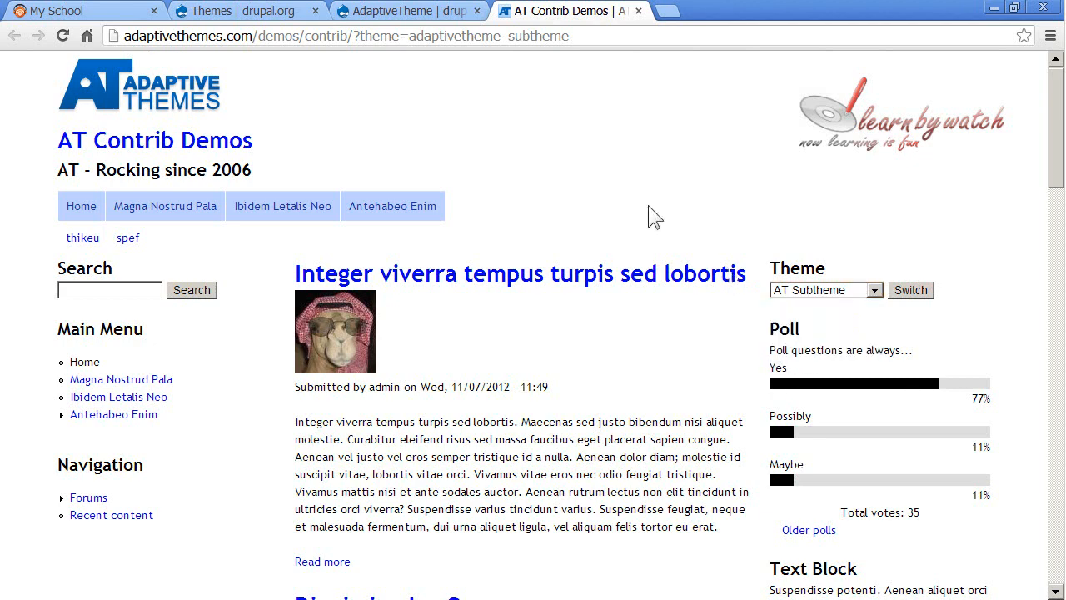
Return to the filtered Drupal 7 theme list and activate its Search Themes field
left_click(221, 12)
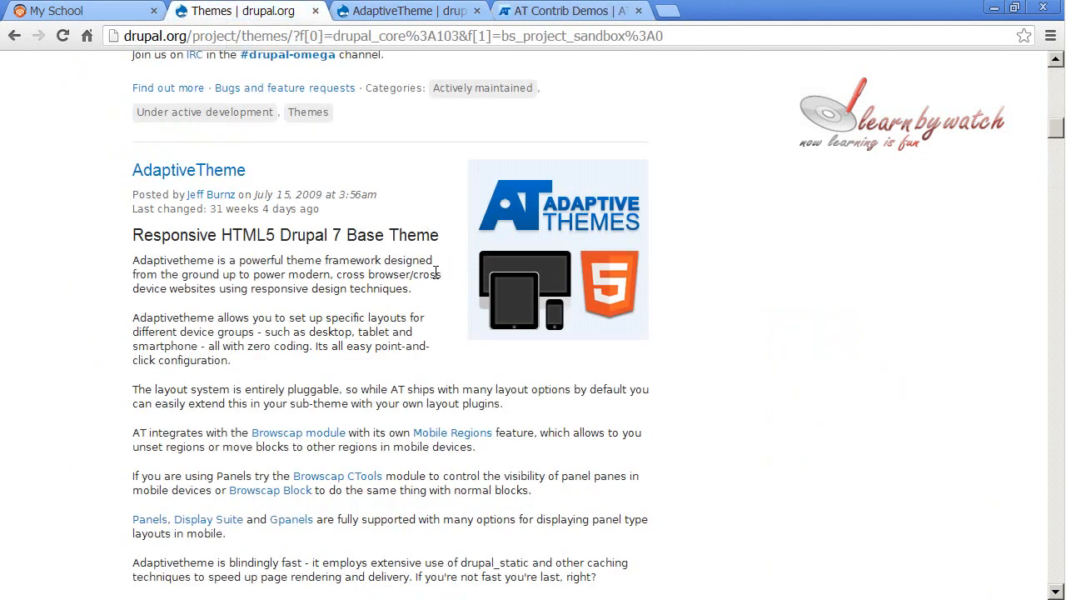
scroll(438, 275, "up", 15)
scroll(508, 304, "down", 1)
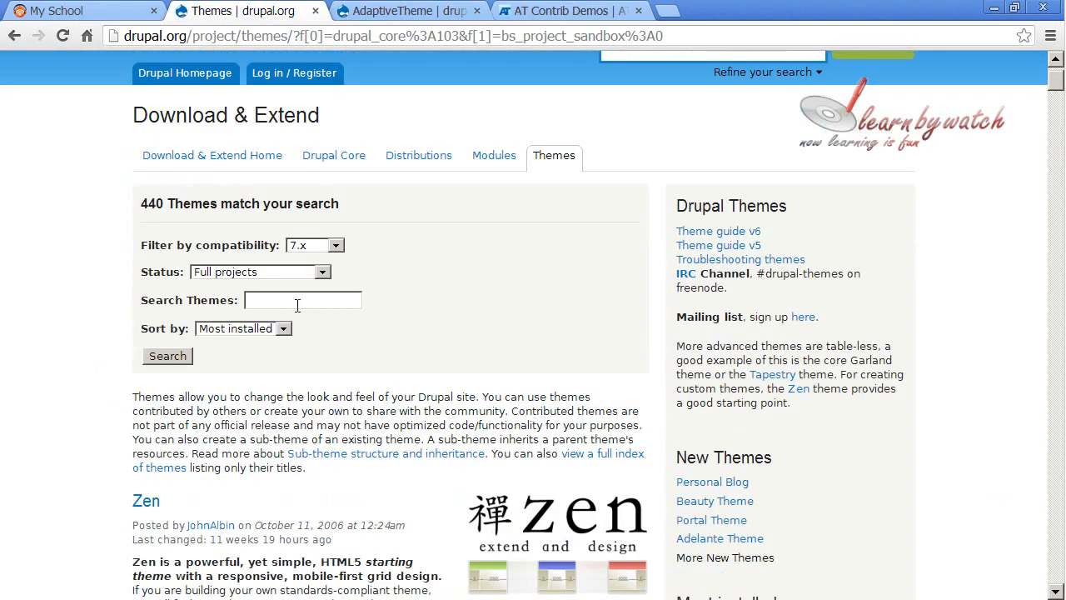
scroll(354, 235, "up", 1)
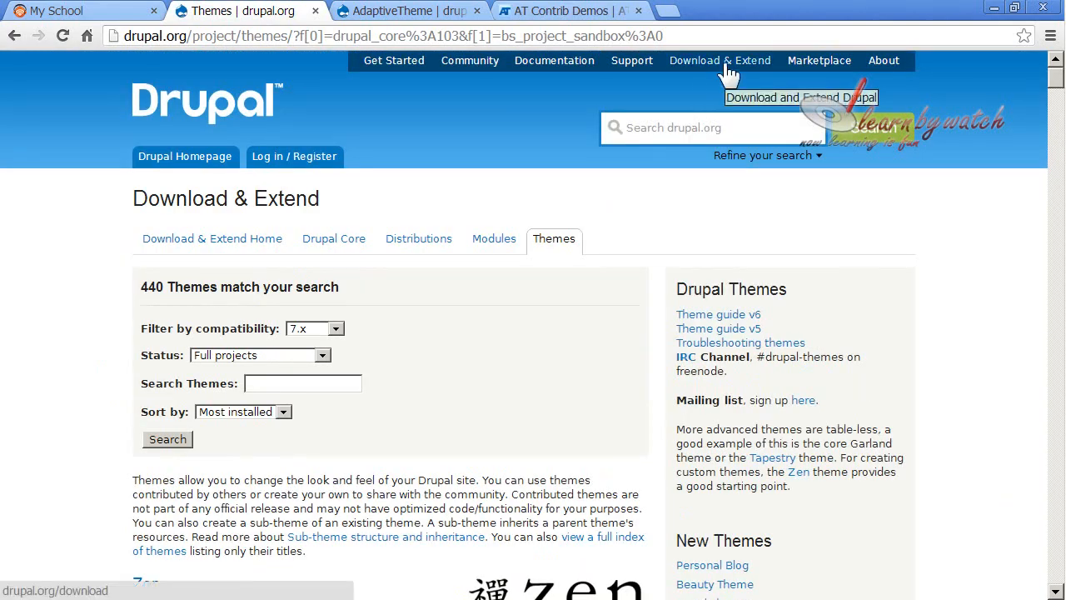
scroll(620, 187, "down", 1)
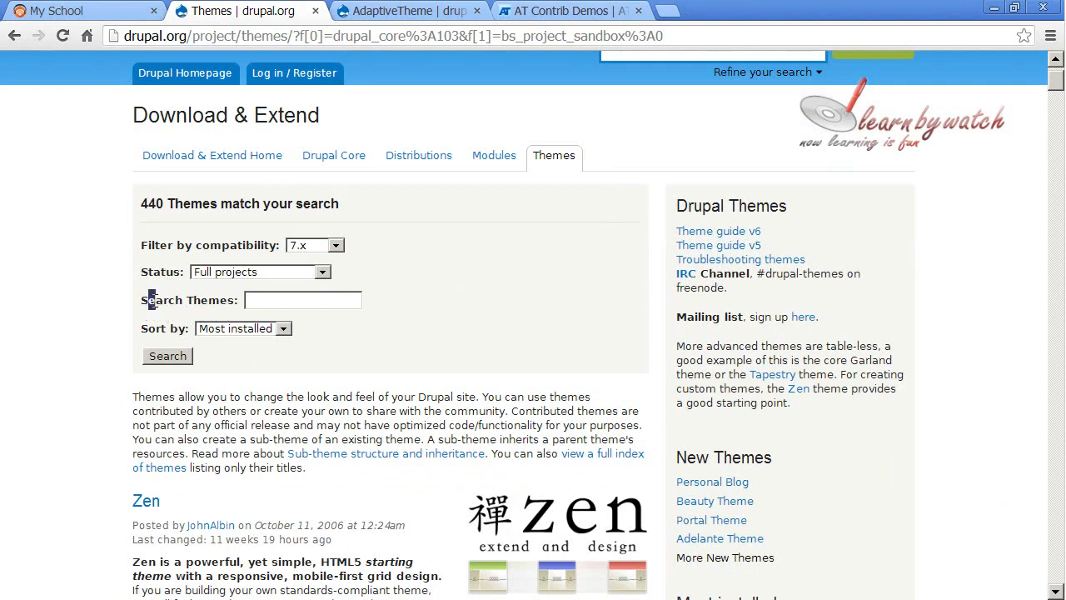
left_click_drag(151, 300, 274, 302)
left_click(281, 305)
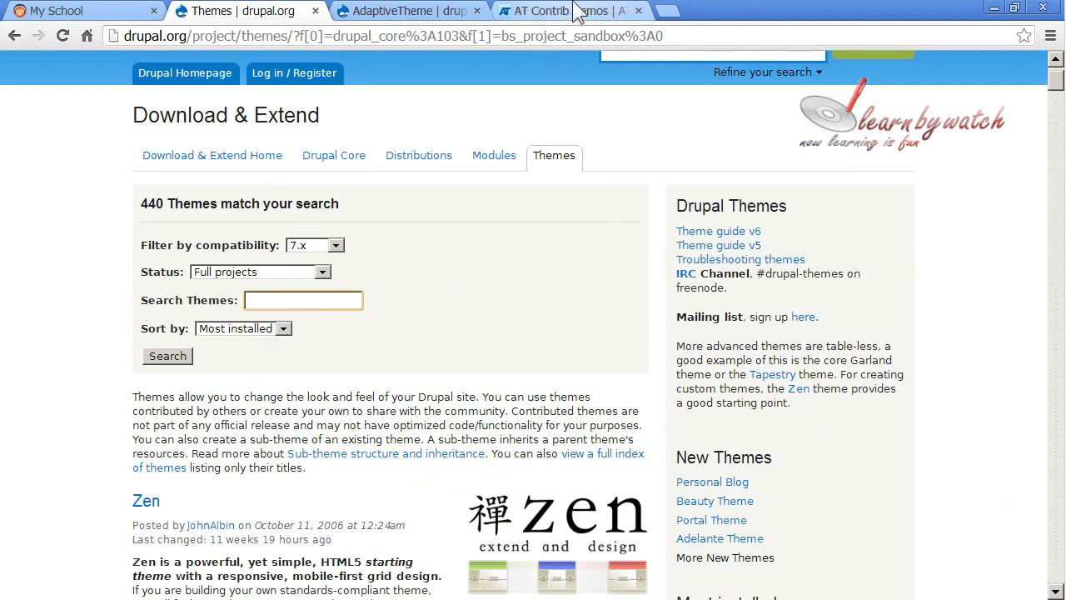
Check the name of the Sky sub-theme in the AdaptiveTheme demo and search the theme list for "sky"
left_click(575, 11)
left_click(870, 291)
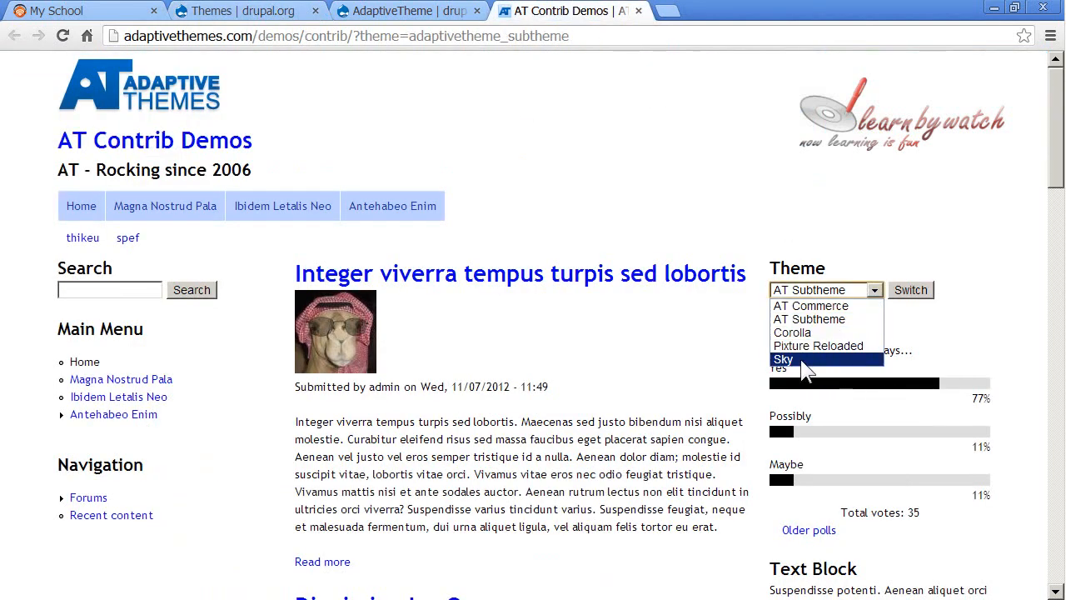
left_click(233, 12)
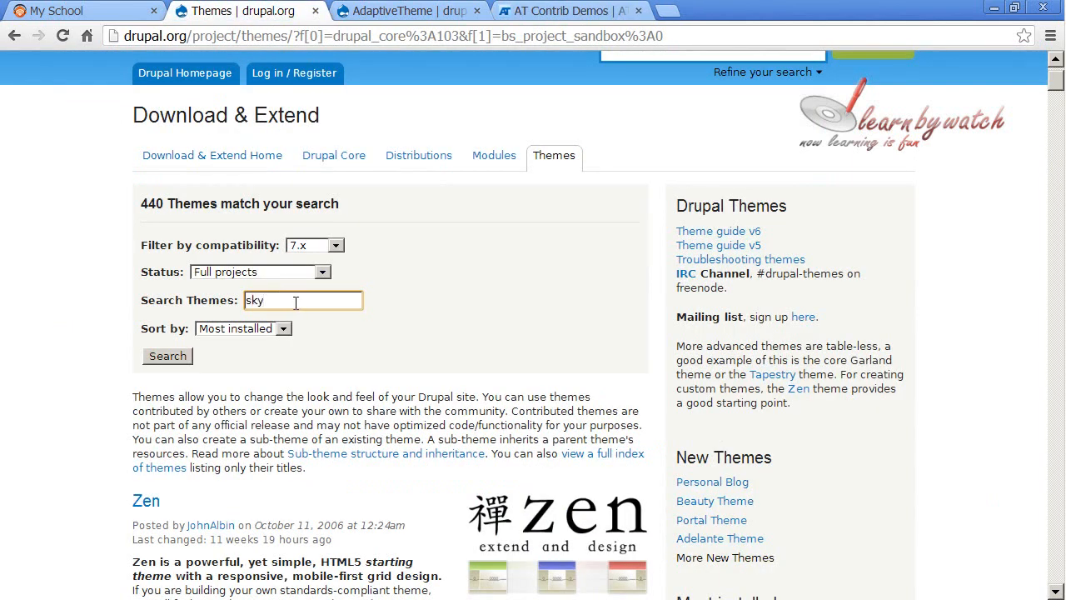
left_click(177, 358)
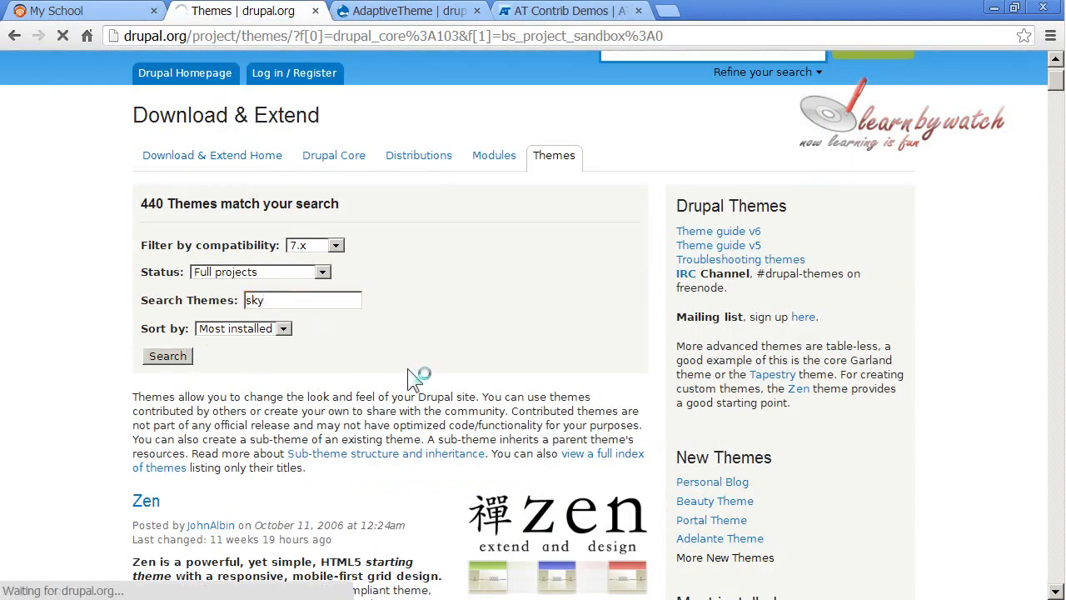
Review the search results, including the Sky, Footheme and Libra Drupal Theme entries
scroll(408, 368, "down", 4)
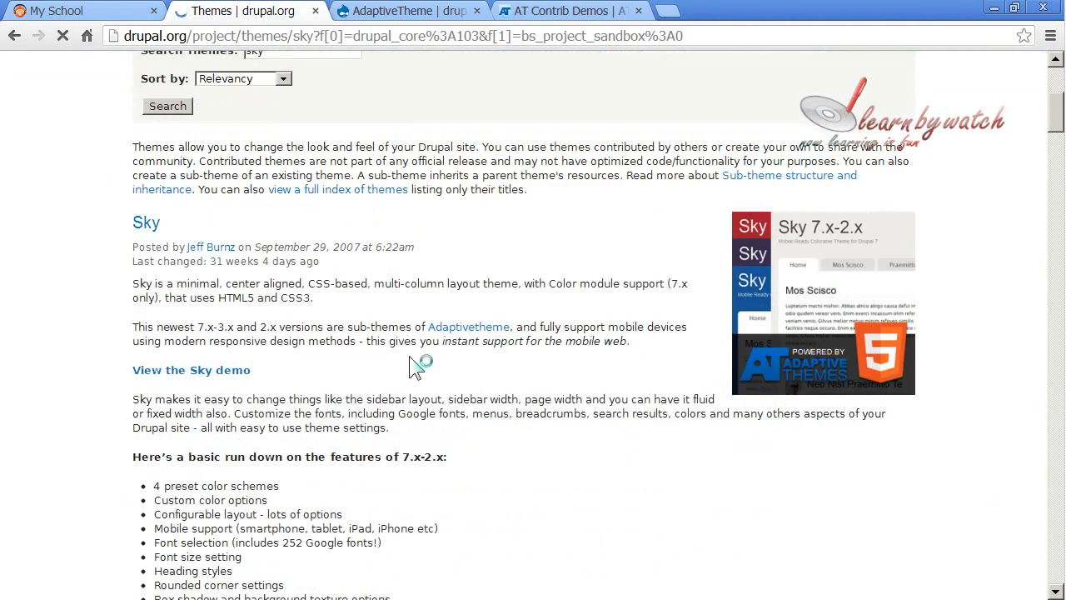
scroll(339, 317, "up", 3)
left_click_drag(143, 201, 331, 205)
left_click(404, 267)
scroll(405, 266, "down", 4)
scroll(147, 150, "down", 5)
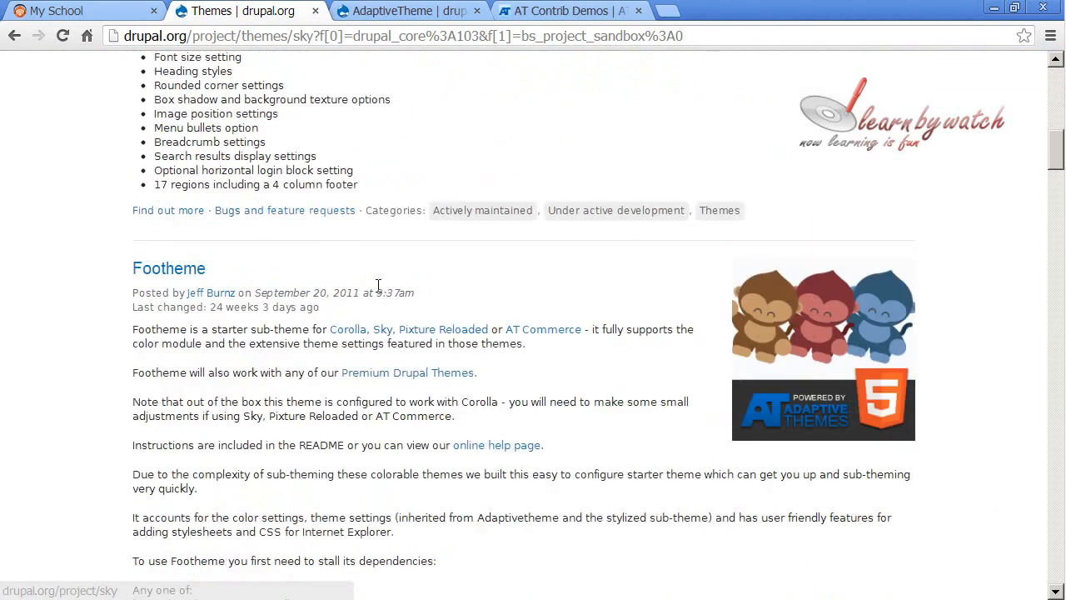
scroll(231, 284, "down", 2)
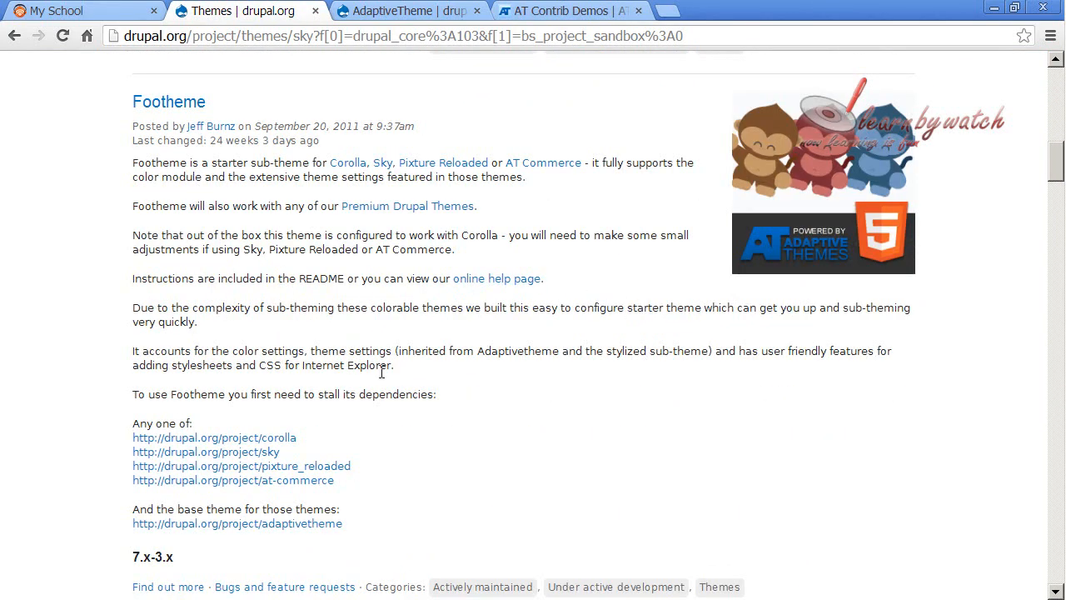
scroll(350, 364, "up", 1)
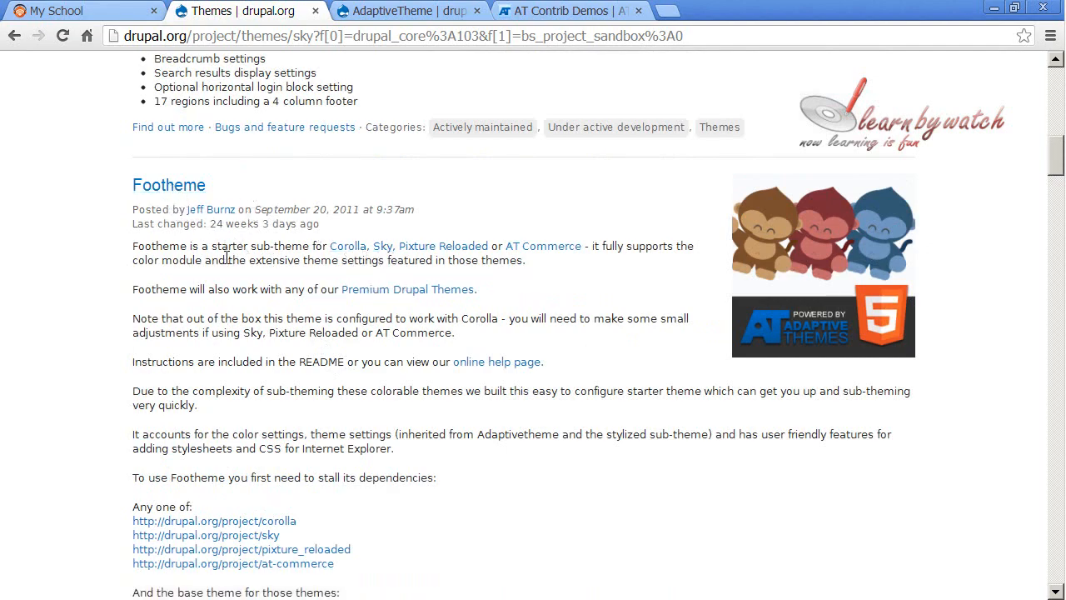
scroll(224, 250, "down", 4)
scroll(273, 340, "down", 2)
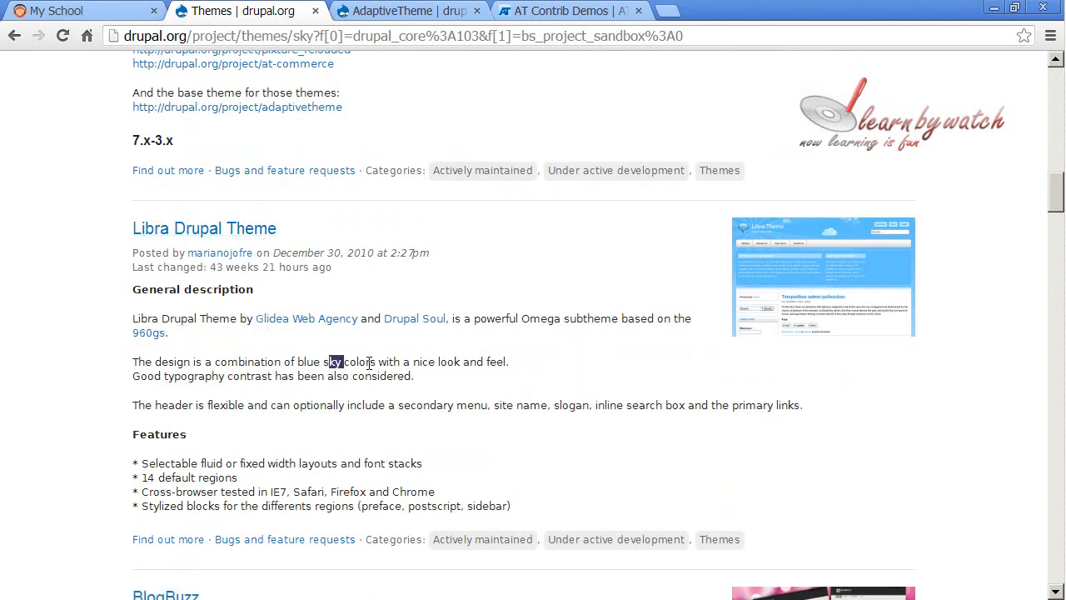
Examine the Sky entry's feature list and the sentence about its newest versions being sub-themes of Adaptivetheme
scroll(469, 406, "up", 12)
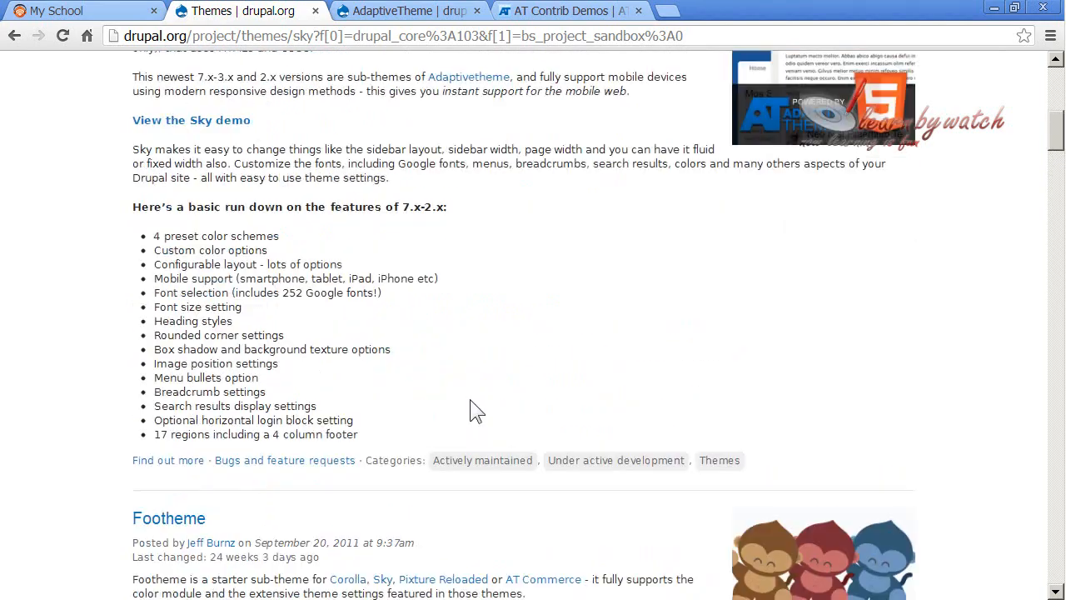
scroll(395, 390, "down", 2)
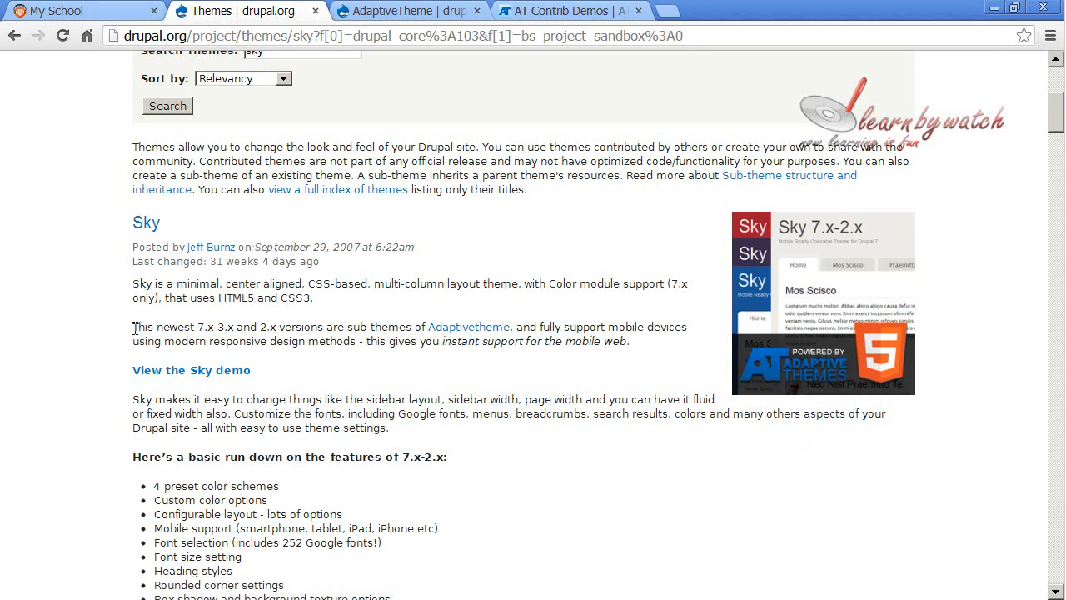
left_click_drag(154, 326, 570, 328)
left_click(617, 333)
Open the Sky theme's project page in a new tab and switch to it
scroll(87, 322, "up", 1)
right_click(143, 306)
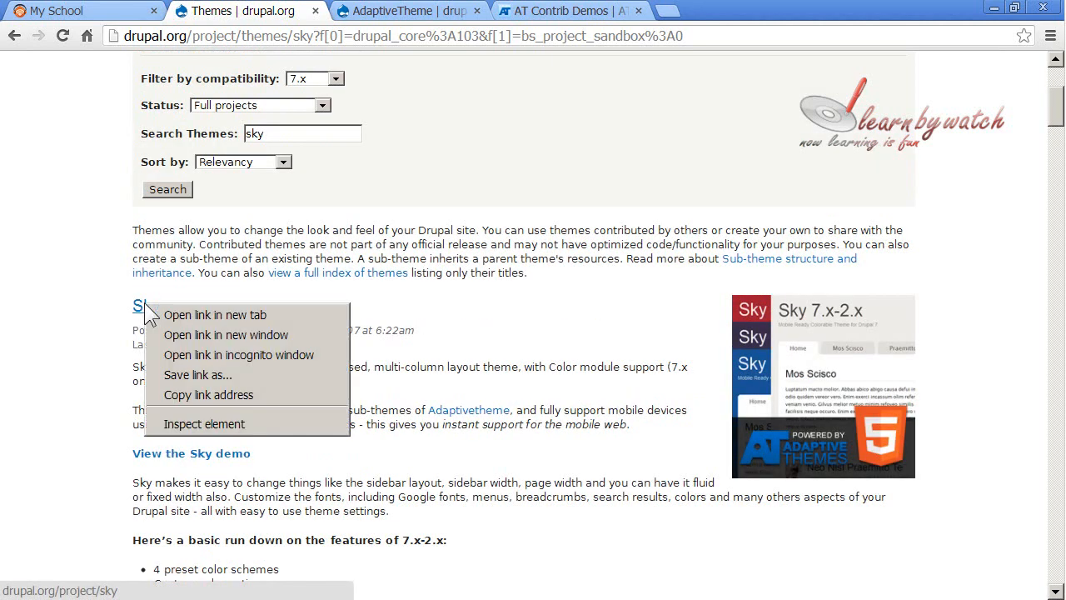
left_click(178, 313)
left_click(415, 12)
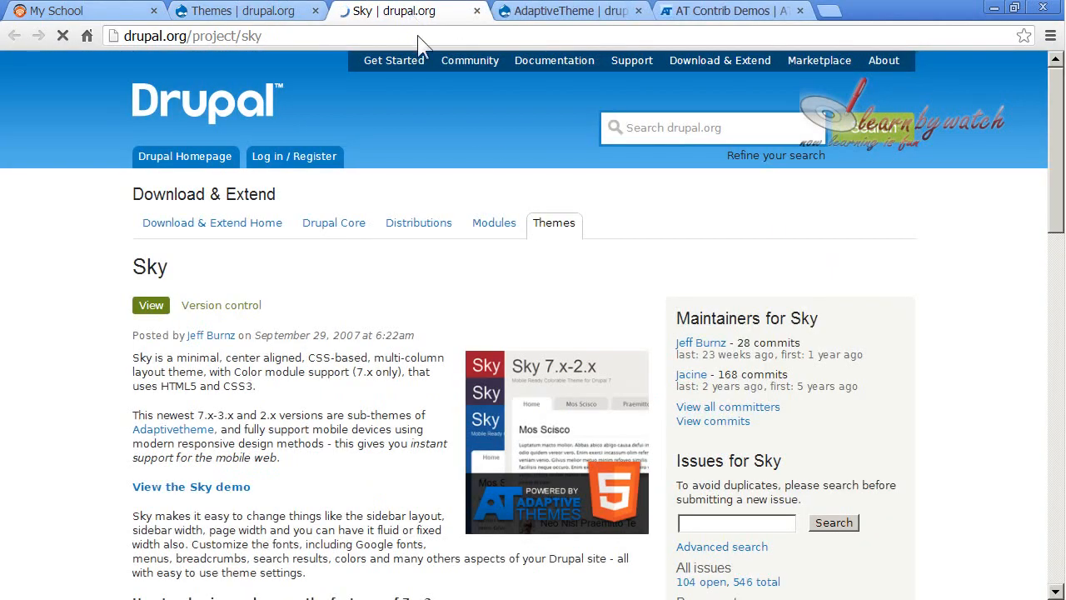
Open Sky's demonstration from the Resources section in the same tab and look through it down to the footer
scroll(492, 304, "down", 5)
scroll(479, 302, "down", 2)
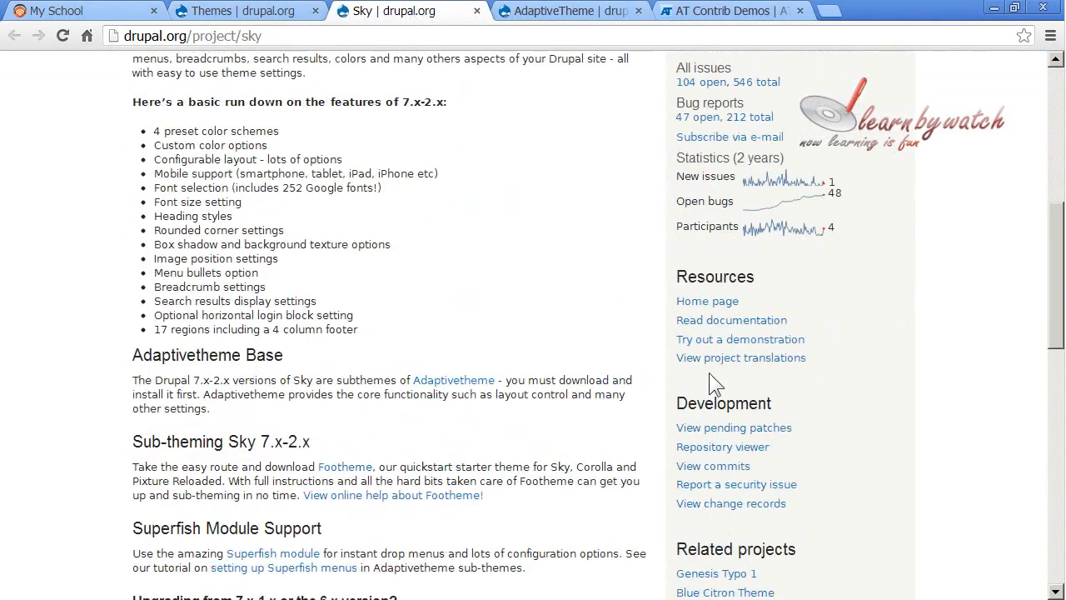
left_click(746, 345)
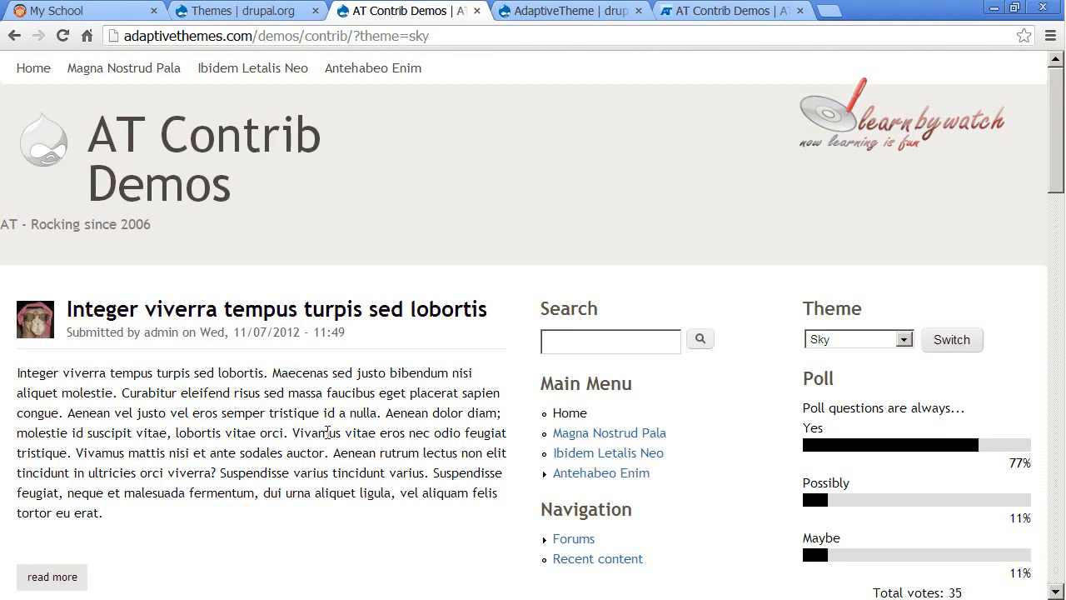
scroll(333, 421, "down", 20)
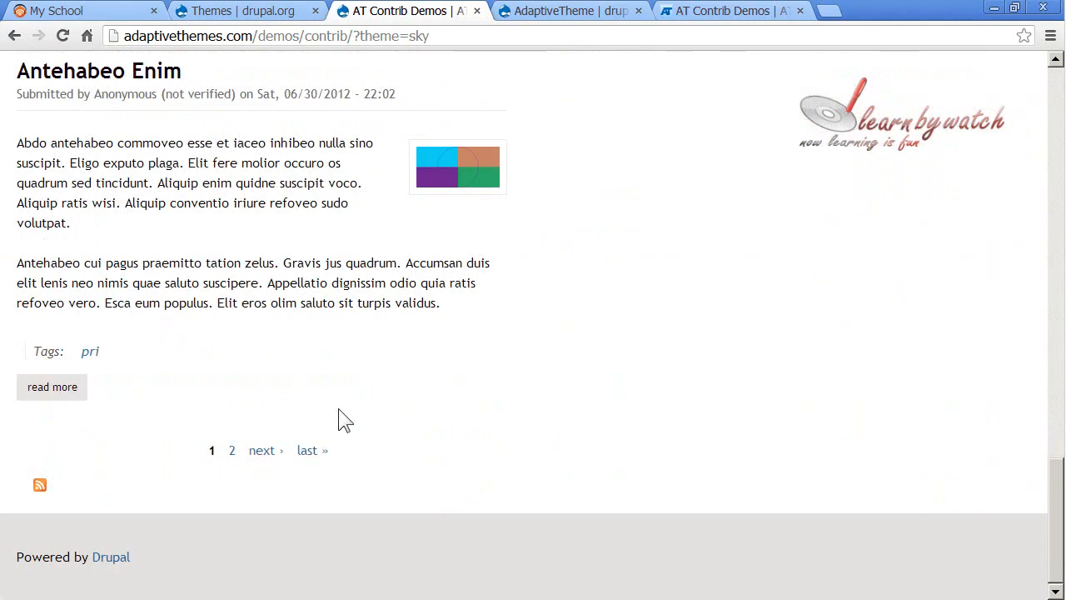
Compare the Sky demo's page header with the Sky search entry and check which themes the demo's theme switcher offers
scroll(338, 408, "up", 20)
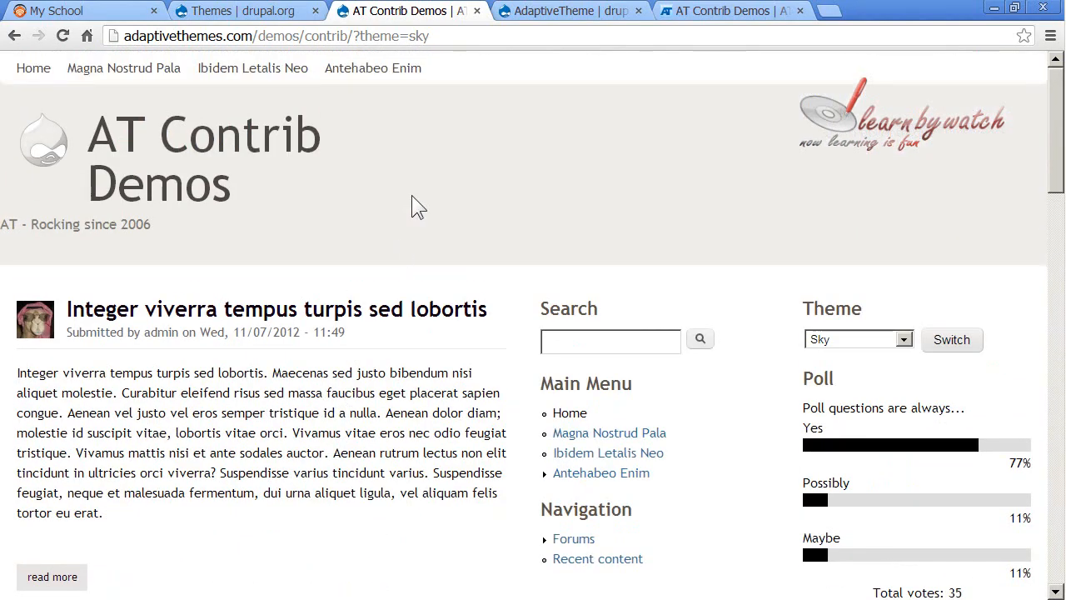
left_click(265, 15)
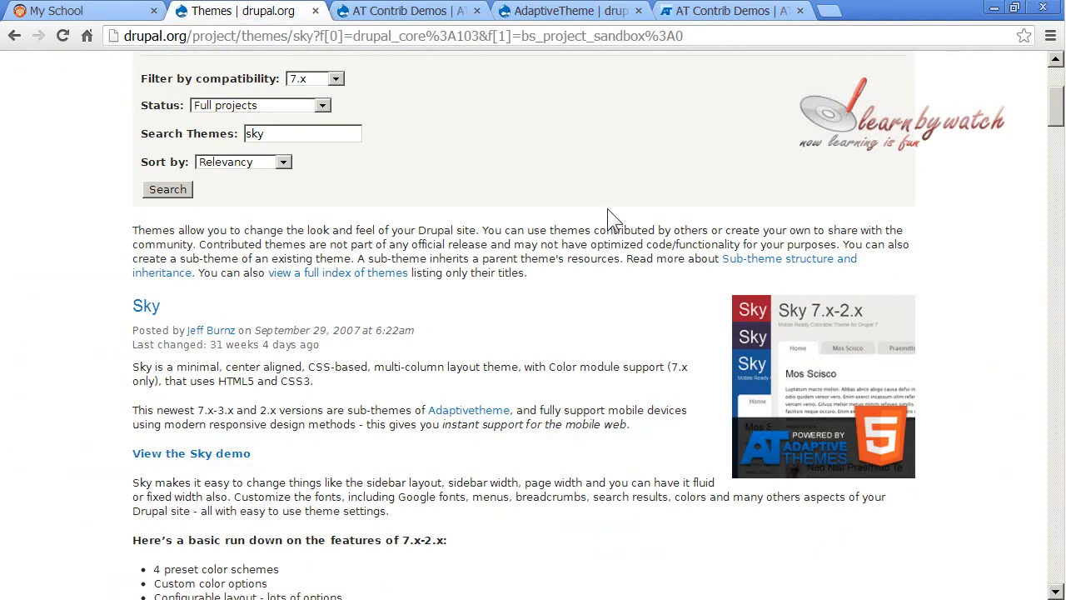
left_click(433, 12)
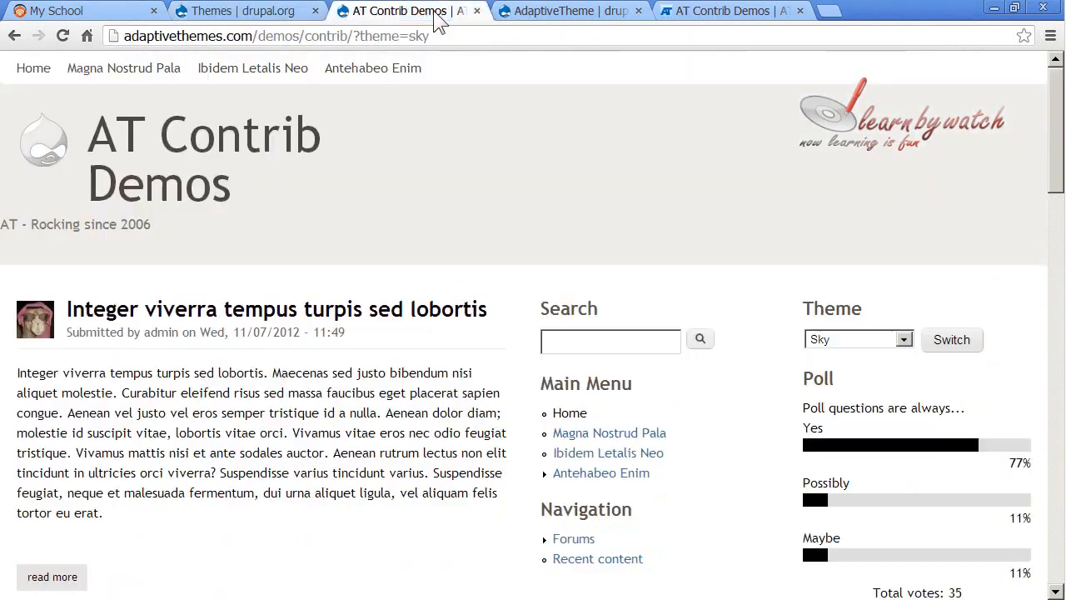
left_click(902, 339)
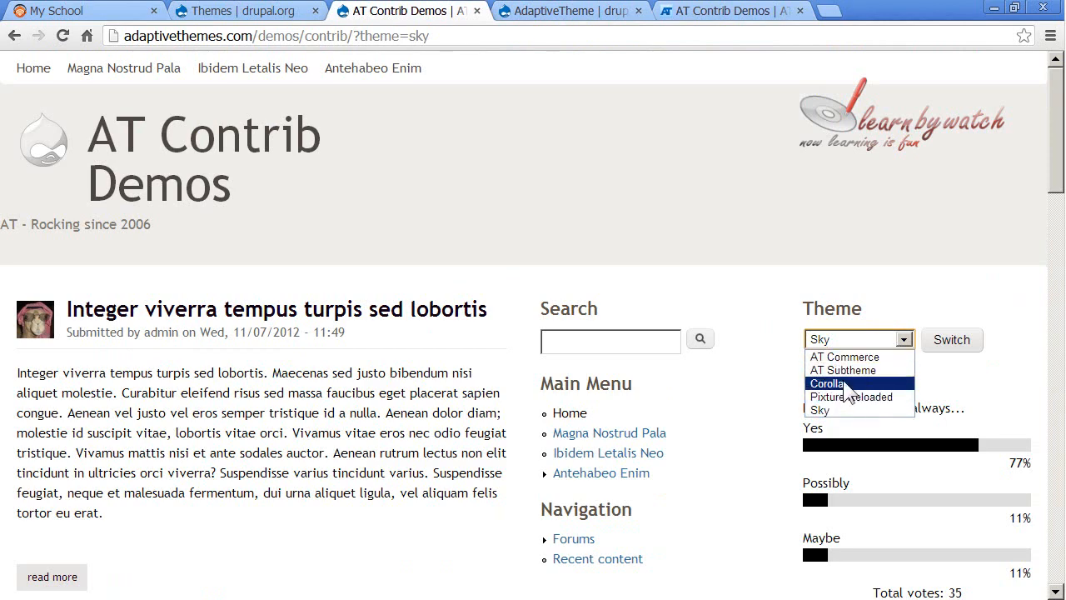
left_click(656, 250)
Go back to the drupal.org Themes results, skim the Sky entry again and search the themes for corolla
left_click(184, 11)
scroll(367, 358, "down", 3)
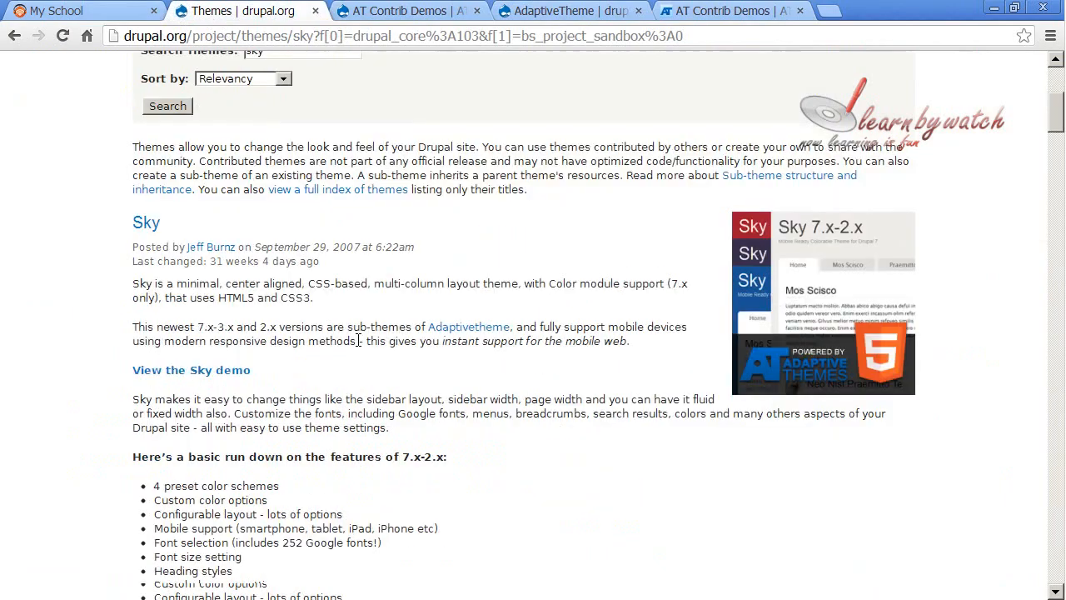
scroll(415, 129, "up", 1)
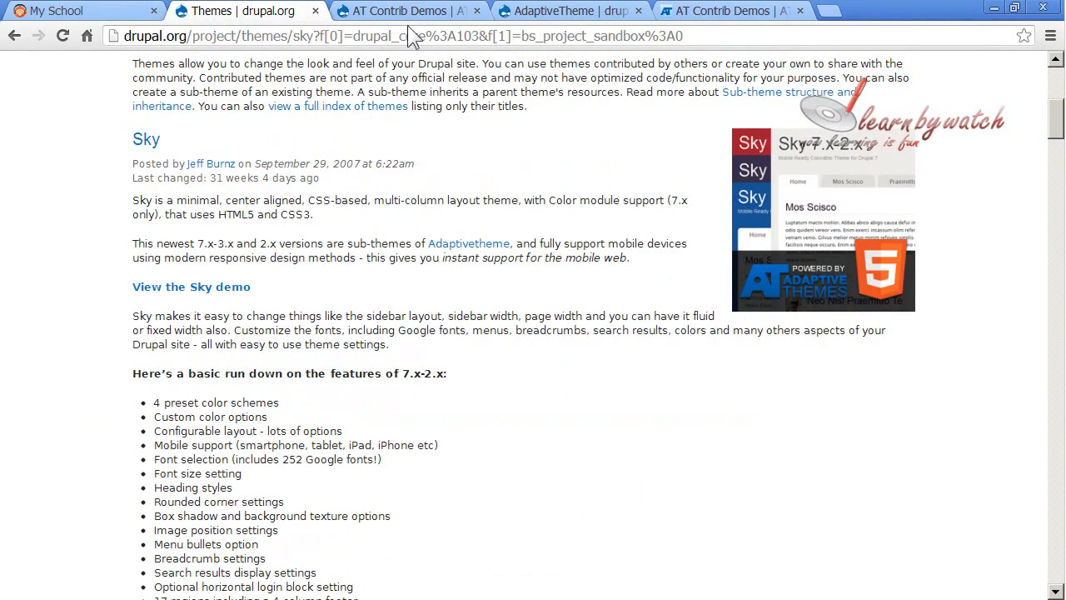
scroll(381, 292, "down", 5)
scroll(381, 293, "up", 10)
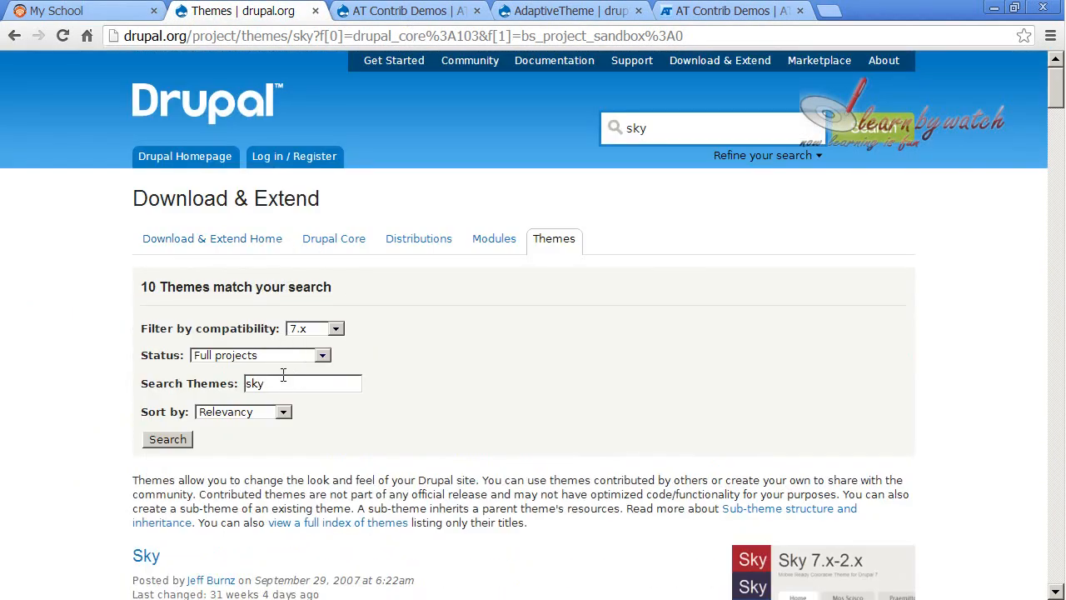
left_click_drag(282, 384, 222, 383)
type("corolla")
key("Return")
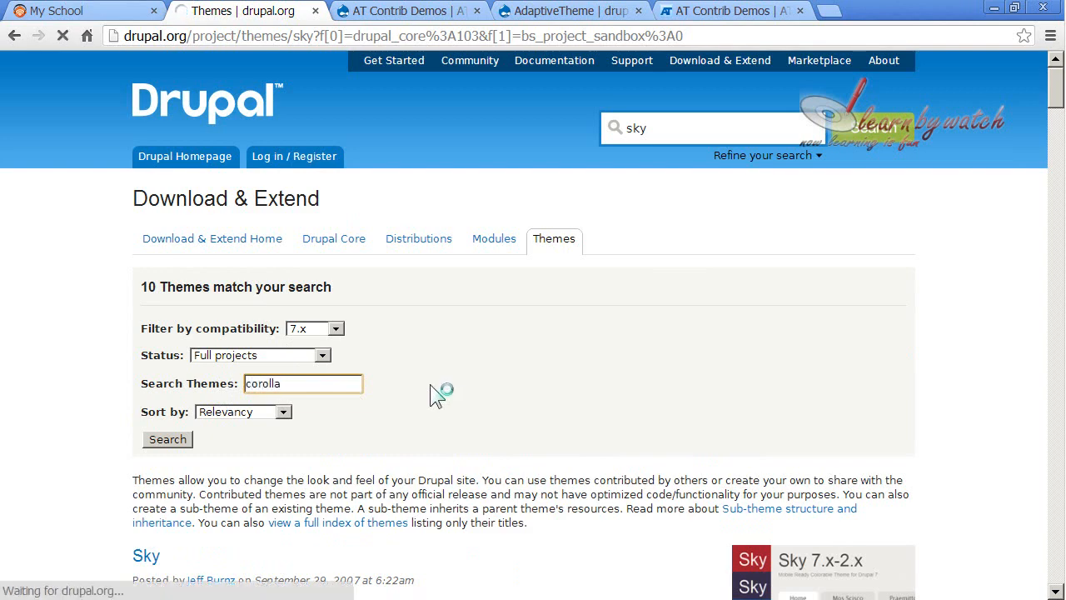
Open the Corolla theme's project page from the search results in a new tab and switch to it
scroll(430, 384, "down", 4)
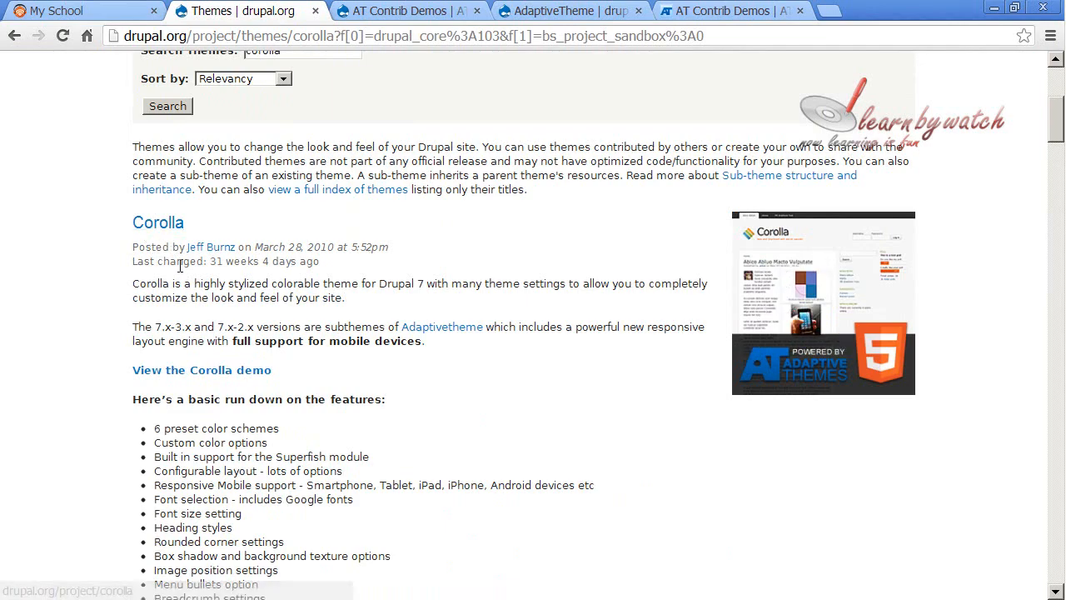
right_click(168, 224)
left_click(204, 241)
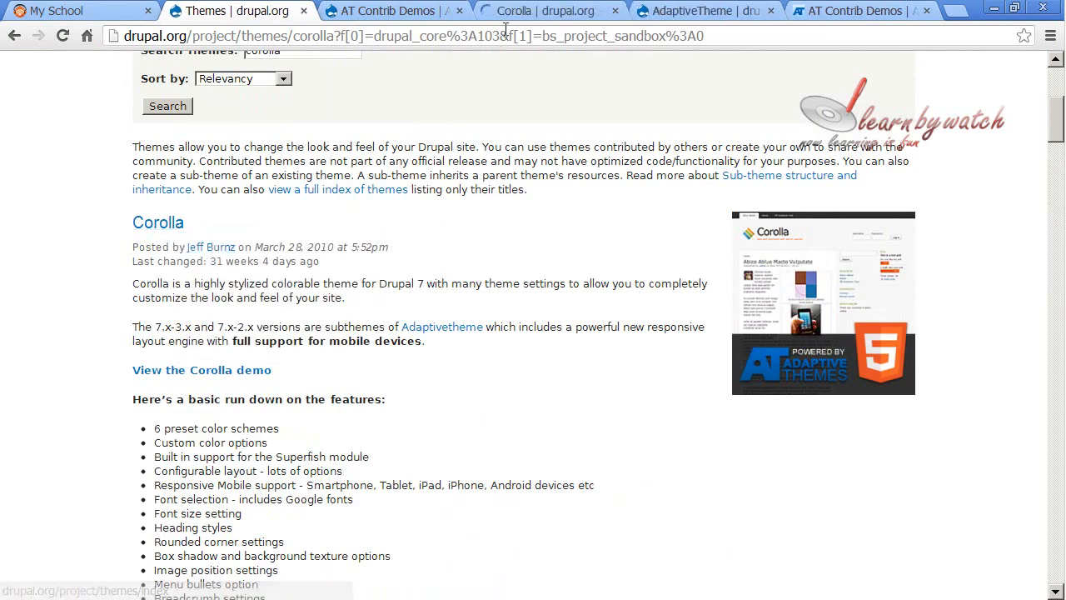
left_click(510, 17)
Open Corolla's demonstration from the Resources section in the same tab and look over its layout
scroll(495, 322, "down", 4)
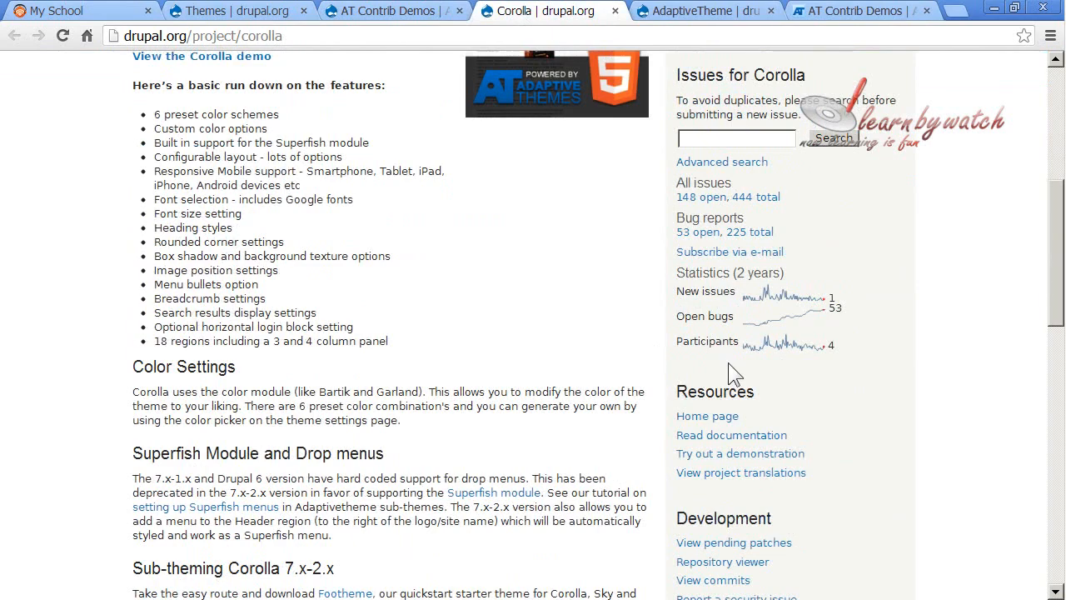
left_click(739, 454)
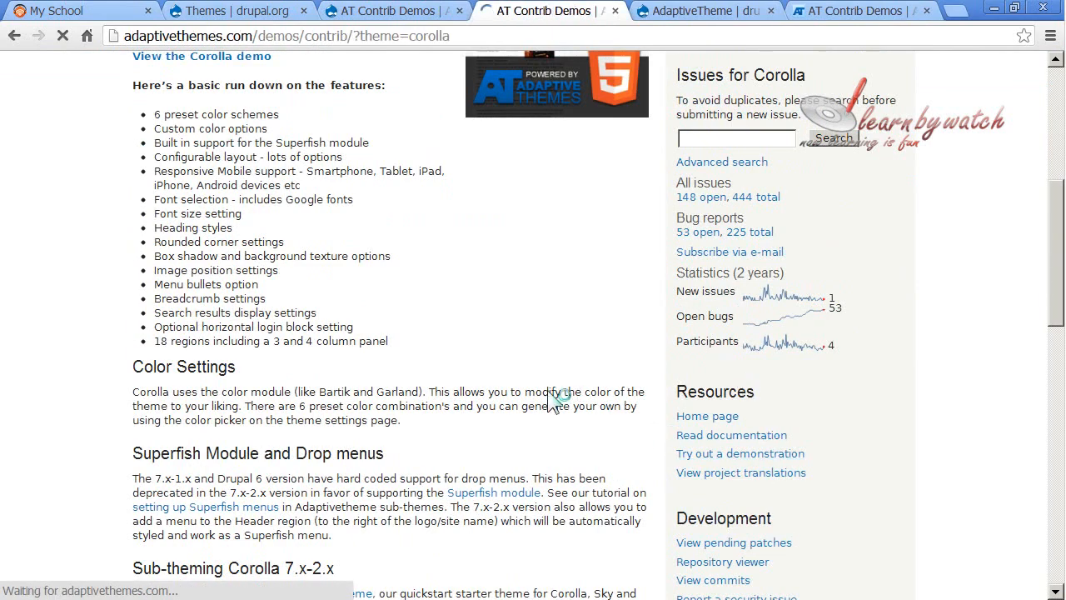
scroll(558, 392, "down", 5)
scroll(566, 204, "up", 5)
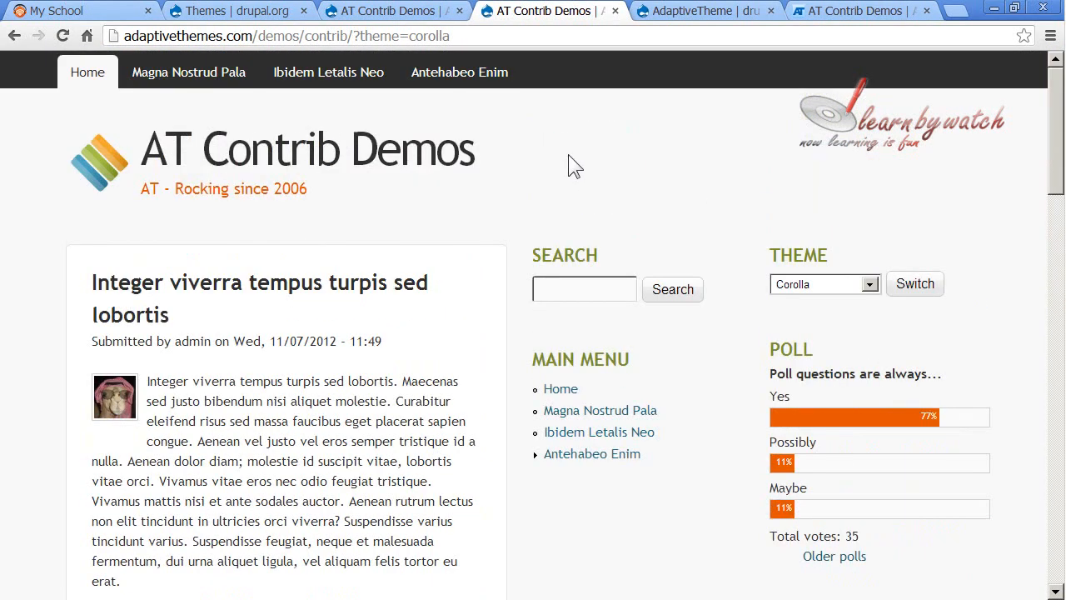
Close the Corolla demo, AdaptiveTheme project, AT Subtheme demo and Sky demo tabs, returning to the Themes search results
left_click(614, 11)
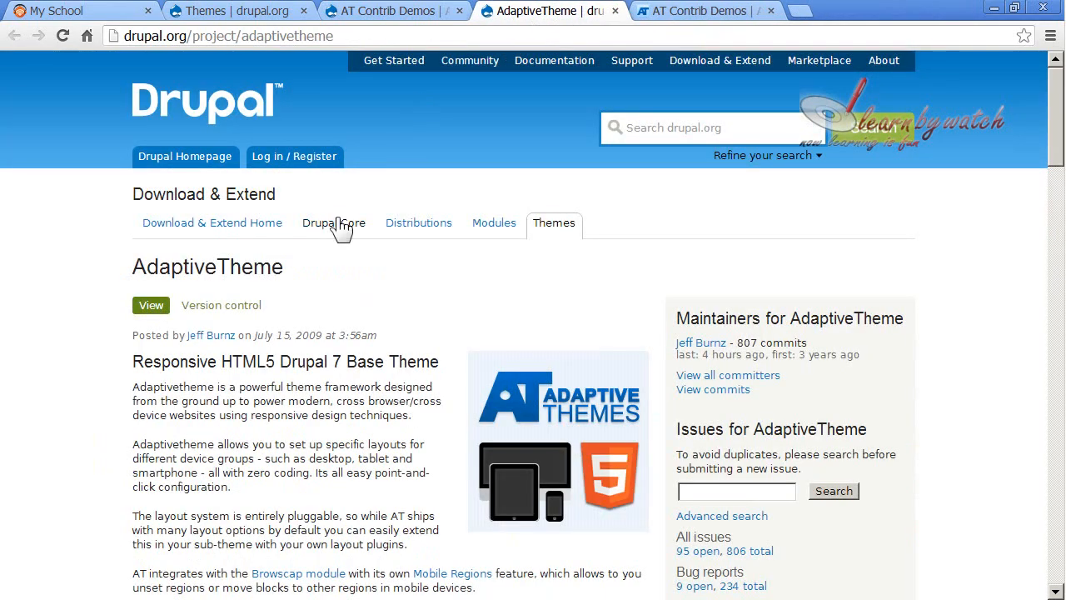
left_click(637, 13)
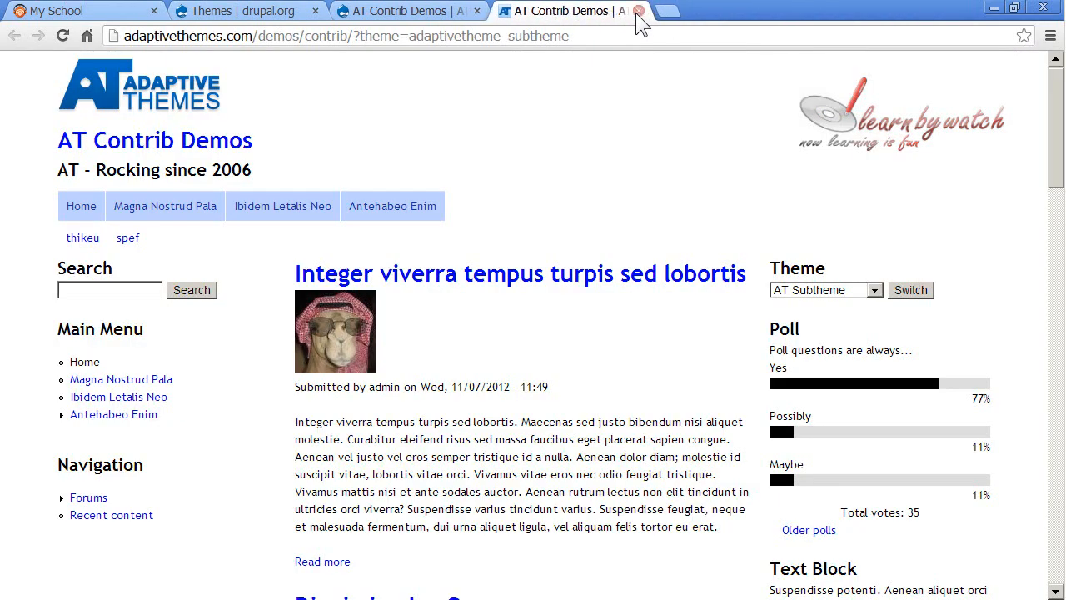
left_click(637, 11)
left_click(472, 10)
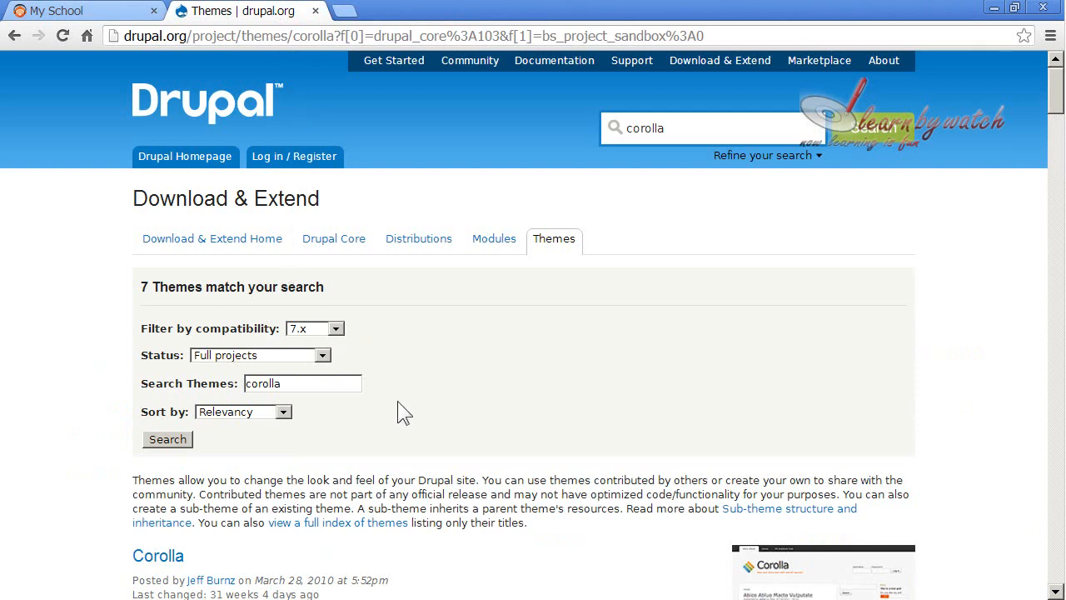
Clear the theme search term, set the sorting to Most installed and rerun the search for 7.x full projects
scroll(397, 400, "down", 1)
left_click(189, 296)
key("BackSpace")
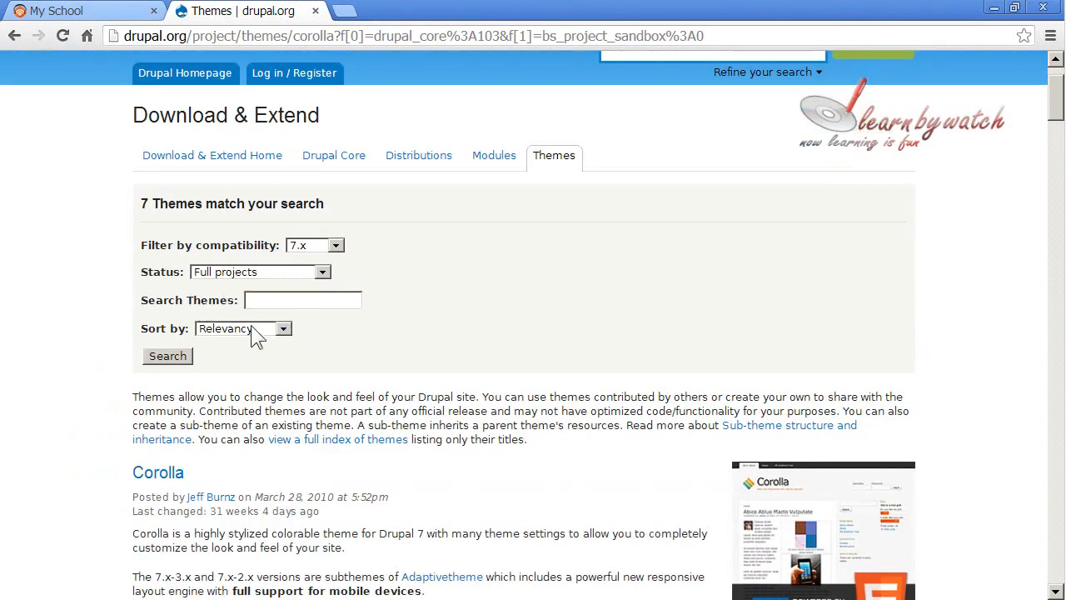
left_click(256, 331)
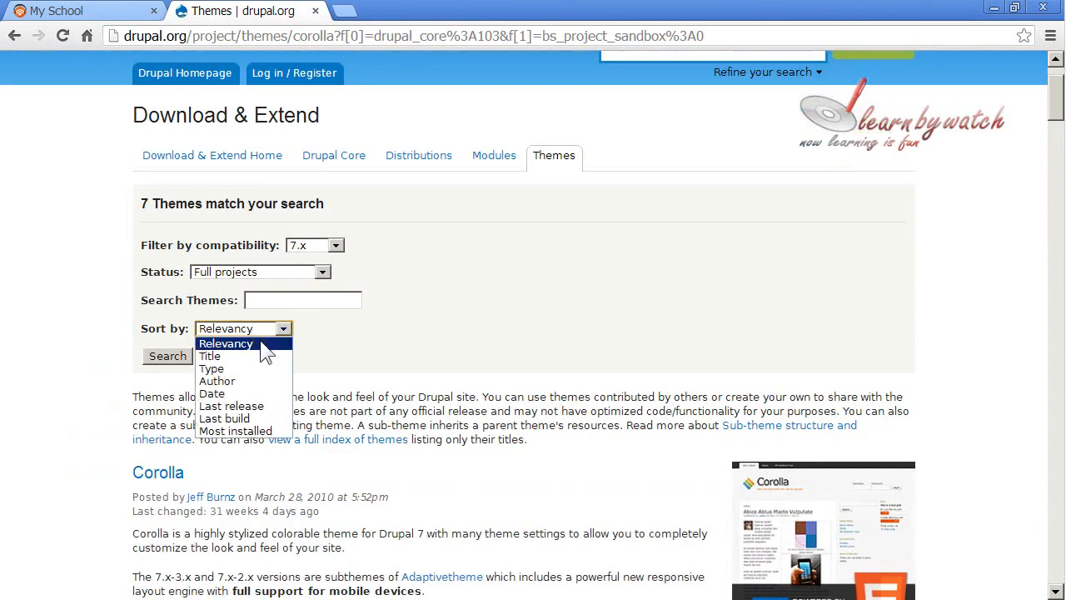
left_click(250, 431)
left_click(183, 360)
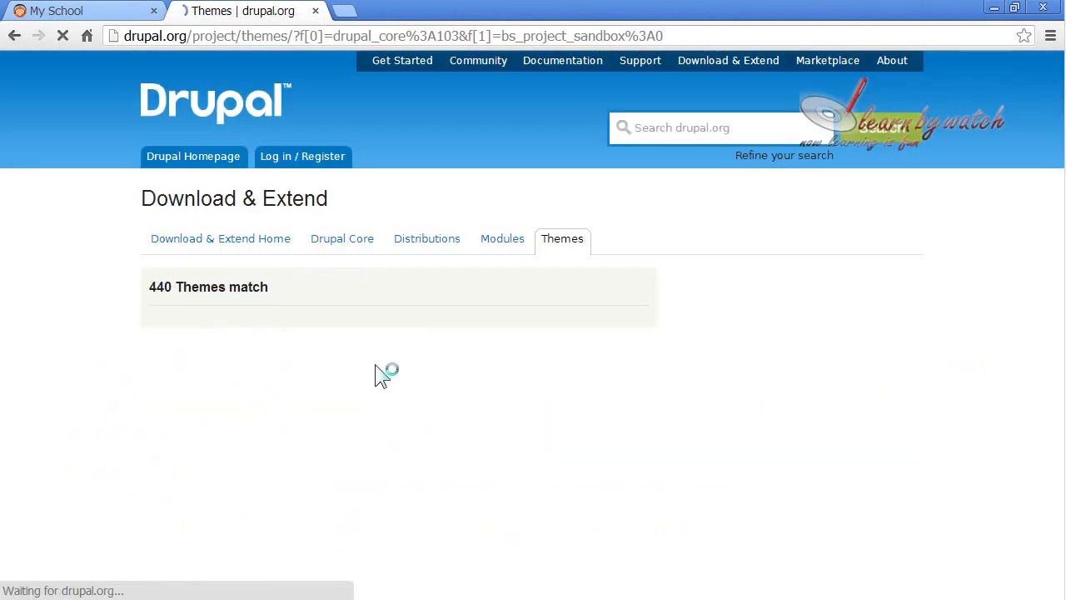
Look through the most installed themes, including Omega, Fusion, Danland, Corporate Clean, Tao and Rubik, down to Pixture Reloaded's feature list
scroll(399, 303, "down", 10)
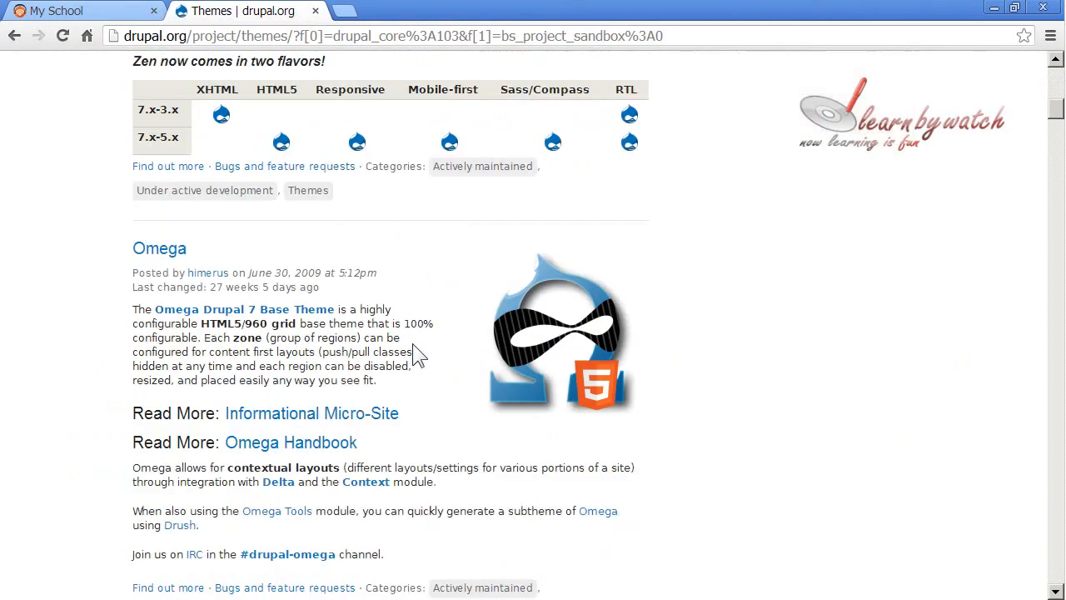
scroll(294, 215, "down", 15)
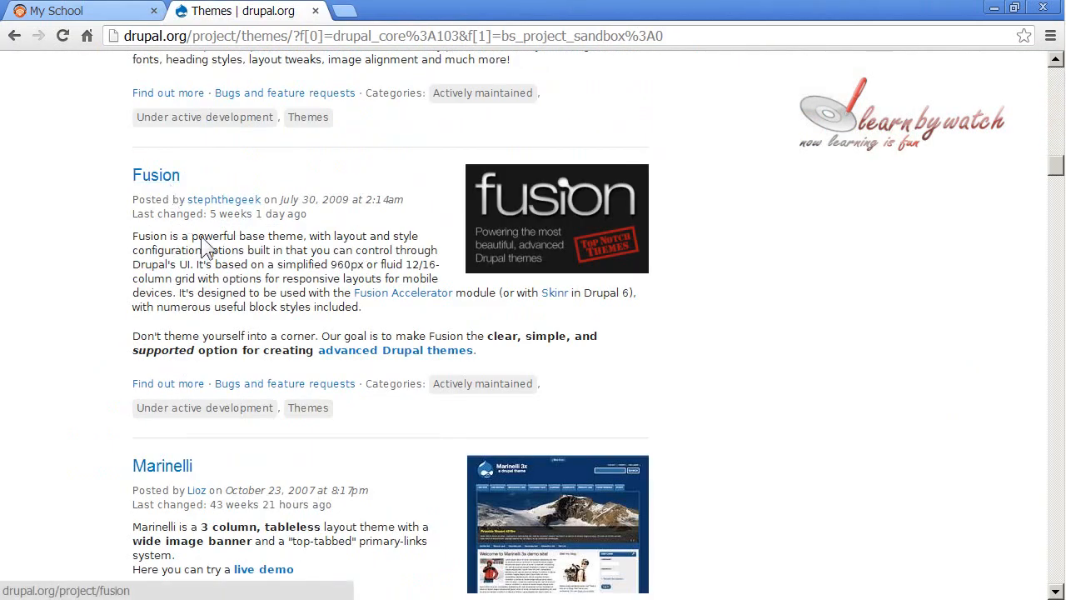
scroll(300, 274, "down", 4)
scroll(388, 291, "down", 4)
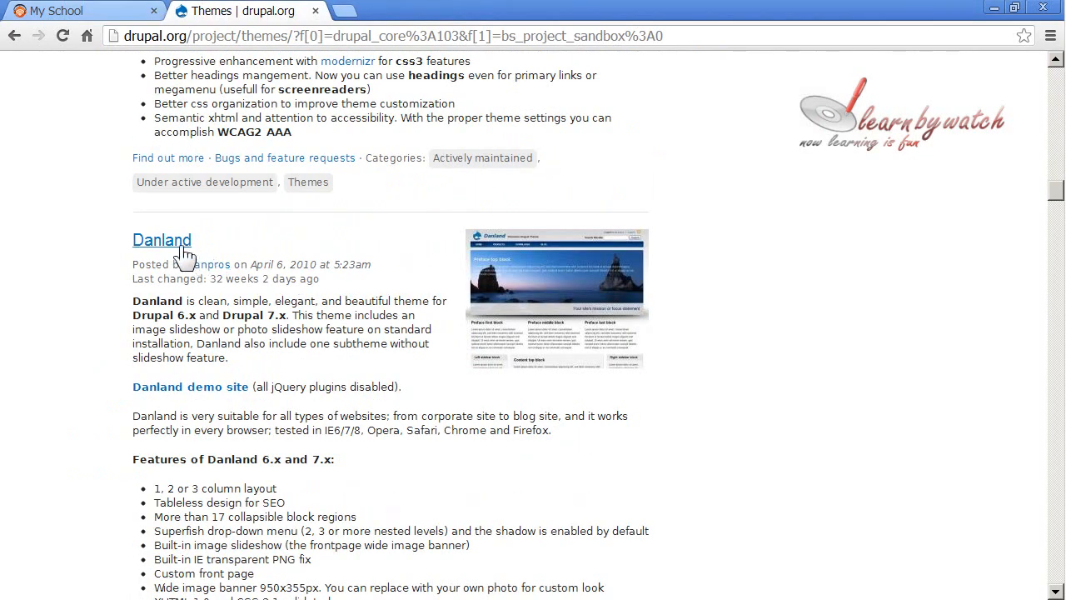
scroll(328, 302, "down", 9)
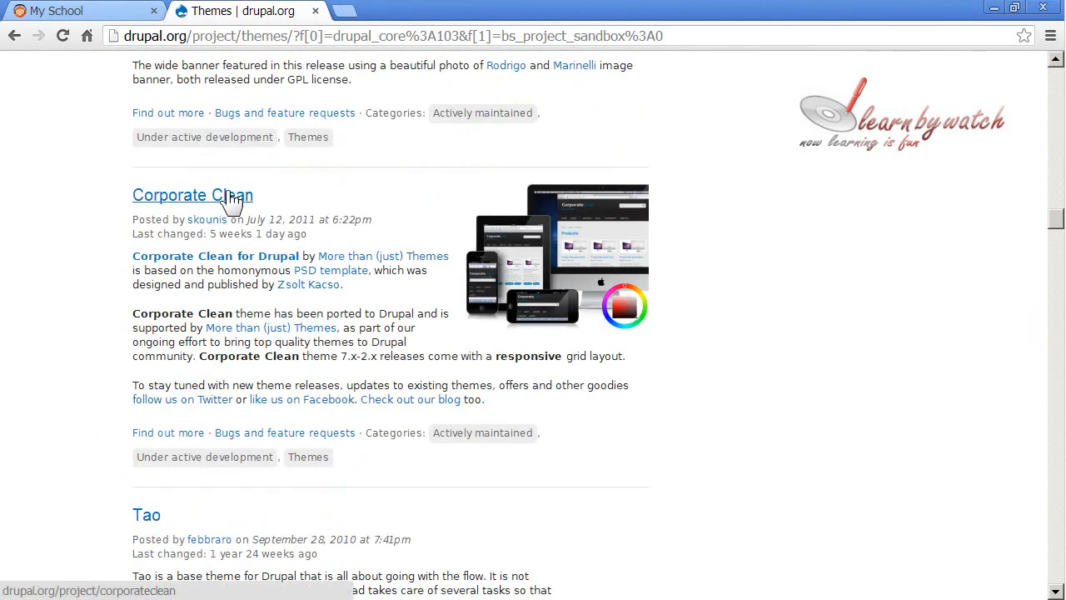
scroll(410, 273, "down", 2)
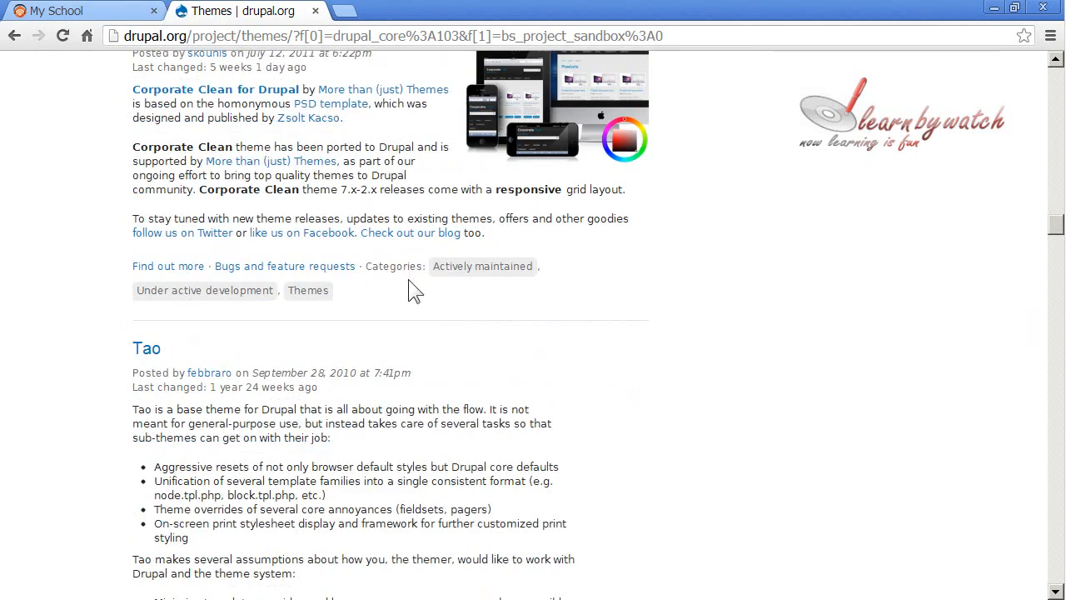
scroll(401, 282, "down", 10)
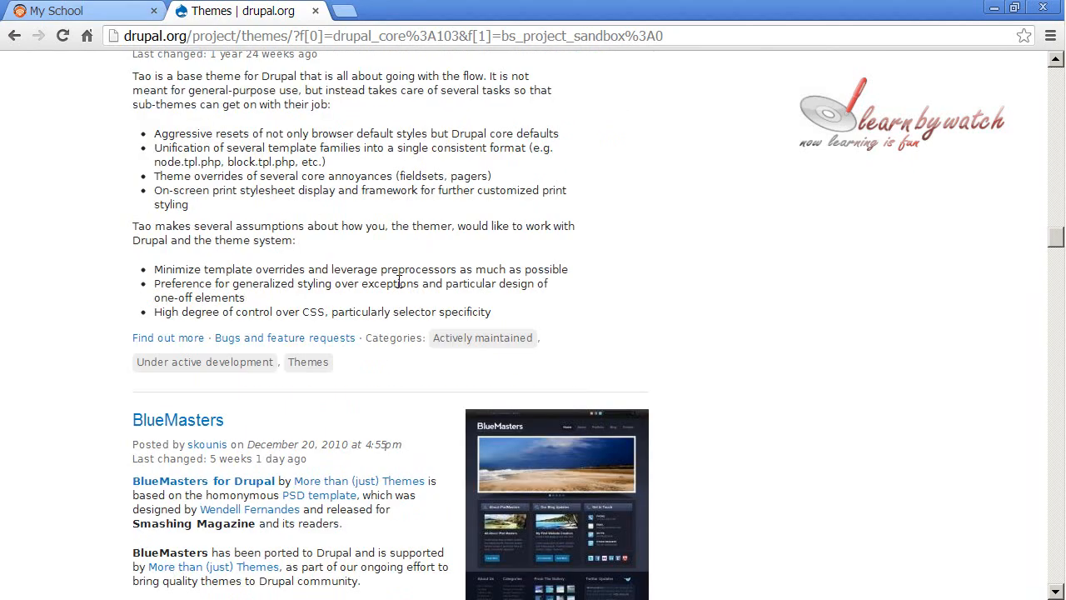
scroll(297, 256, "down", 4)
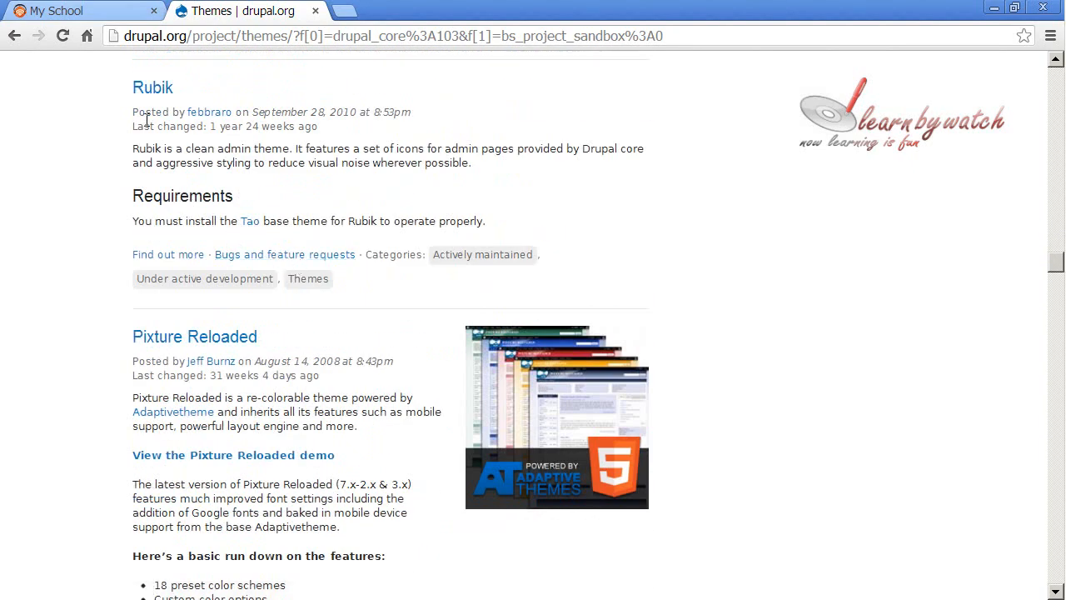
scroll(266, 229, "down", 3)
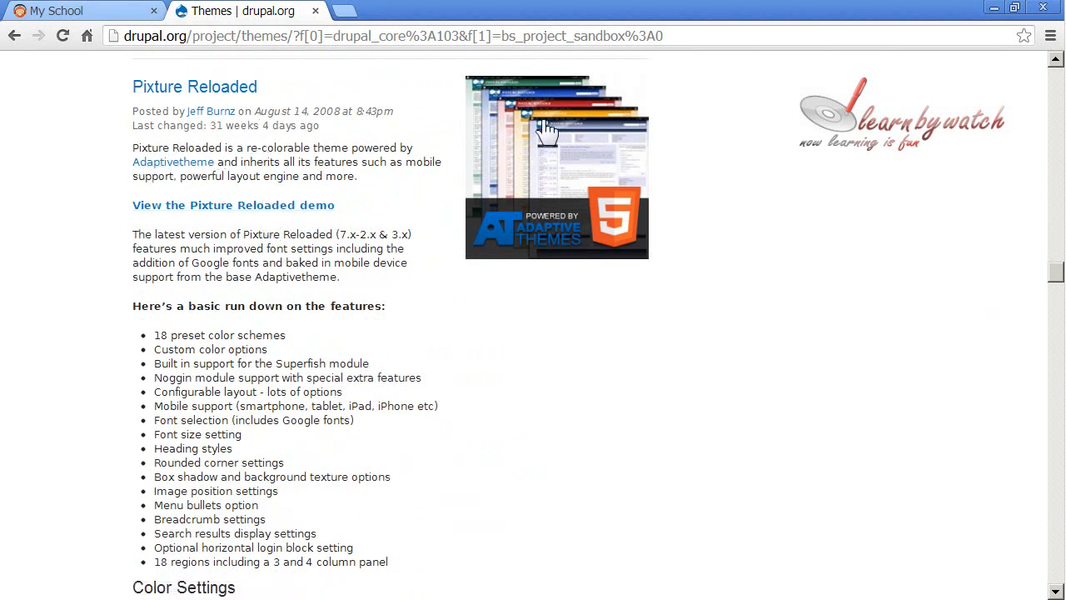
View Pixture Reloaded's demonstration from its project page in a new tab, and close that tab
right_click(235, 89)
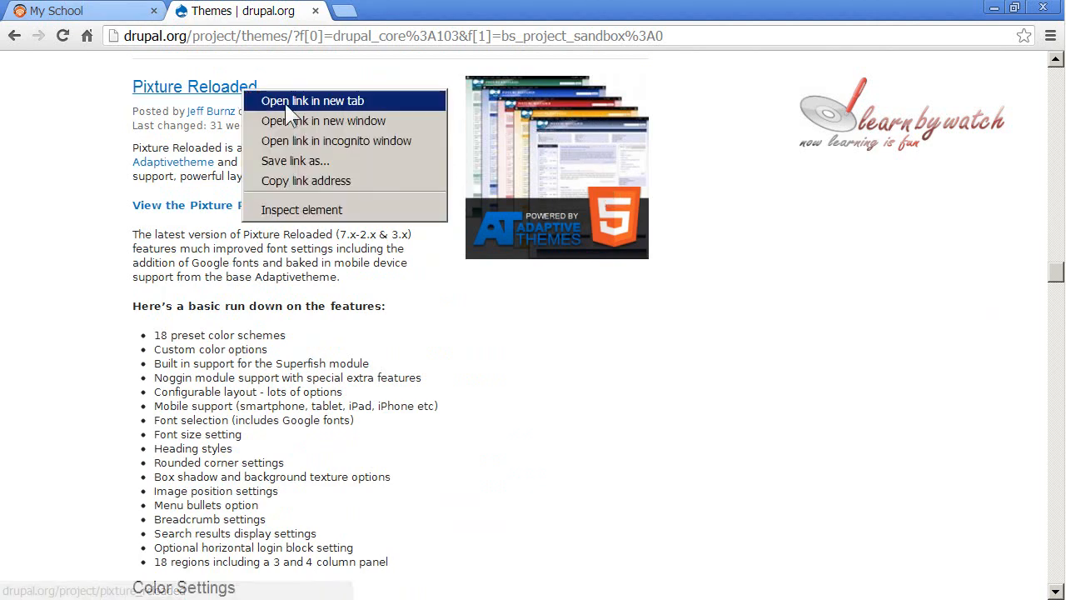
left_click(271, 97)
left_click(401, 15)
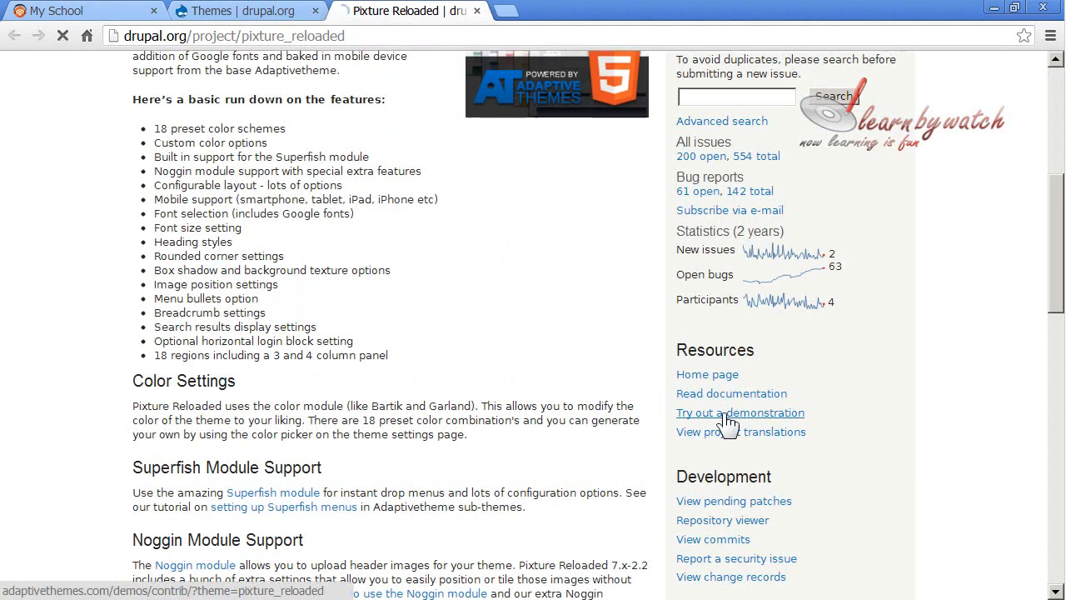
left_click(727, 414)
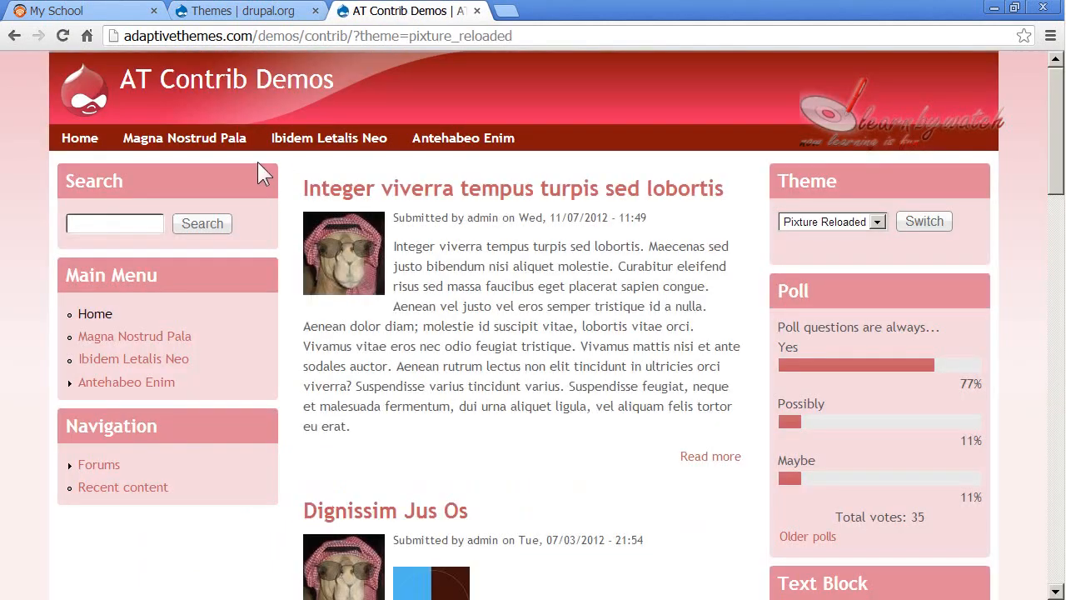
left_click(477, 11)
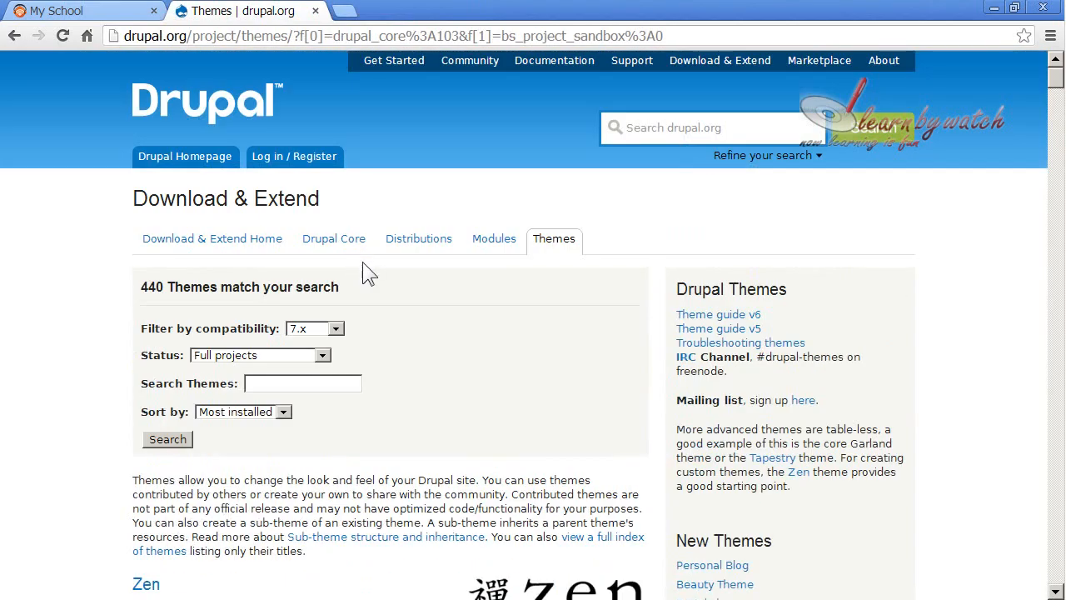
Search the drupal.org themes for tb nucleus and read the TB Hadelis entry's description and features
scroll(369, 275, "down", 3)
scroll(391, 314, "up", 3)
left_click(321, 384)
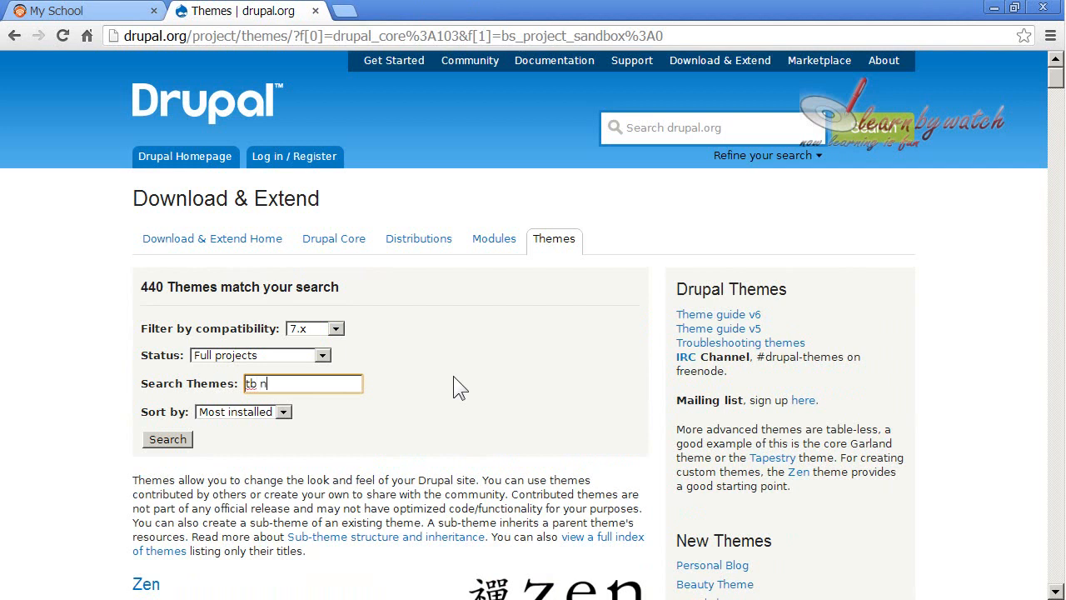
type("tb nucleus")
key("Return")
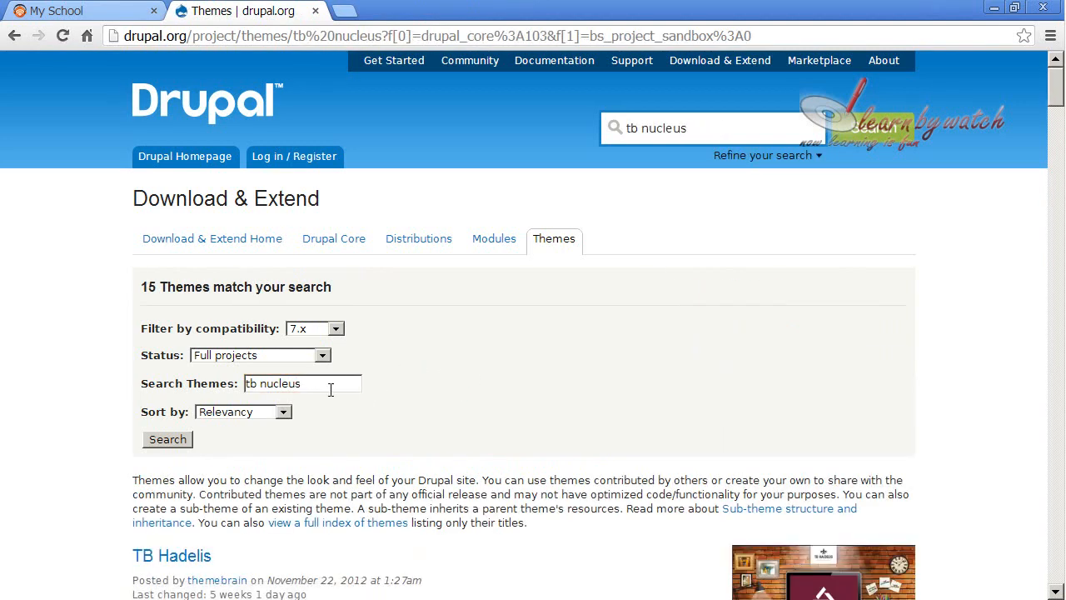
scroll(316, 387, "down", 3)
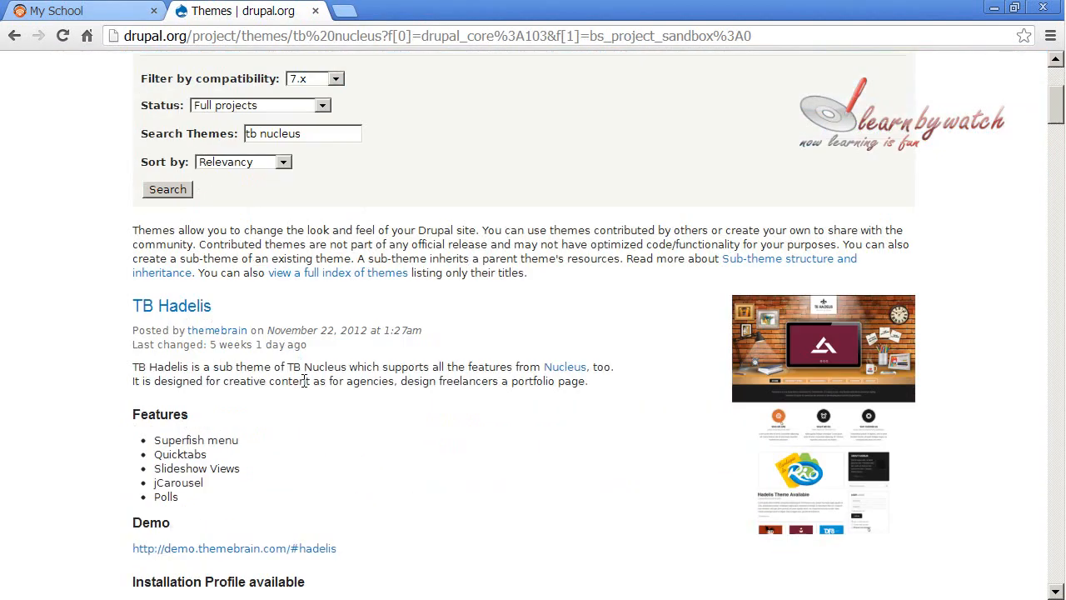
scroll(275, 325, "down", 2)
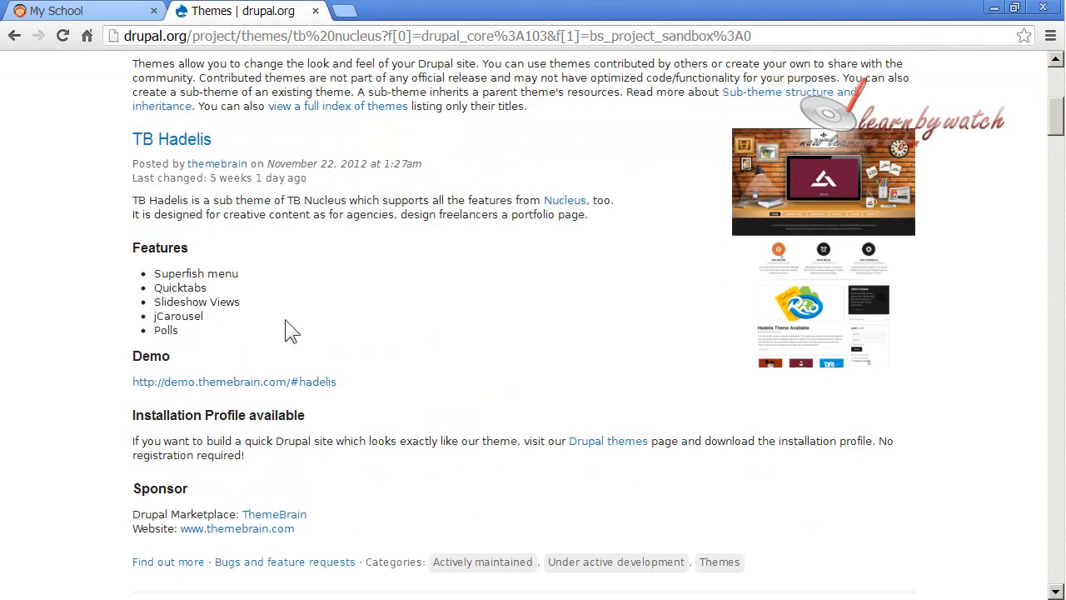
Look through the TB Mollise, TB Palicico and TB Rave entries and open TB Rave's project page in a new tab
scroll(269, 231, "down", 3)
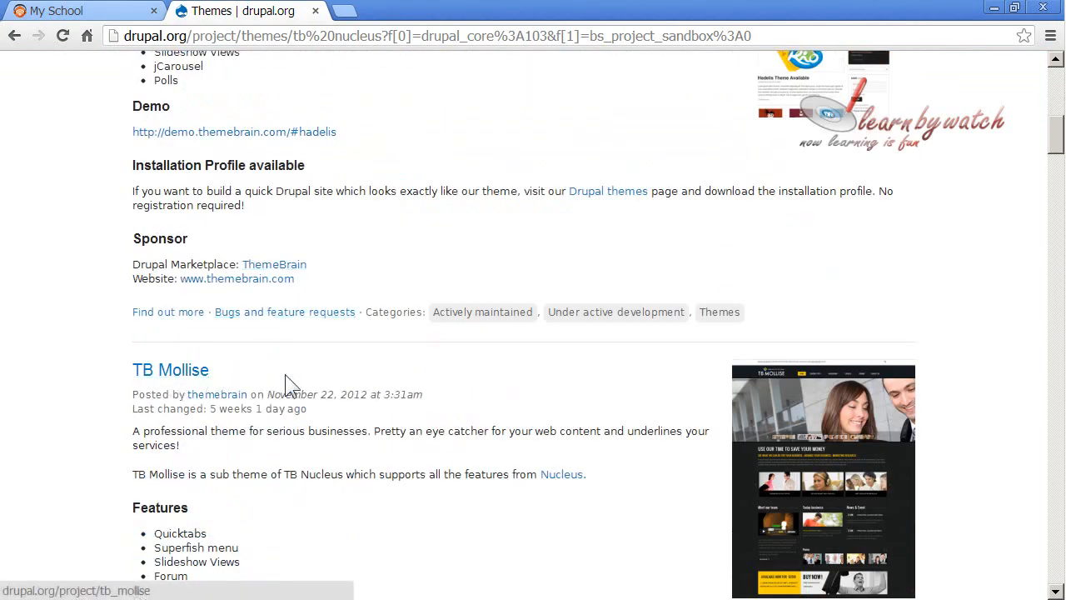
scroll(308, 390, "down", 4)
scroll(283, 383, "down", 2)
scroll(445, 395, "down", 3)
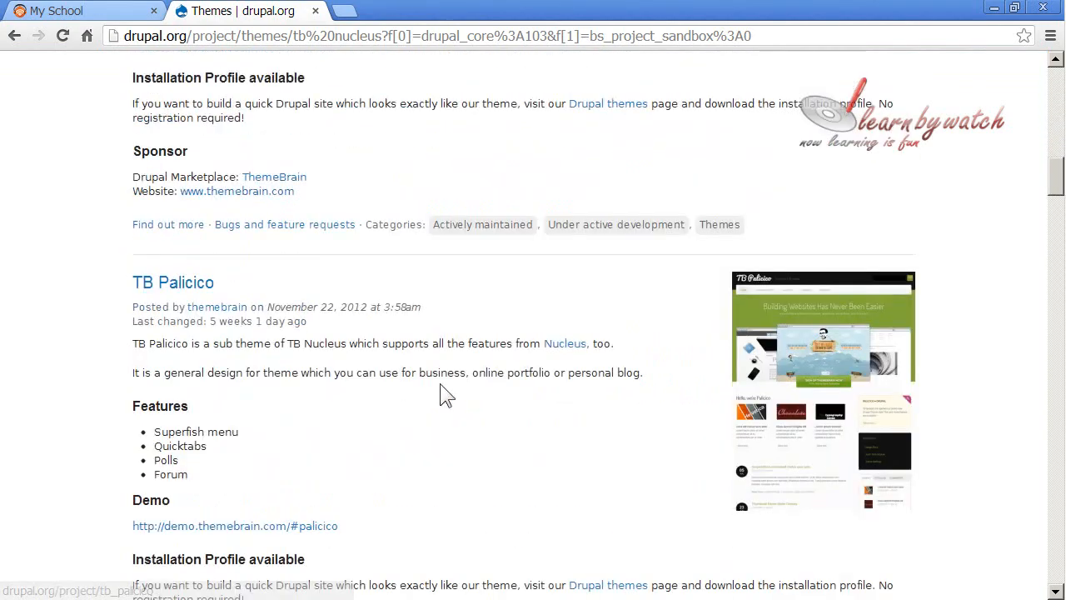
scroll(716, 274, "up", 10)
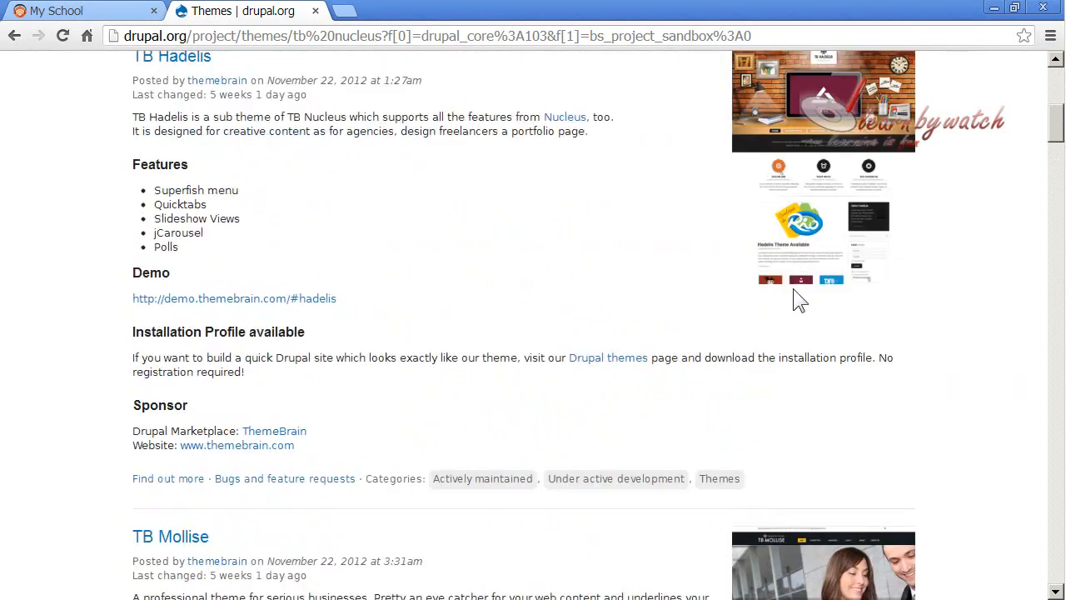
scroll(825, 243, "down", 5)
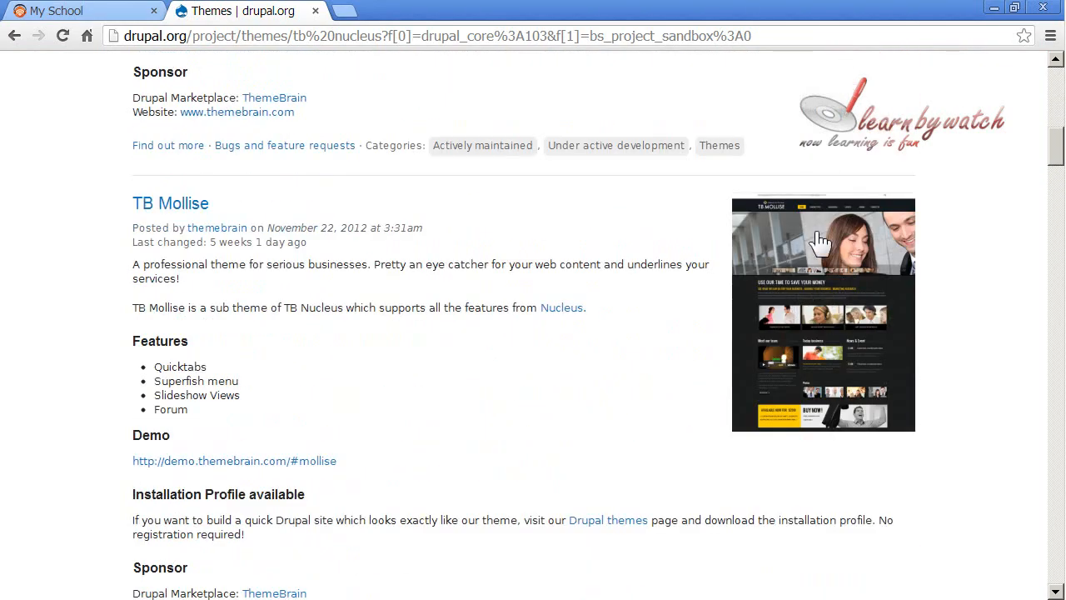
scroll(857, 375, "down", 5)
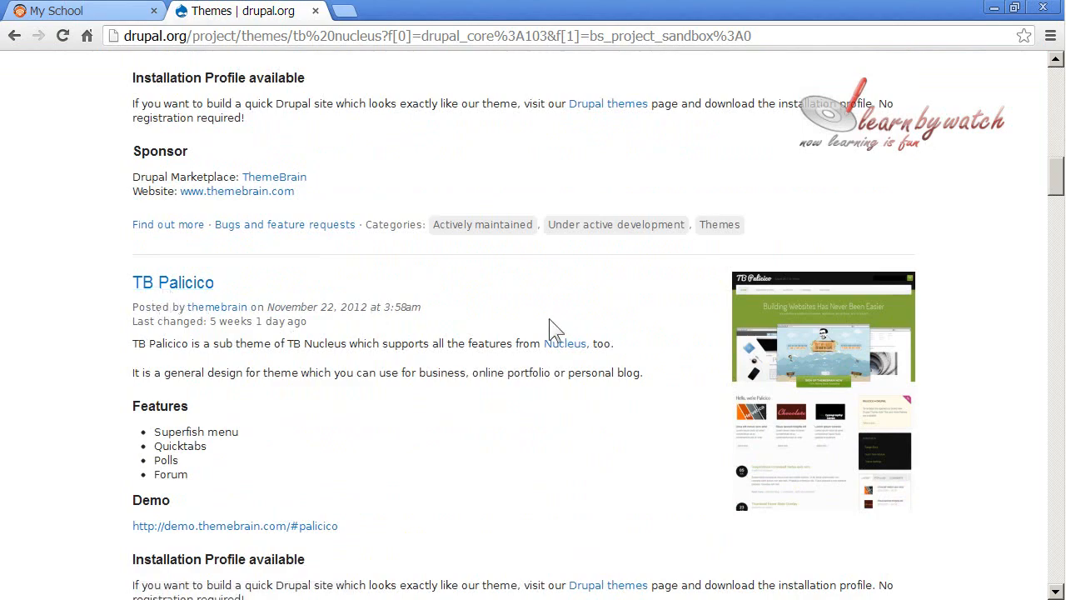
scroll(878, 393, "down", 4)
scroll(872, 384, "down", 2)
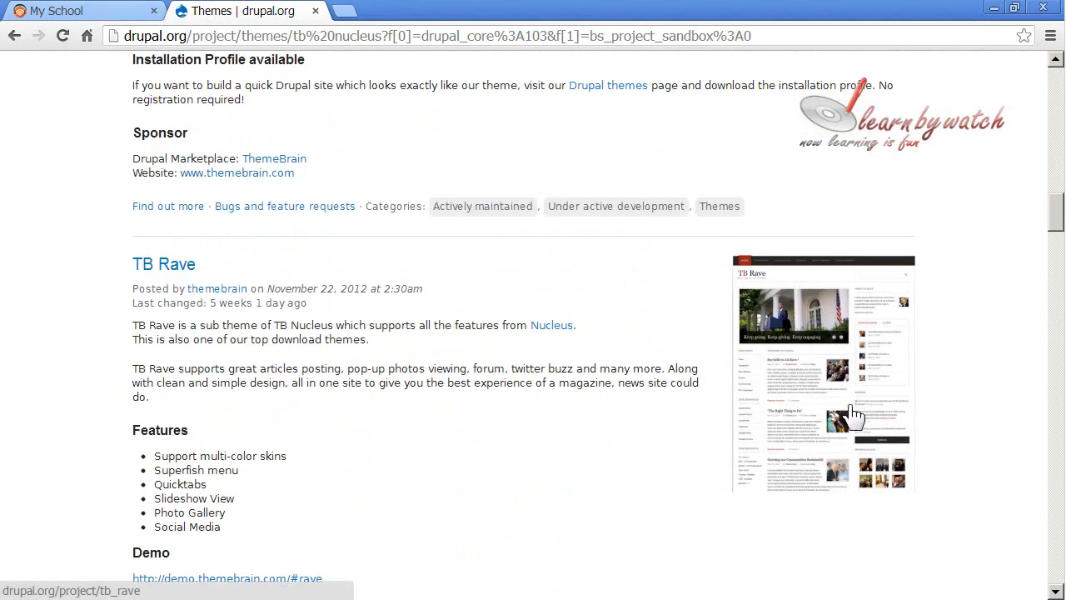
right_click(157, 268)
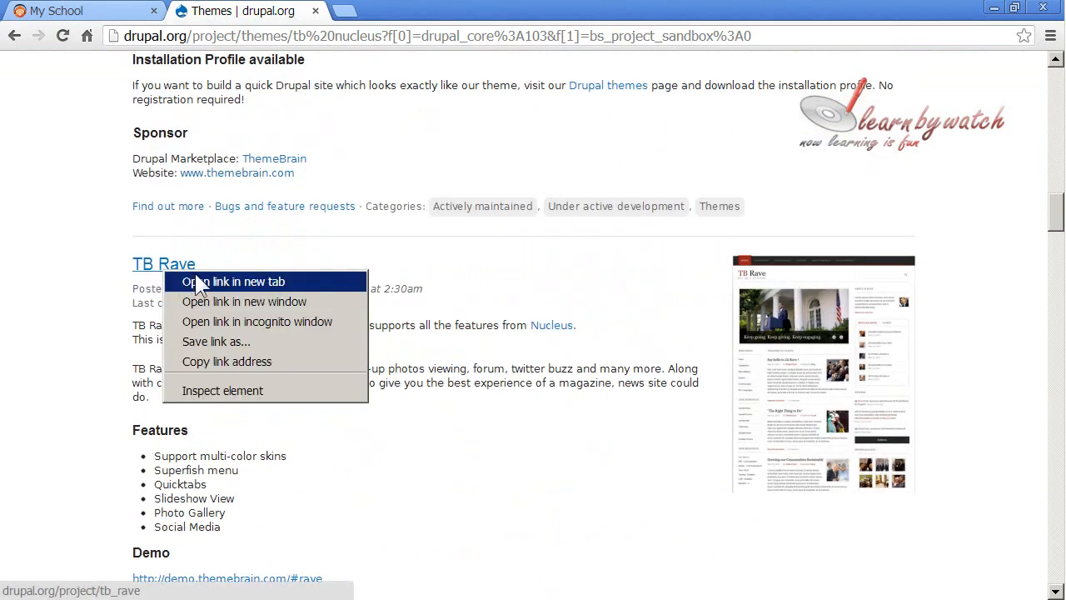
left_click(199, 282)
Look through the remaining tb nucleus search results, including the TB Neris and TB Methys entries
scroll(423, 305, "down", 1)
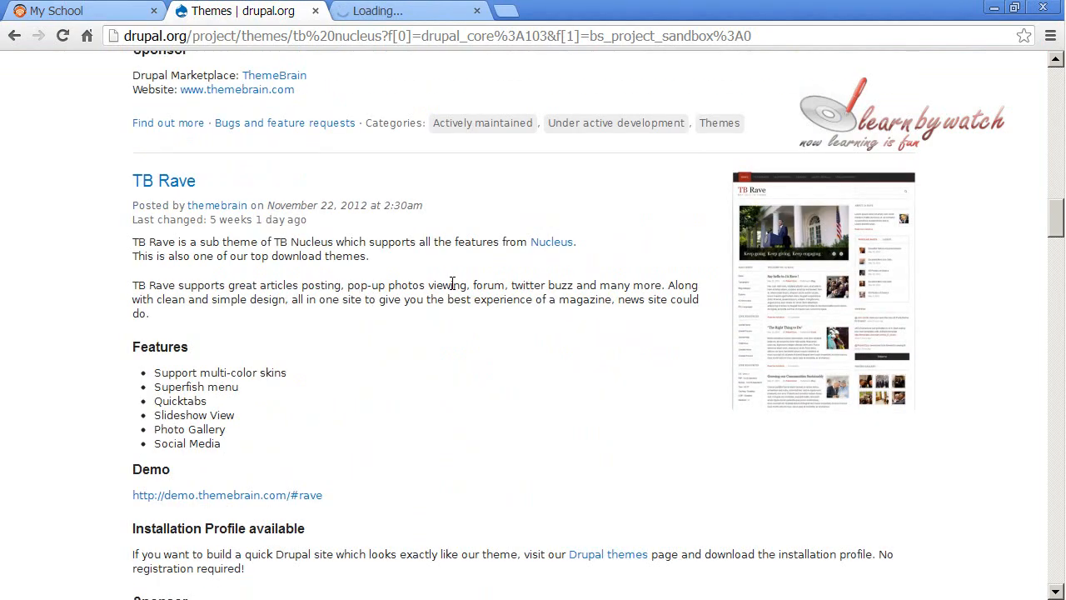
scroll(452, 283, "down", 6)
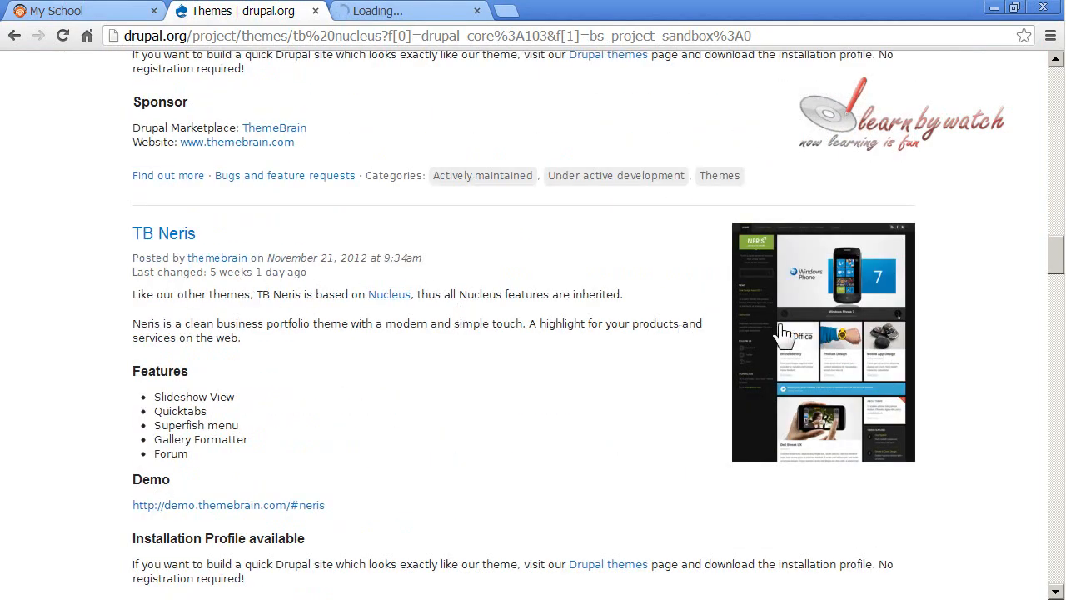
scroll(475, 364, "down", 3)
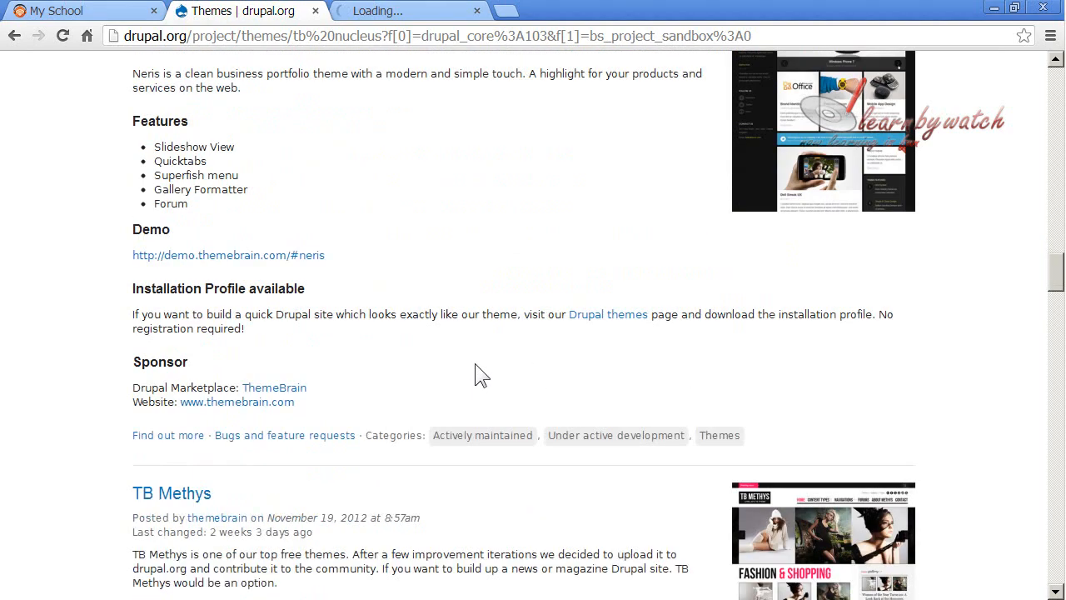
scroll(475, 363, "down", 3)
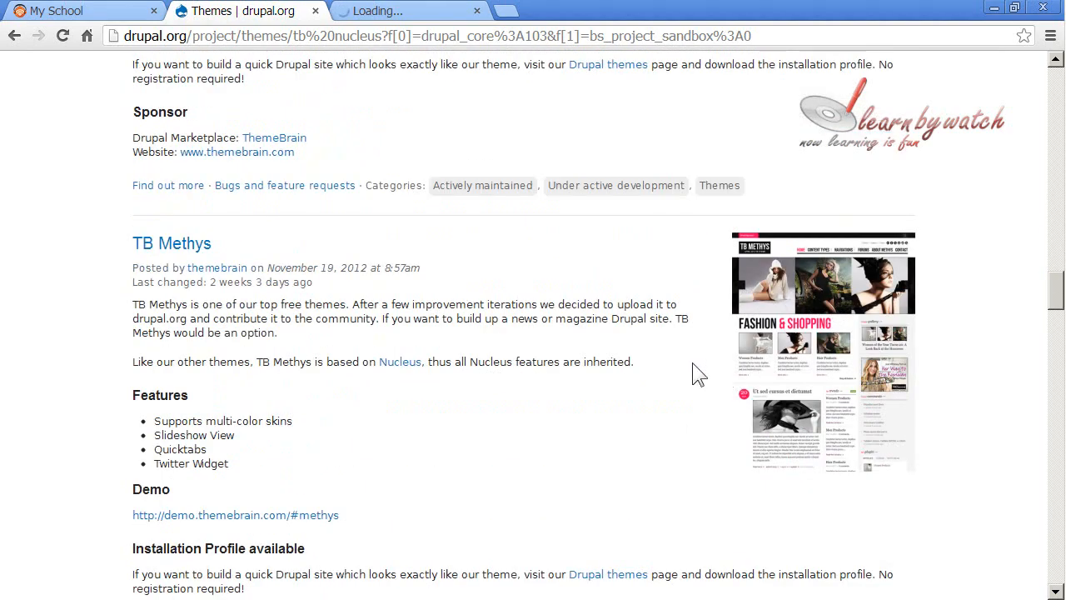
scroll(799, 291, "down", 1)
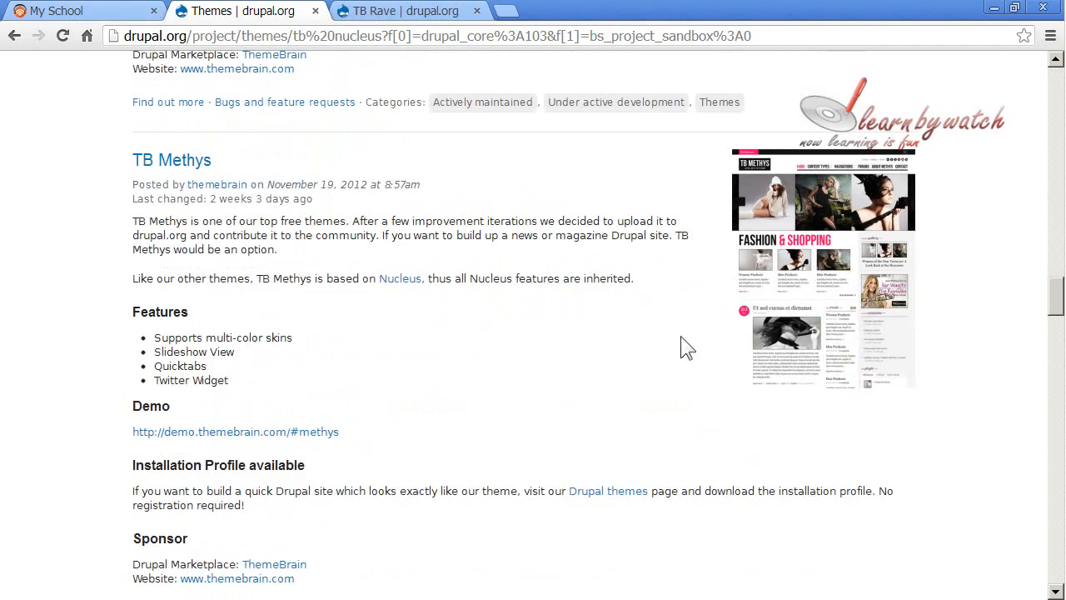
scroll(680, 347, "down", 6)
Return to the TB Hadelis entry and highlight its statement about being a sub theme of TB Nucleus
scroll(431, 417, "up", 20)
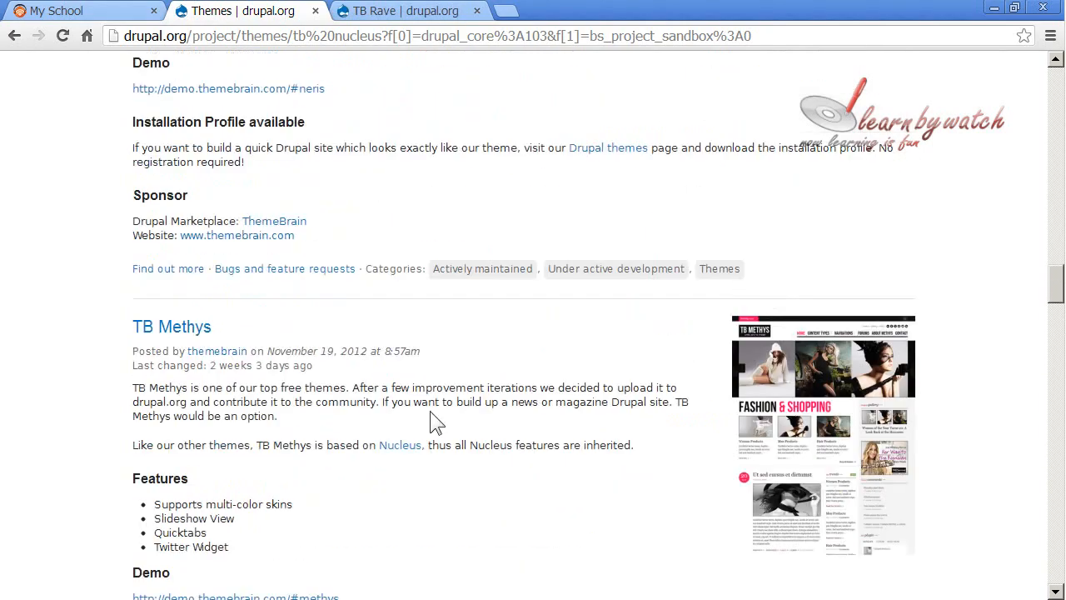
scroll(383, 408, "up", 1)
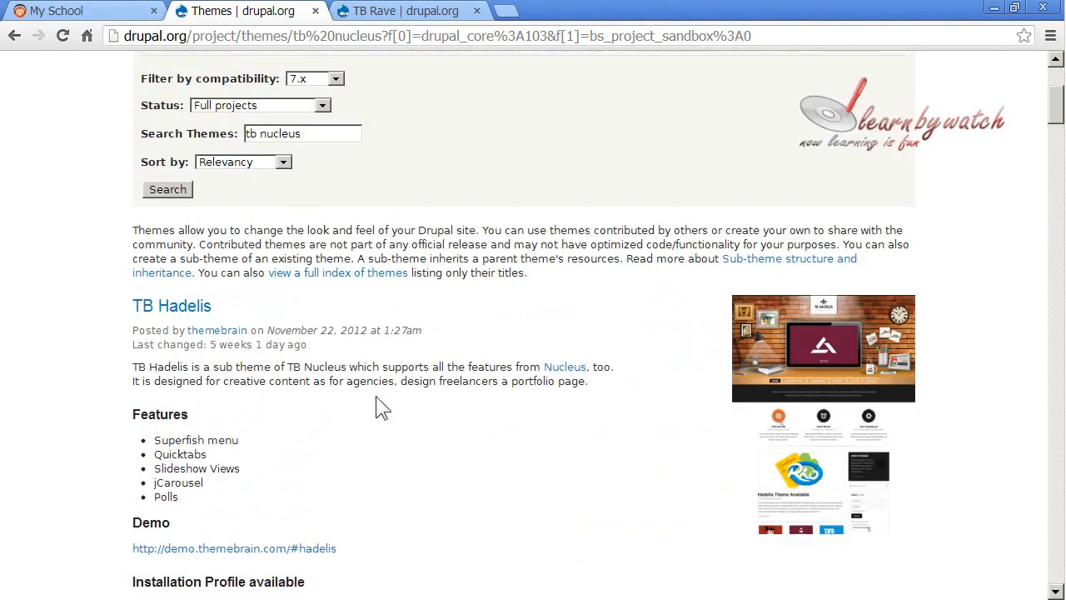
scroll(383, 408, "down", 1)
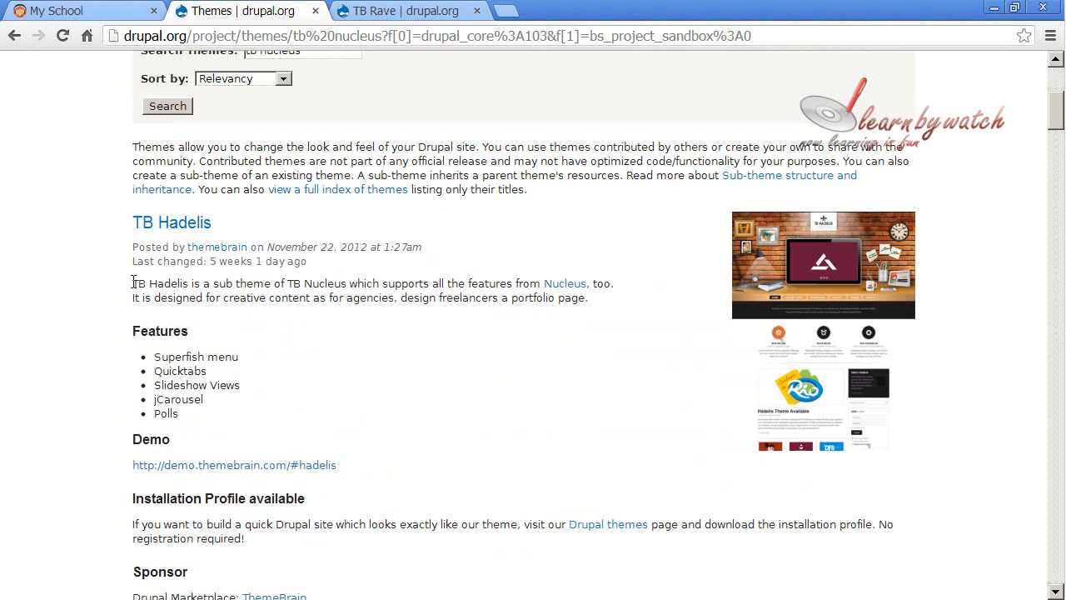
left_click_drag(133, 282, 272, 283)
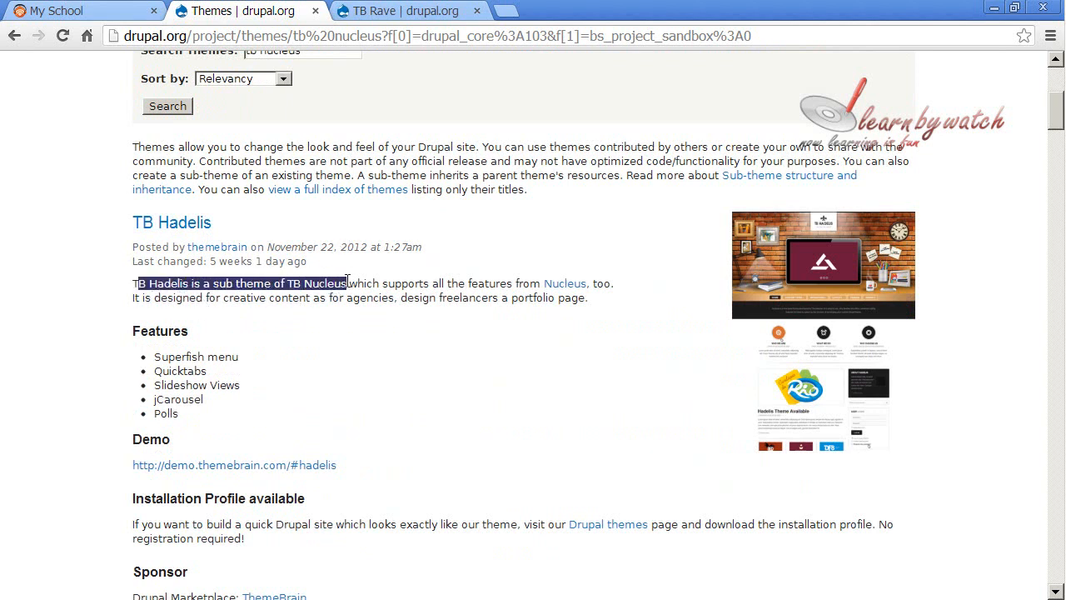
left_click(368, 297)
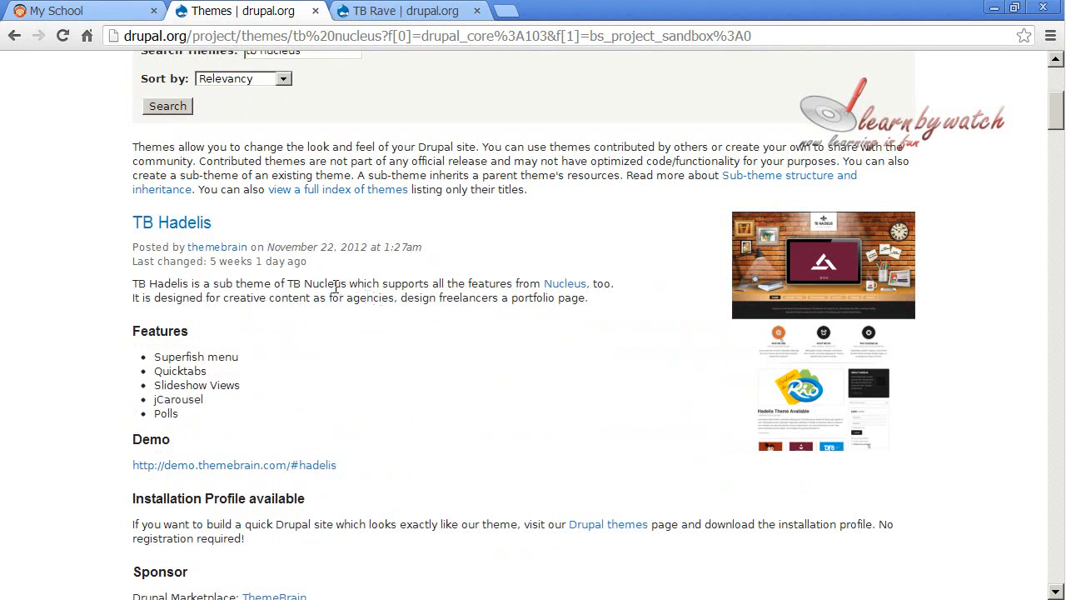
Read the TB Mollise description, highlighting its professional business purpose and its TB Nucleus sub-theme statement
scroll(356, 321, "down", 6)
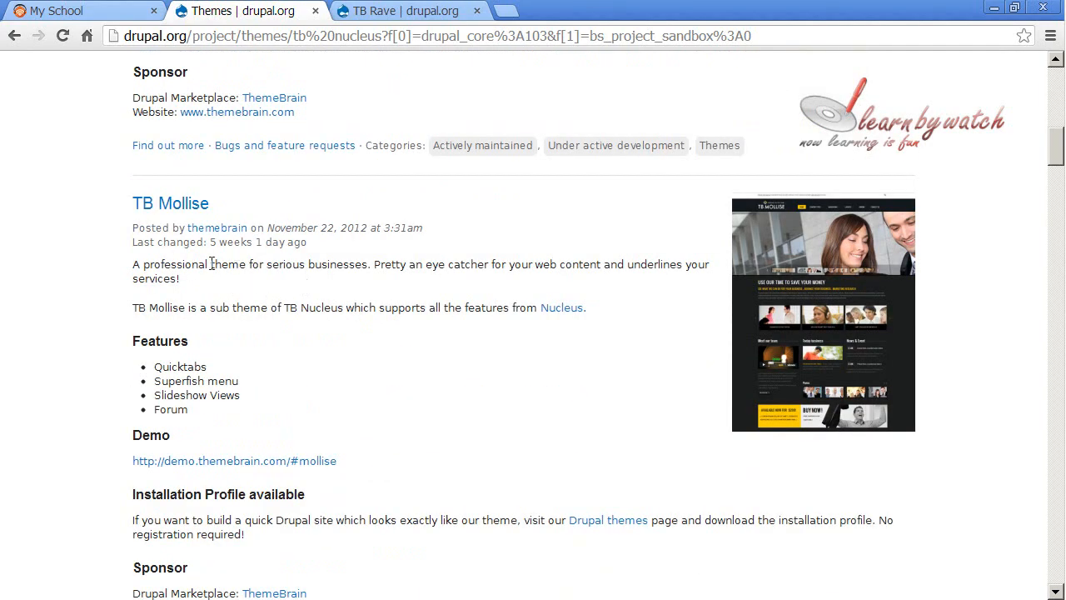
left_click_drag(225, 265, 566, 265)
left_click(608, 271)
left_click_drag(138, 309, 447, 310)
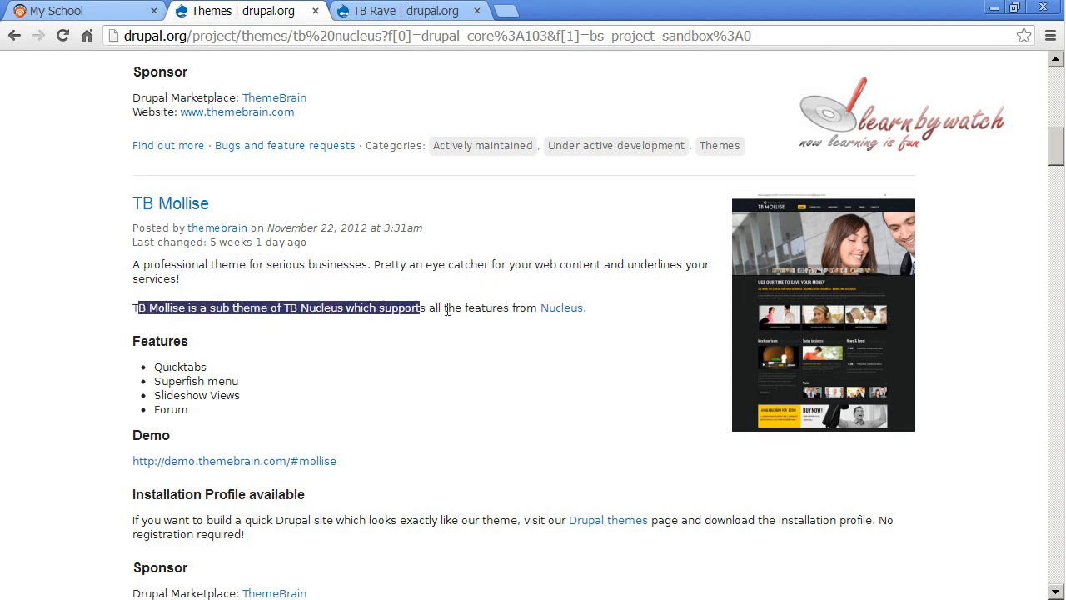
left_click(447, 309)
Read the TB Palicico description, highlighting its sub-theme statement and the TB Nucleus name
scroll(432, 354, "down", 6)
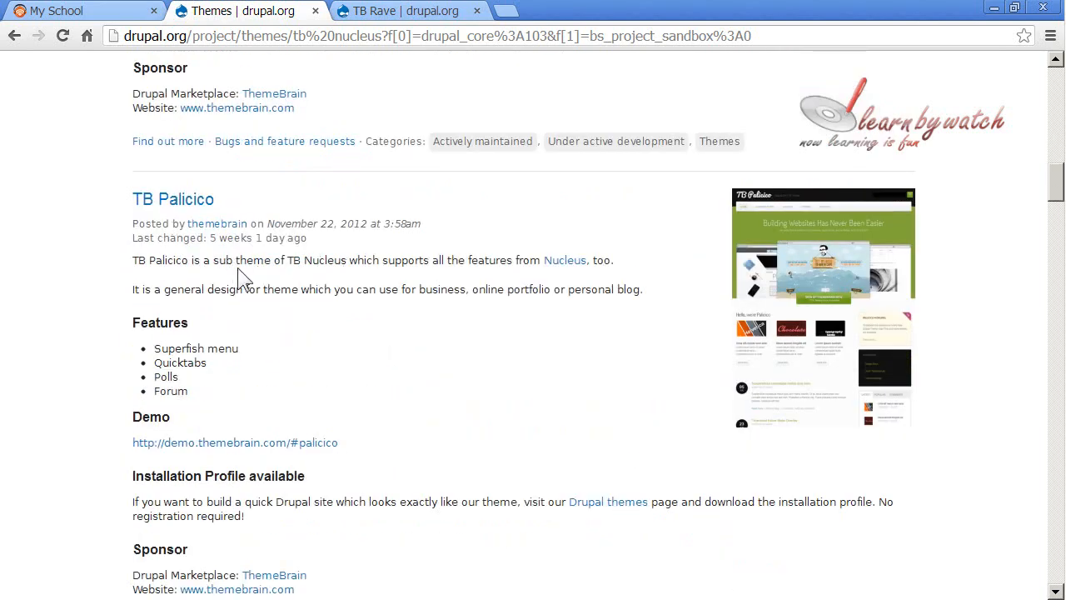
left_click_drag(156, 261, 378, 263)
left_click(430, 268)
left_click_drag(287, 263, 334, 261)
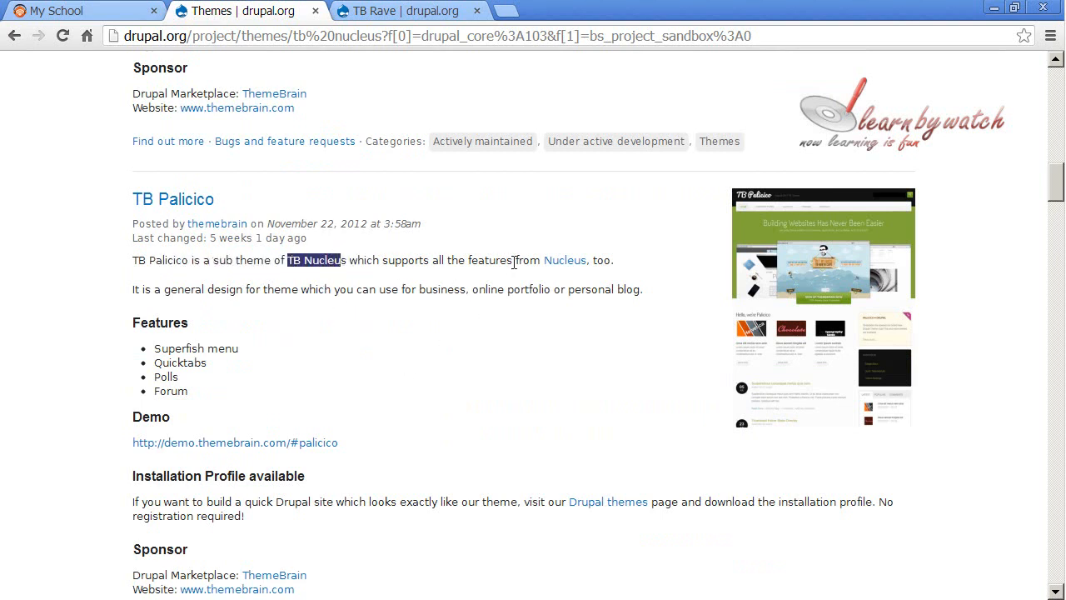
left_click(406, 283)
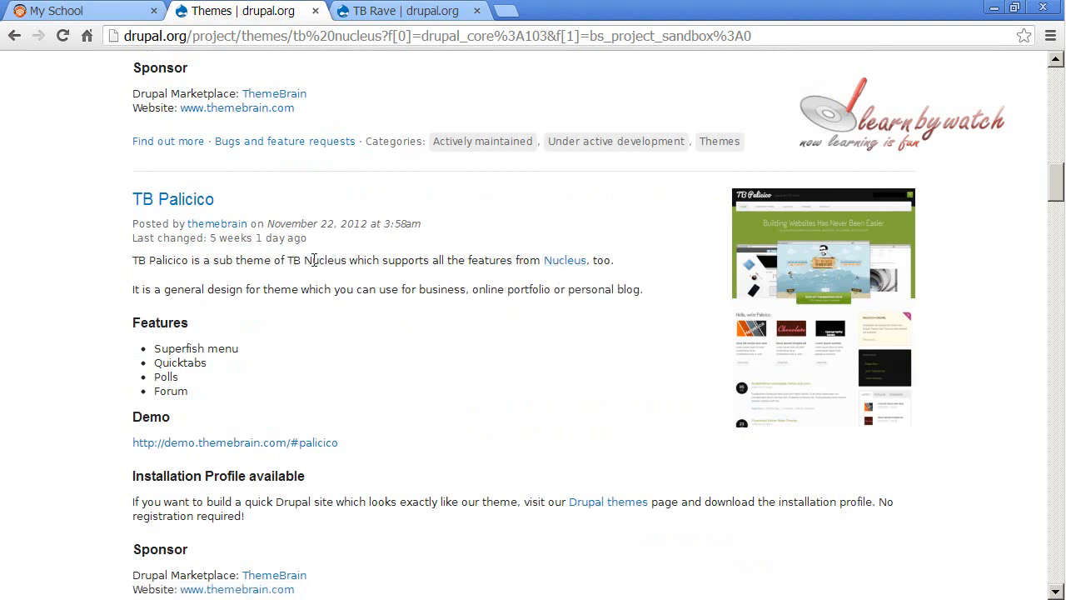
Open the Nucleus base theme's project page from the TB Palicico entry in a new tab and examine its features and downloads
right_click(564, 264)
left_click(591, 274)
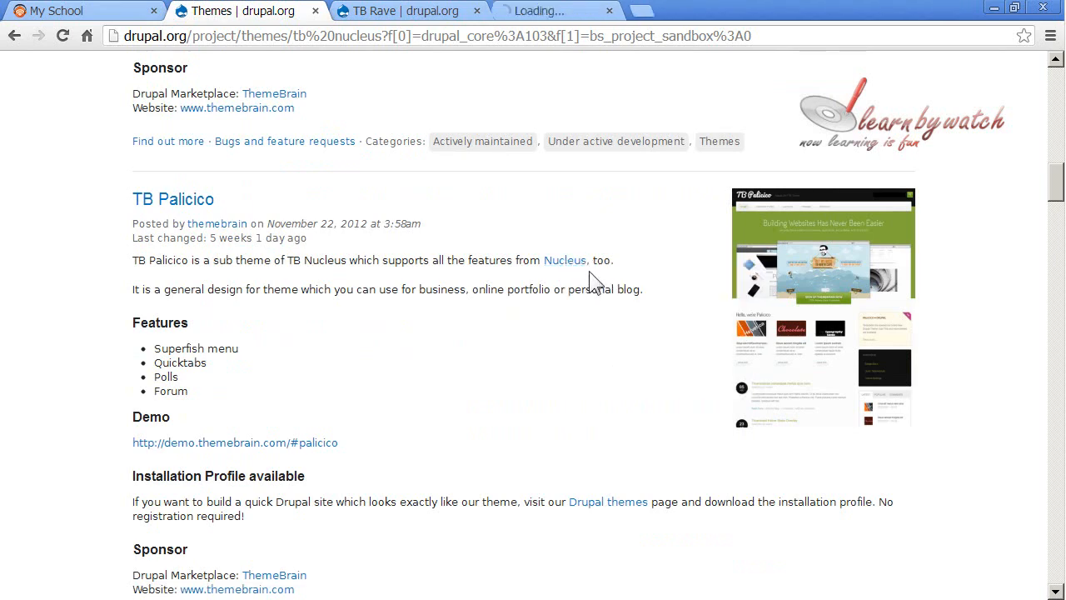
left_click(539, 21)
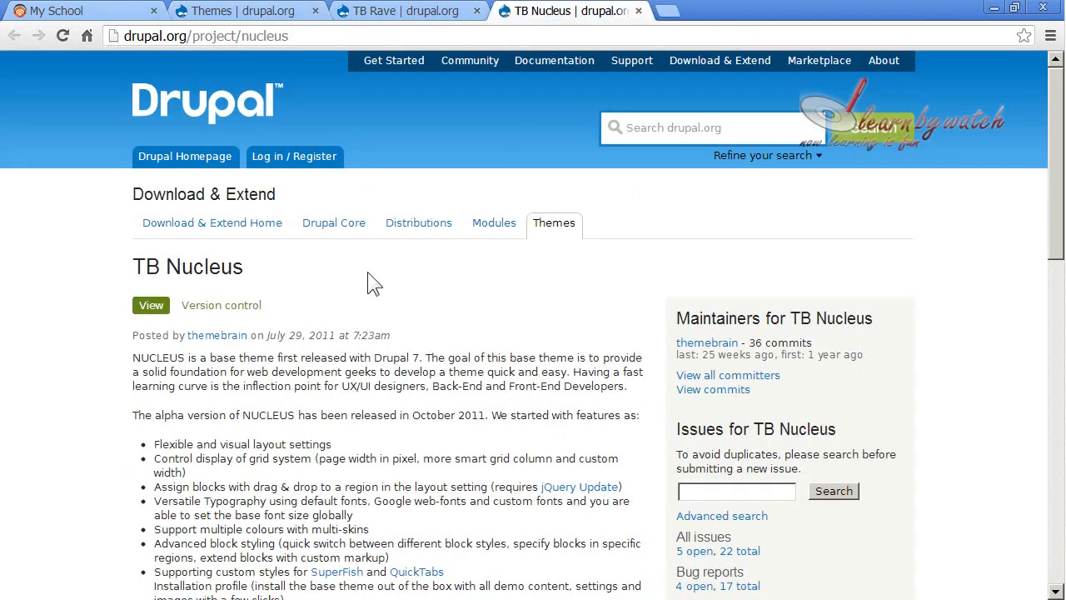
scroll(367, 271, "down", 2)
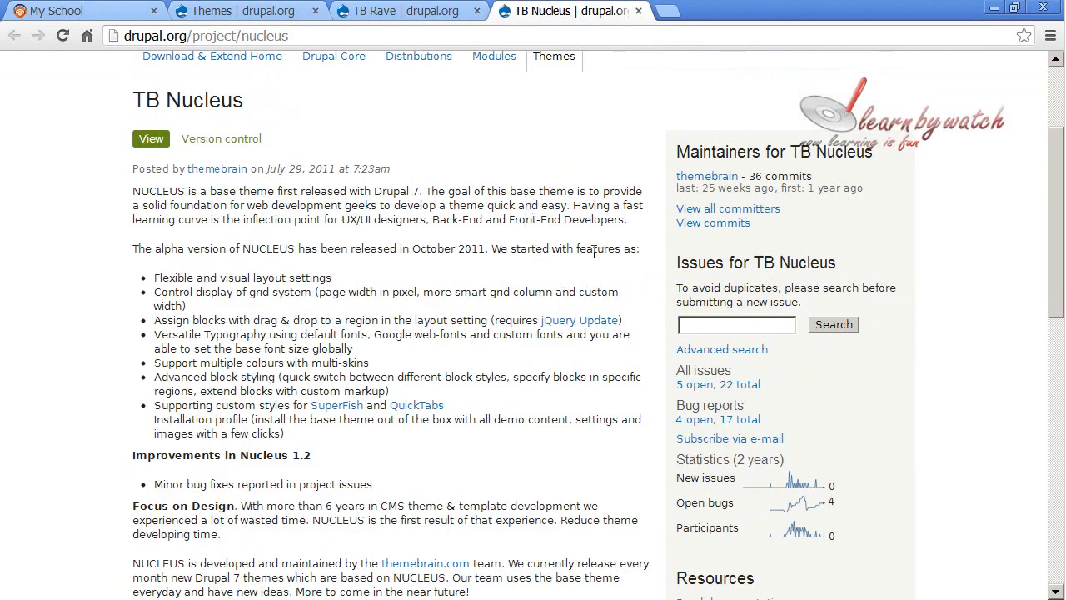
scroll(452, 238, "down", 7)
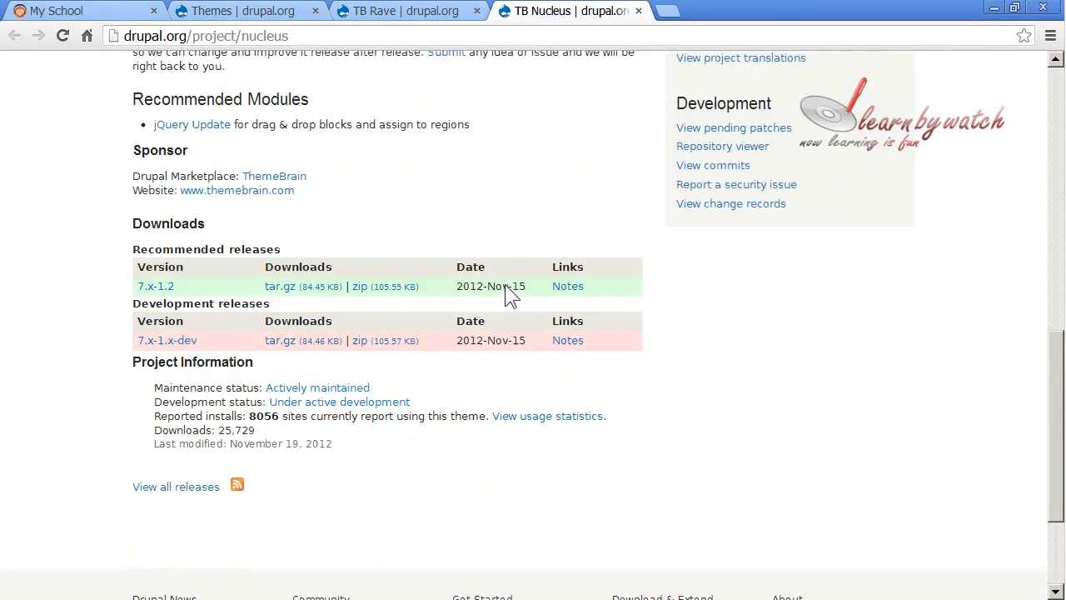
scroll(507, 295, "up", 5)
Switch to the TB Rave project page and read its description, features, resources and releases
left_click(391, 11)
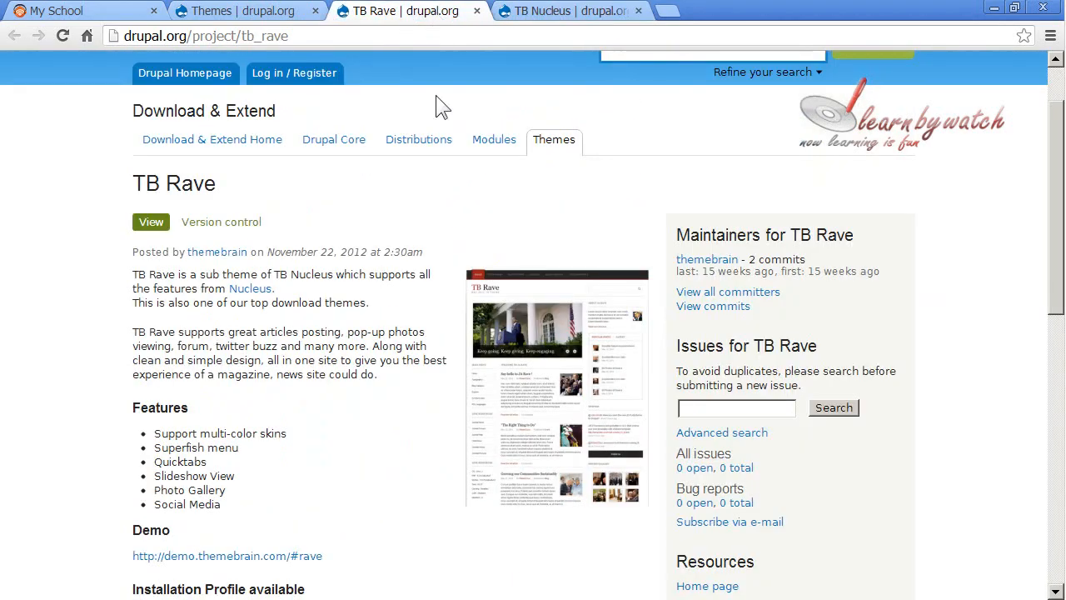
scroll(331, 248, "down", 1)
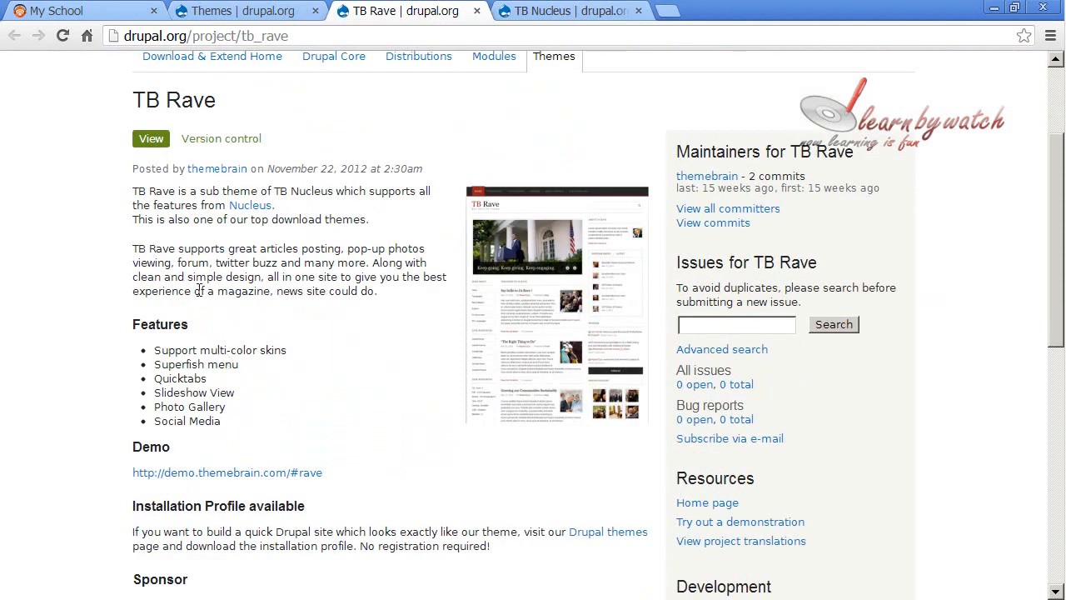
left_click_drag(186, 211, 278, 208)
left_click(325, 215)
scroll(571, 362, "down", 1)
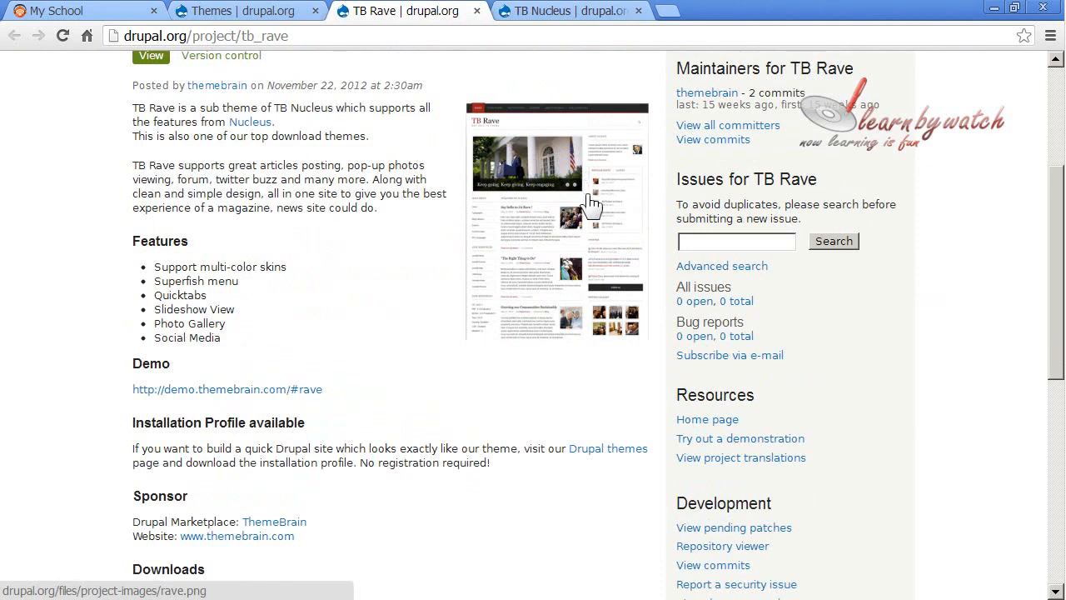
scroll(515, 313, "down", 1)
scroll(591, 338, "down", 1)
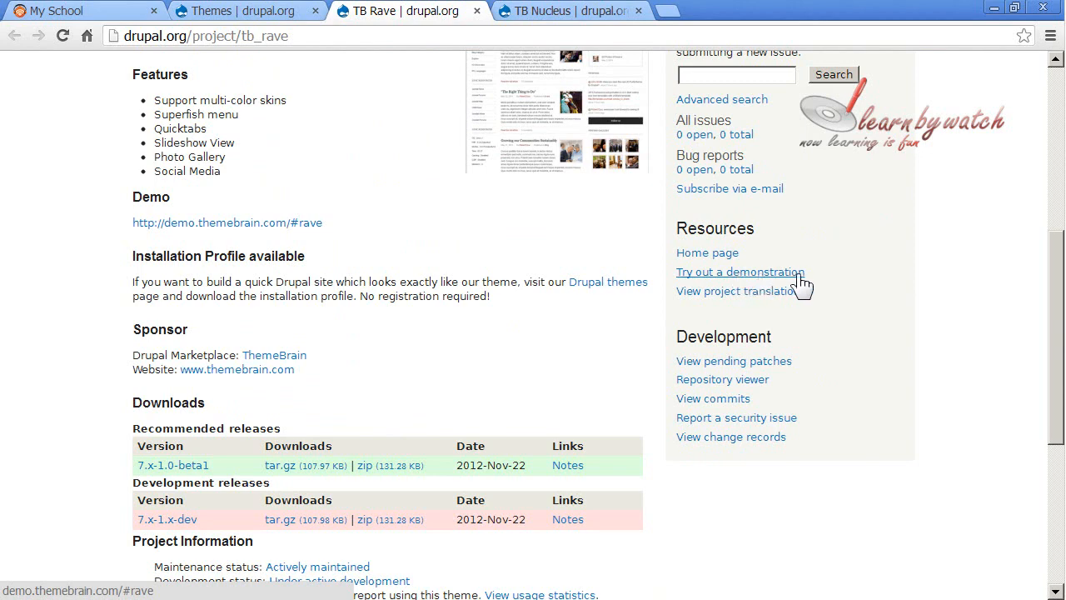
Try out the TB Rave demonstration and examine the demo homepage's slideshow, menus, polls and photo gallery
left_click(763, 272)
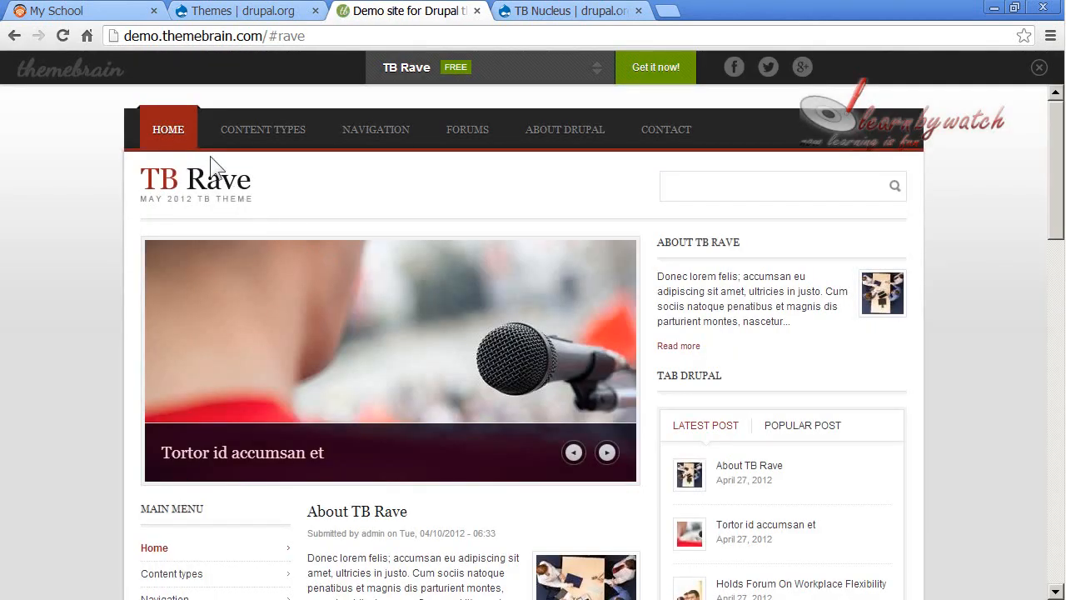
scroll(369, 329, "down", 20)
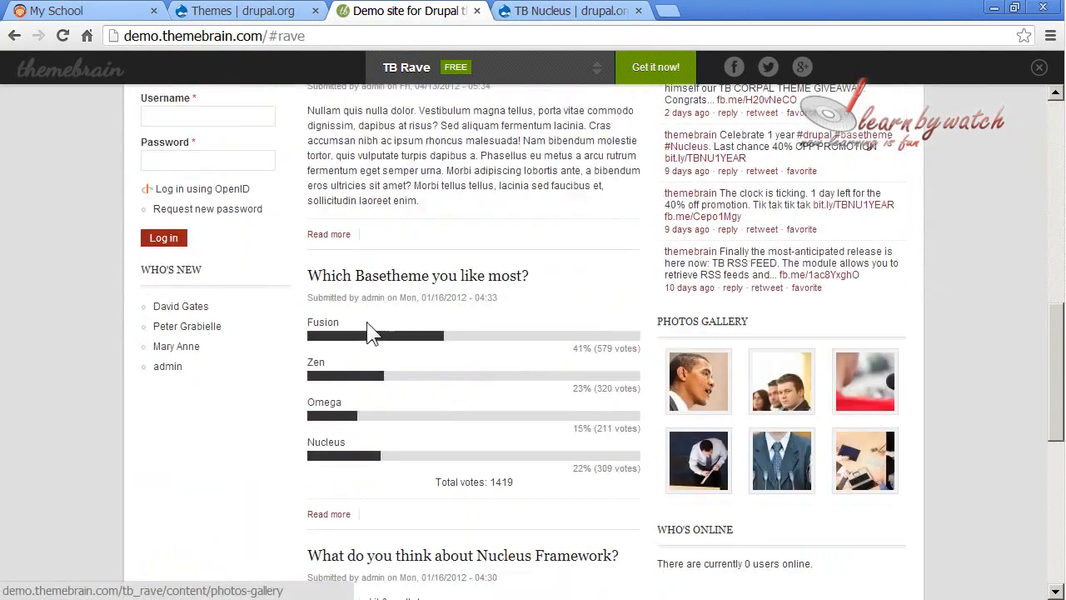
scroll(374, 336, "up", 15)
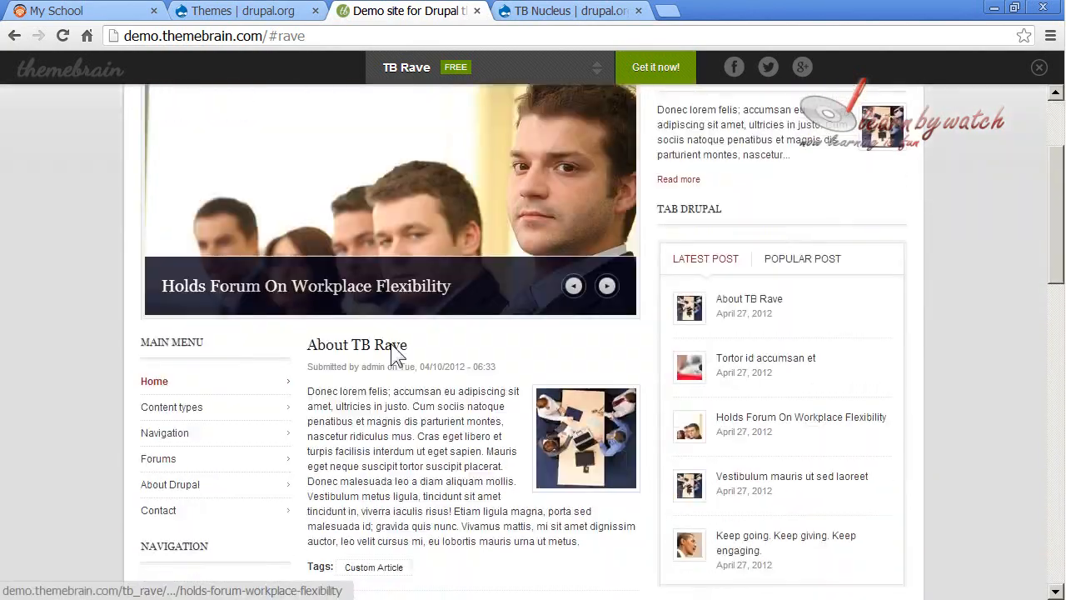
scroll(257, 357, "down", 6)
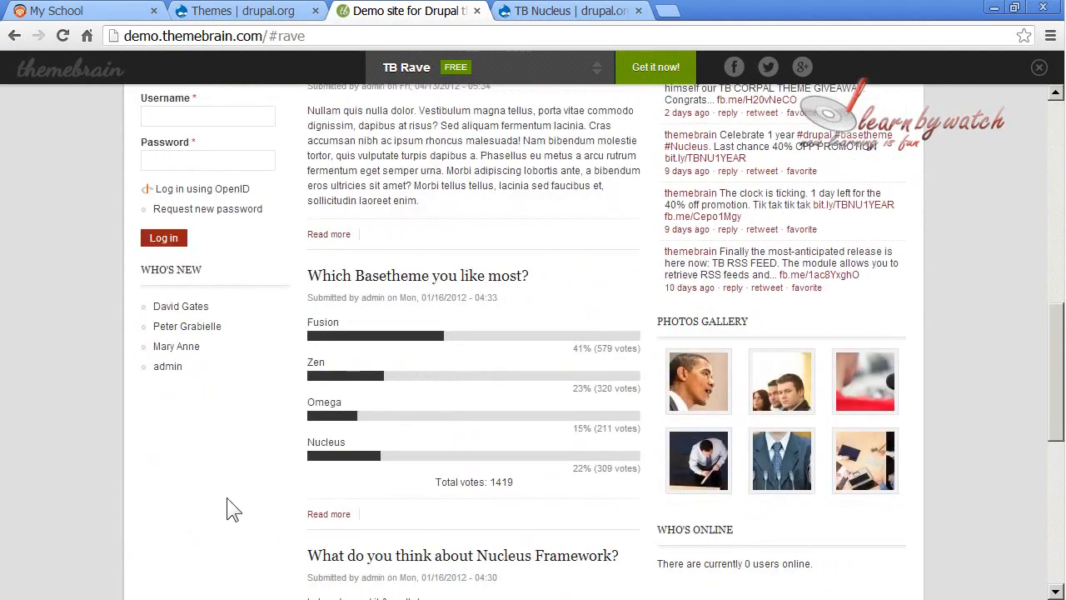
scroll(219, 489, "up", 4)
scroll(219, 489, "up", 5)
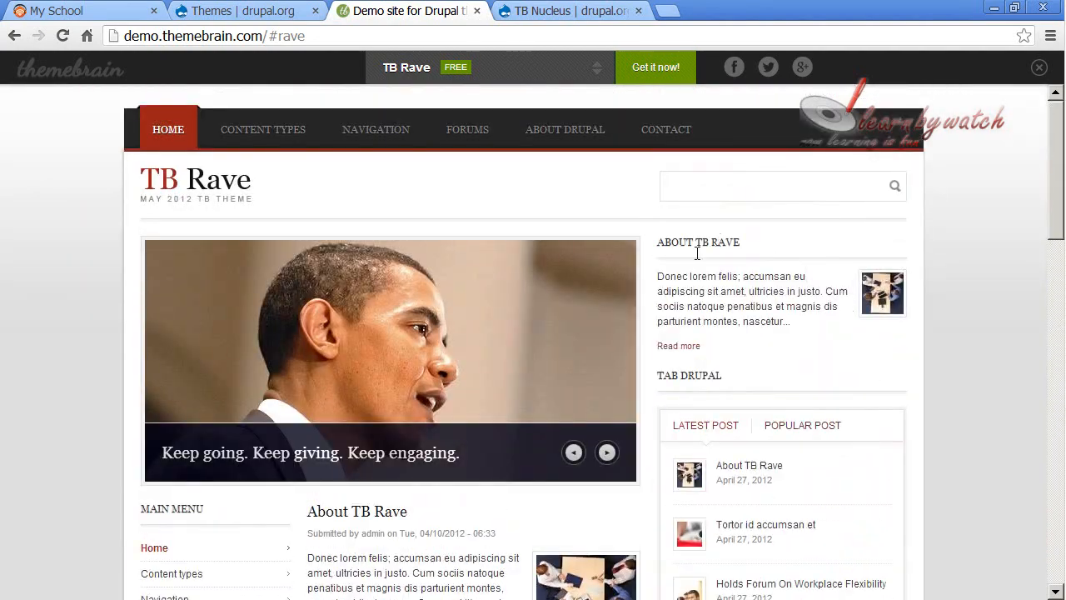
Examine the TB Rave demo homepage, its navigation submenus and the Themebrain gallery of available themes
scroll(708, 350, "down", 4)
scroll(799, 486, "up", 3)
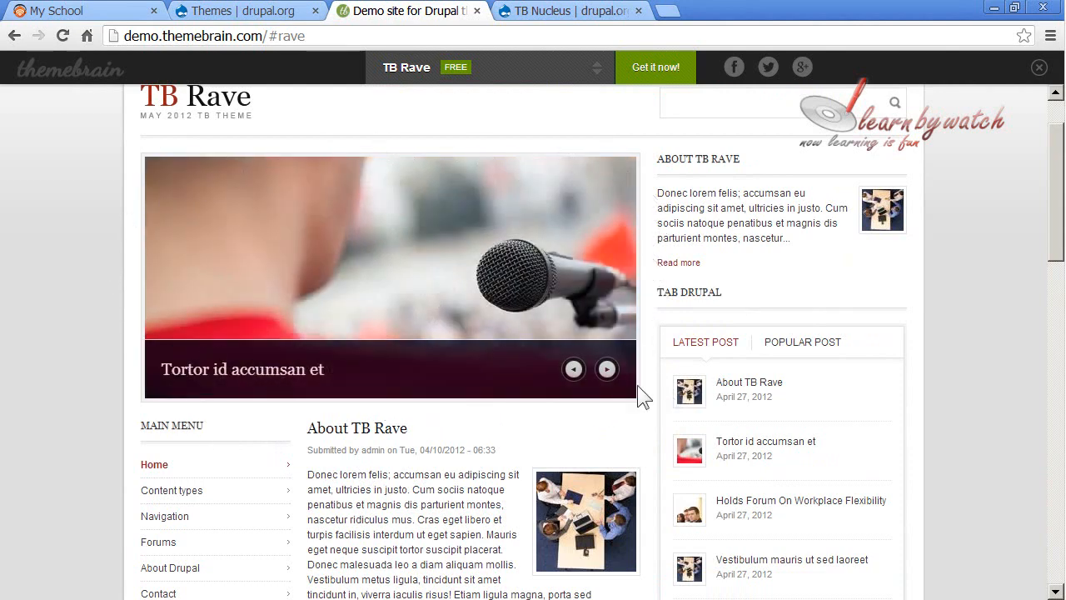
scroll(638, 400, "up", 1)
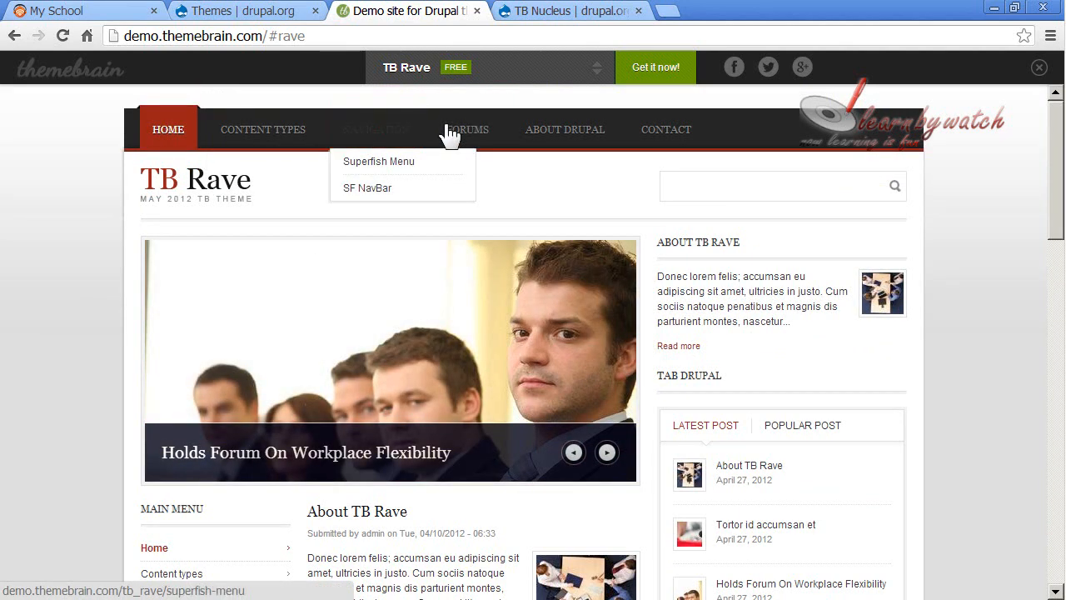
mouse_move(249, 143)
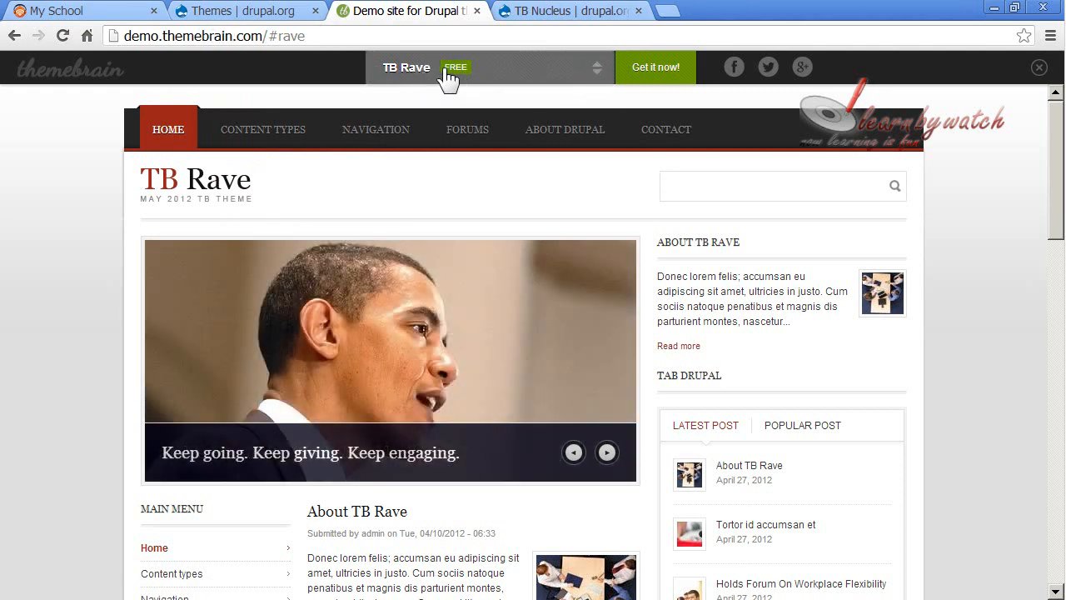
left_click(596, 75)
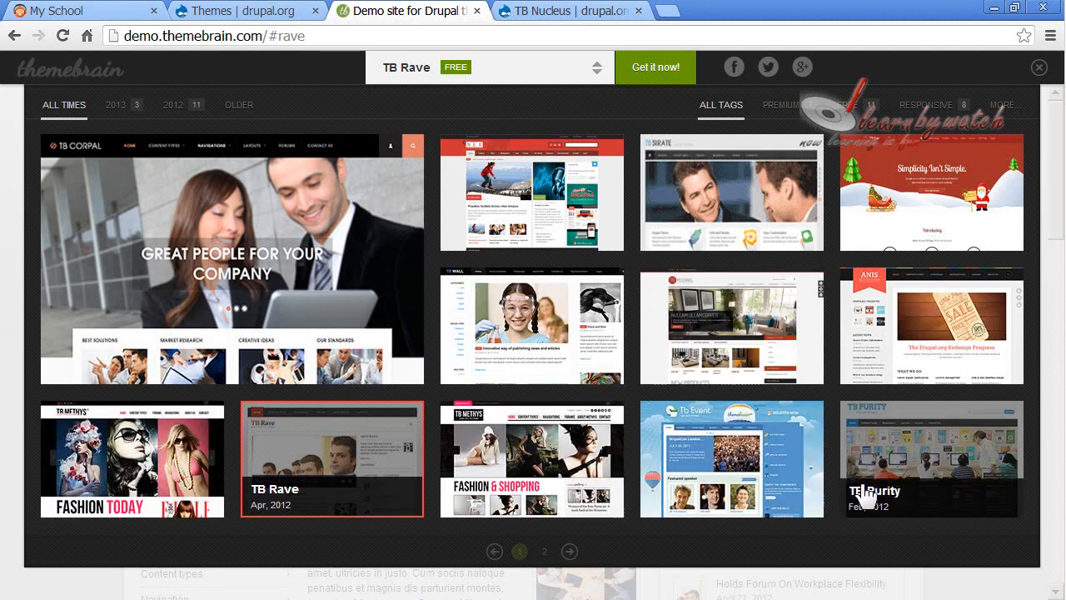
left_click(595, 77)
scroll(487, 282, "down", 3)
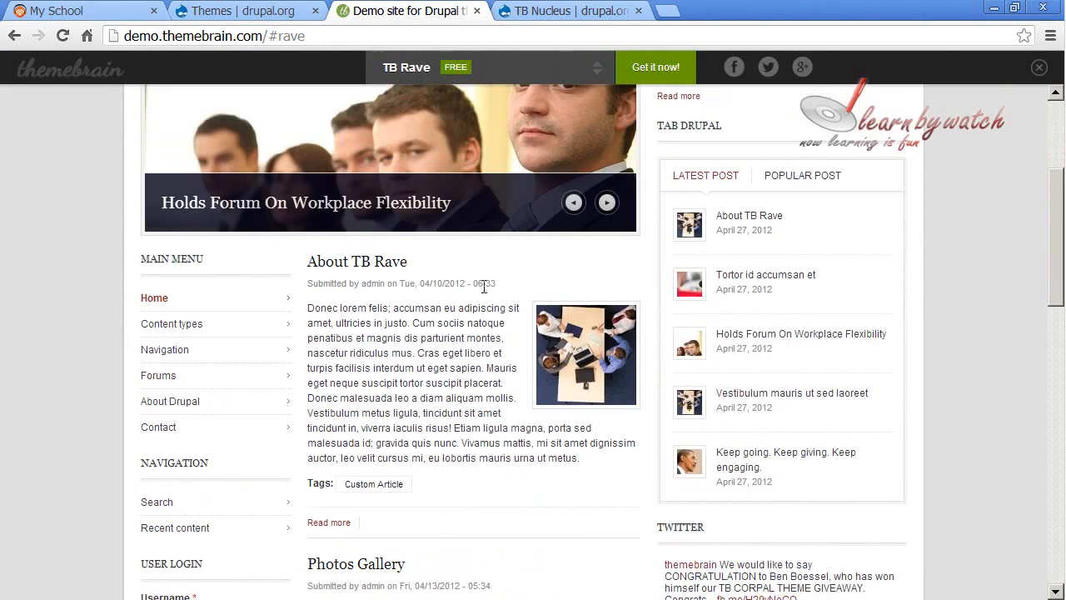
scroll(484, 286, "down", 3)
scroll(483, 309, "up", 6)
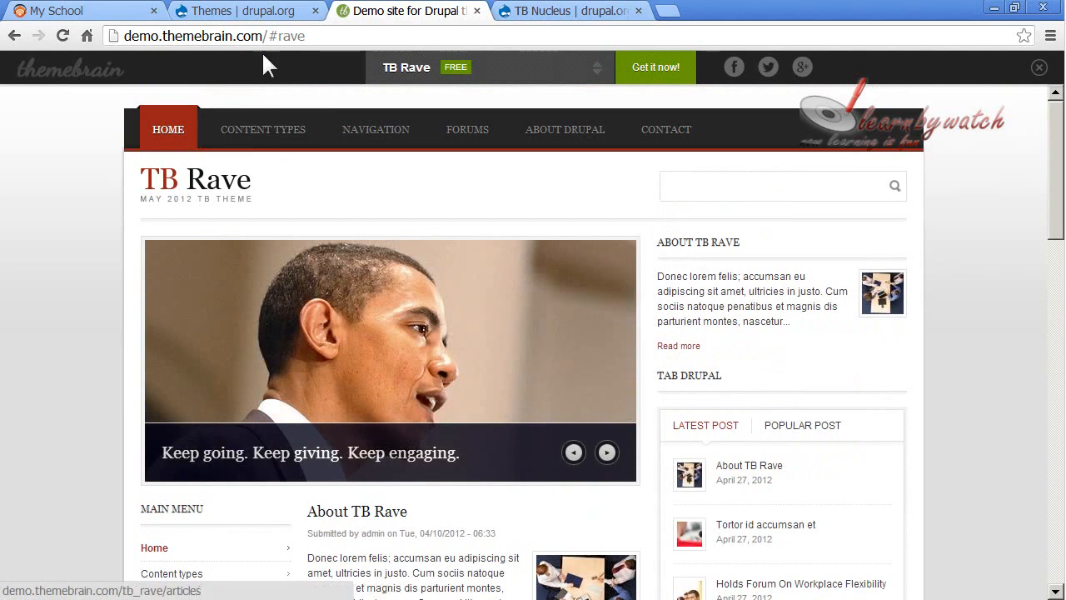
Return to the TB Rave project page, download the 7.x-1.0-beta1 tar.gz release and fully extract it on the desktop
left_click(14, 35)
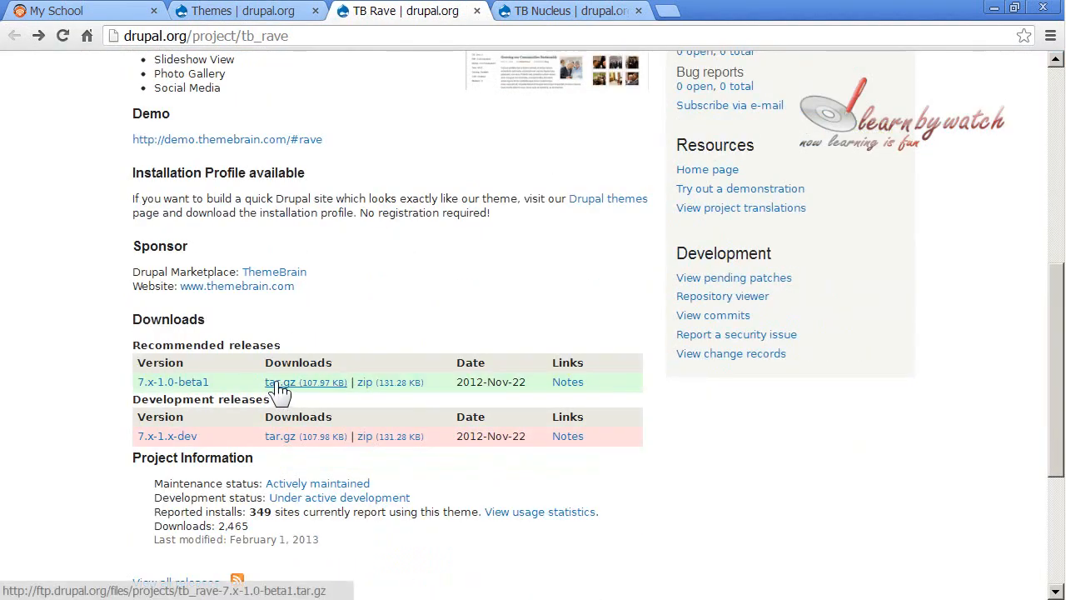
left_click(308, 387)
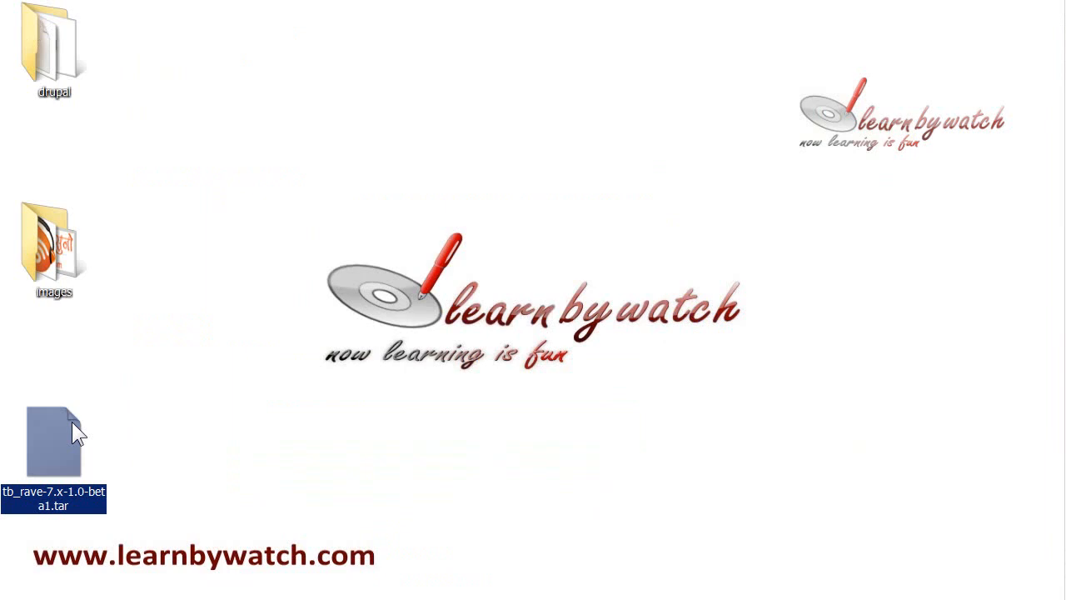
right_click(71, 422)
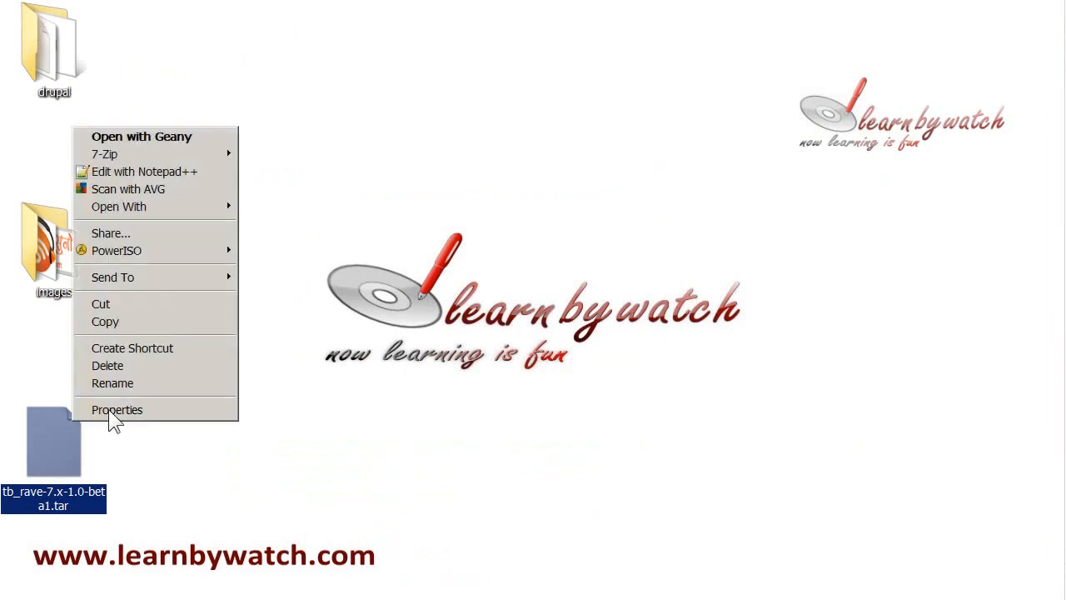
mouse_move(208, 154)
left_click(320, 191)
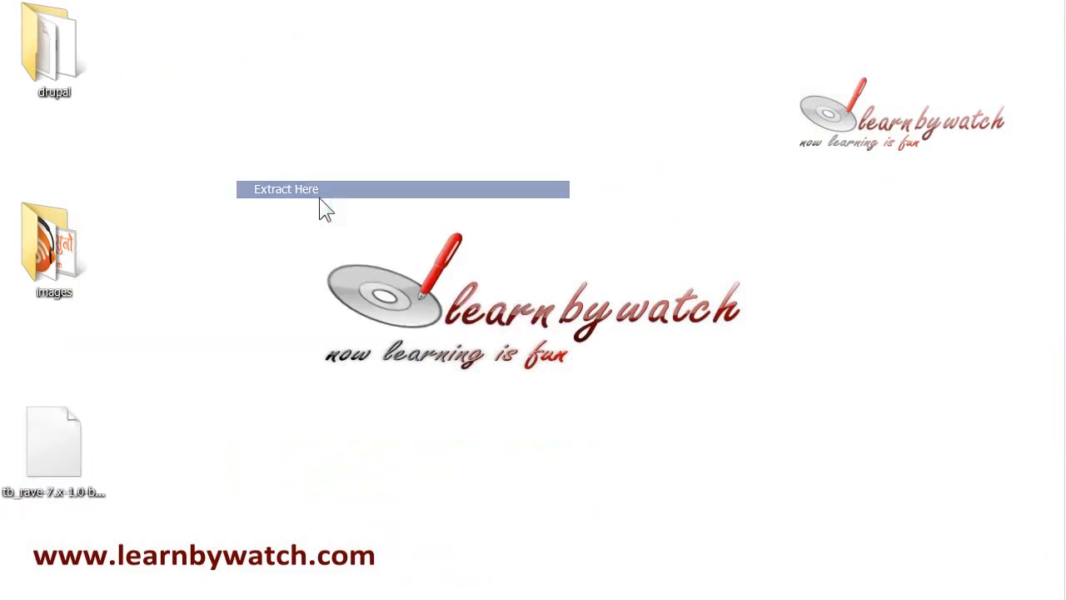
right_click(177, 65)
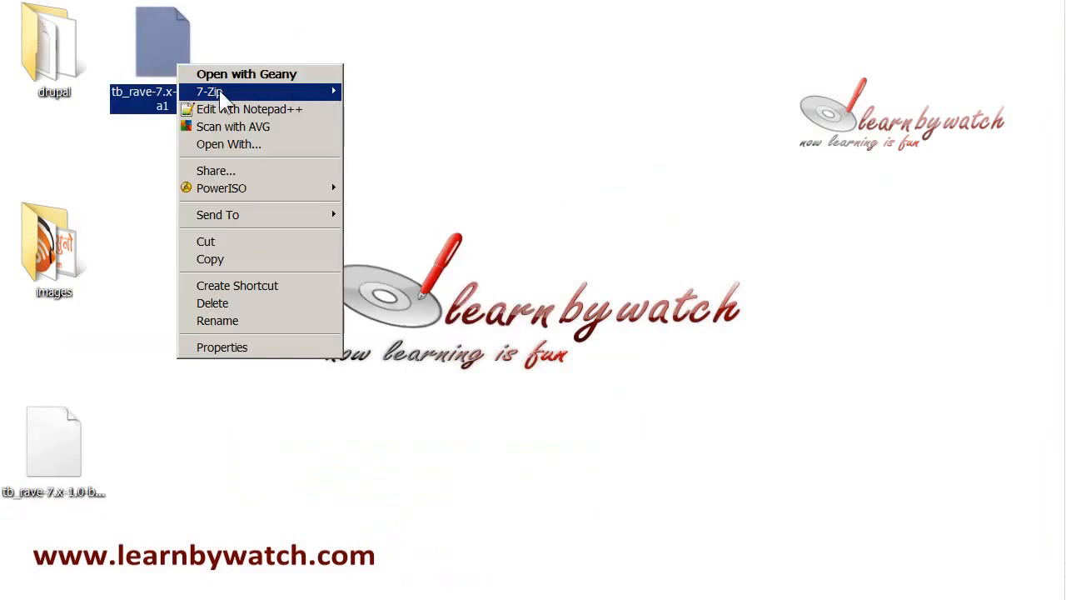
mouse_move(214, 91)
left_click(414, 127)
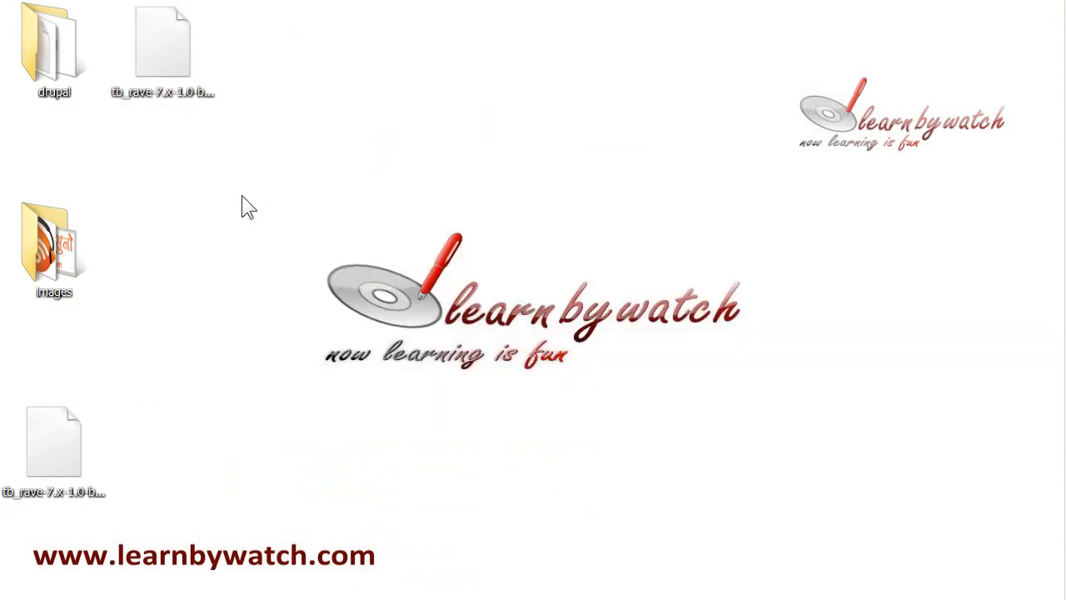
Move the extracted tb_rave folder from the desktop into the site's xampp\htdocs\first\sites\all\themes folder
left_click(163, 241)
right_click(137, 259)
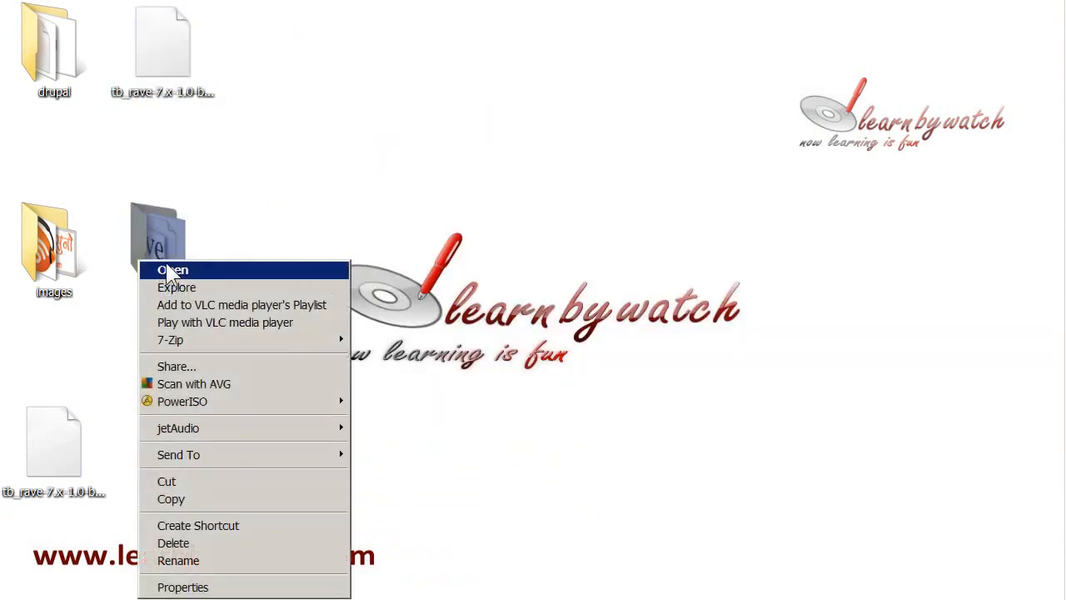
left_click(179, 483)
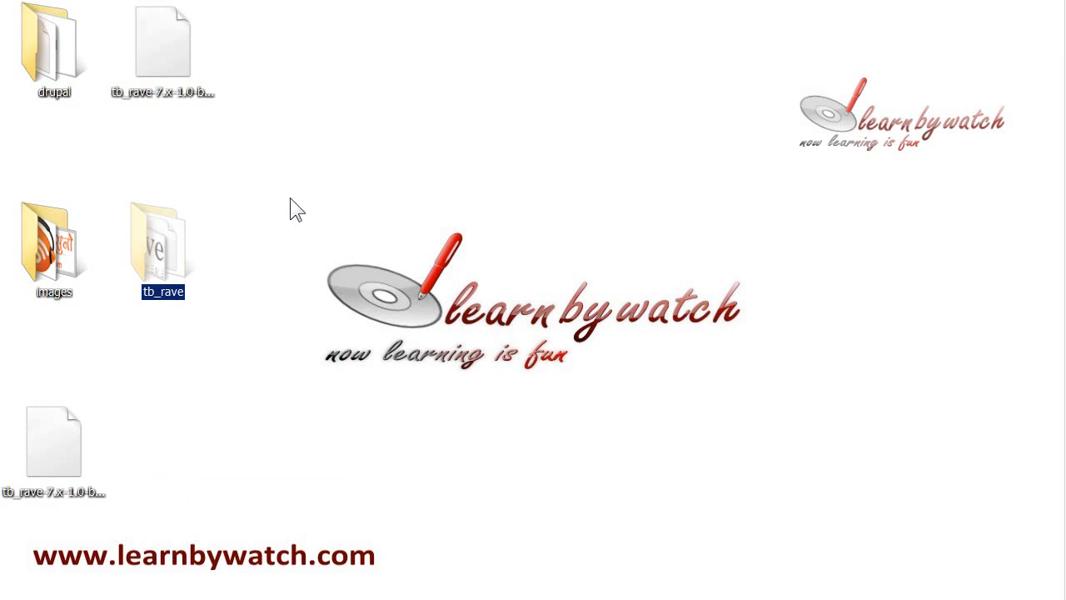
key("alt+Tab")
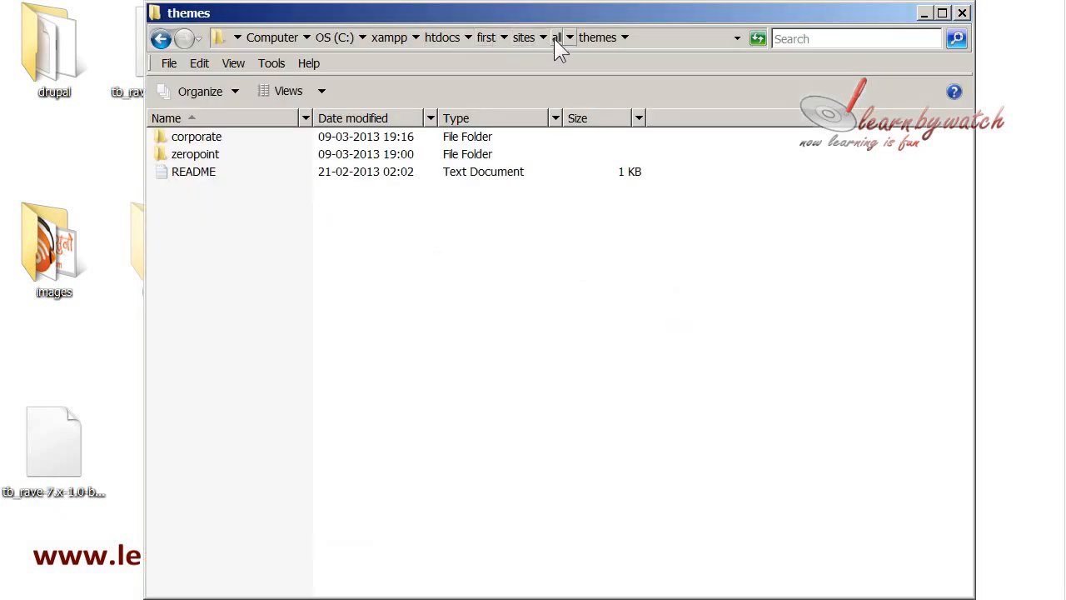
right_click(311, 234)
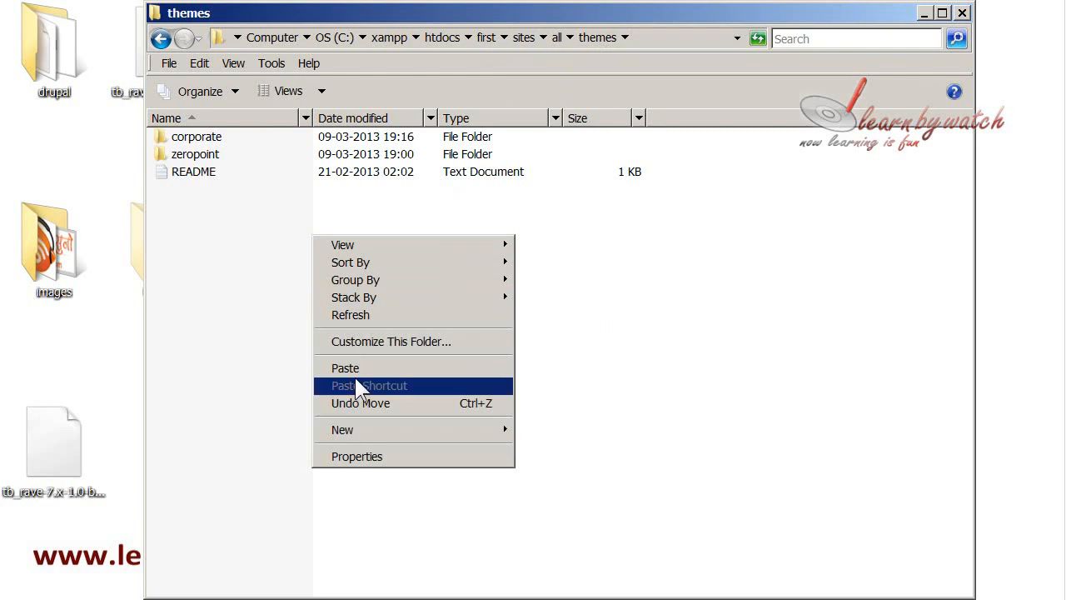
left_click(357, 368)
left_click(369, 319)
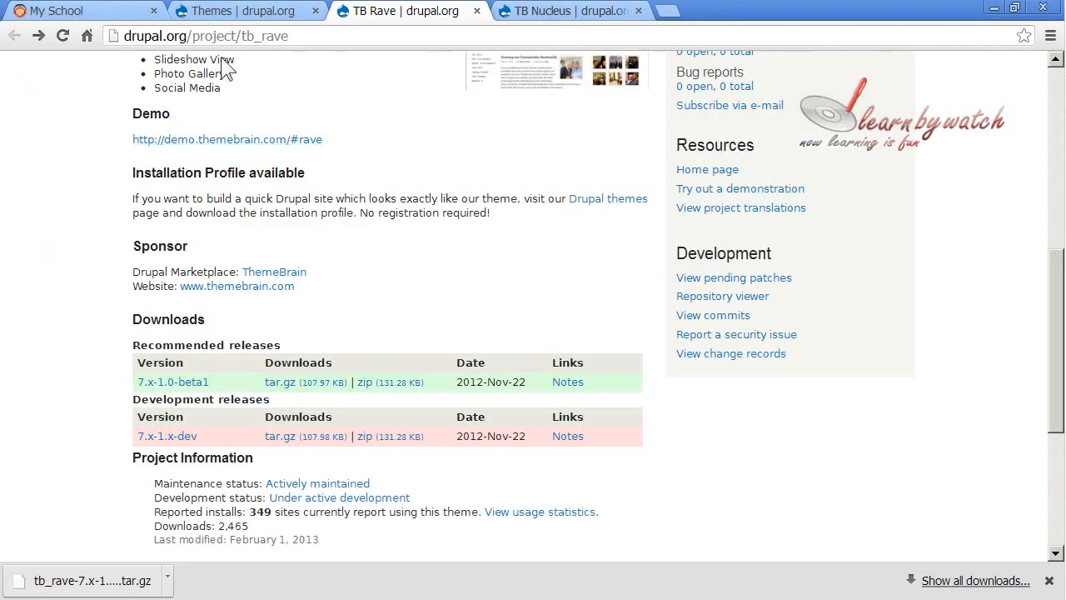
Enable the disabled Tb Rave 7.x-1.0-beta1 theme in the My School site's appearance settings and highlight the status message
left_click(92, 12)
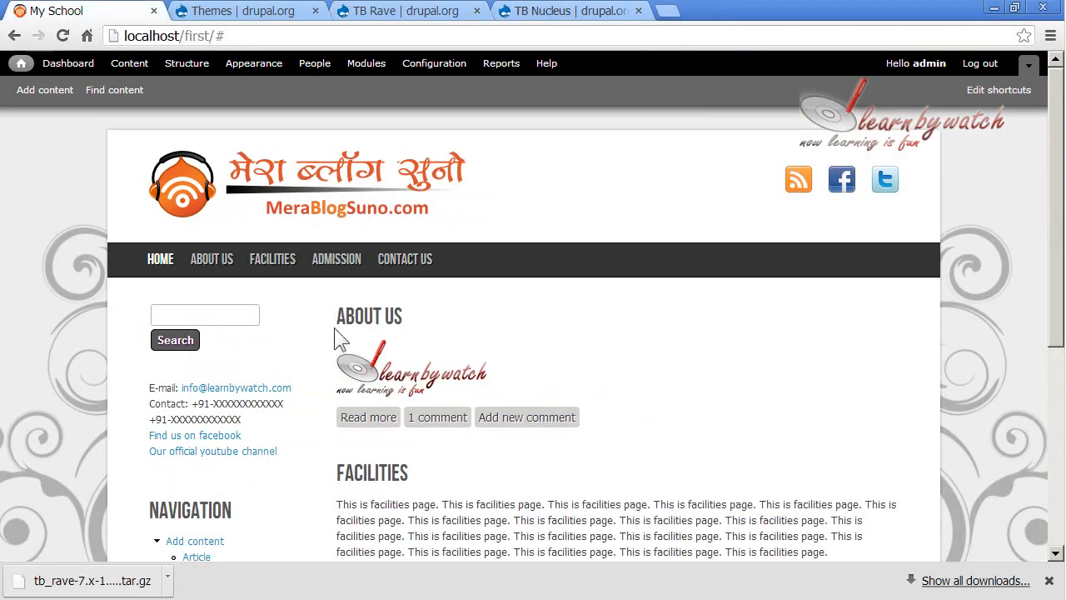
left_click(252, 67)
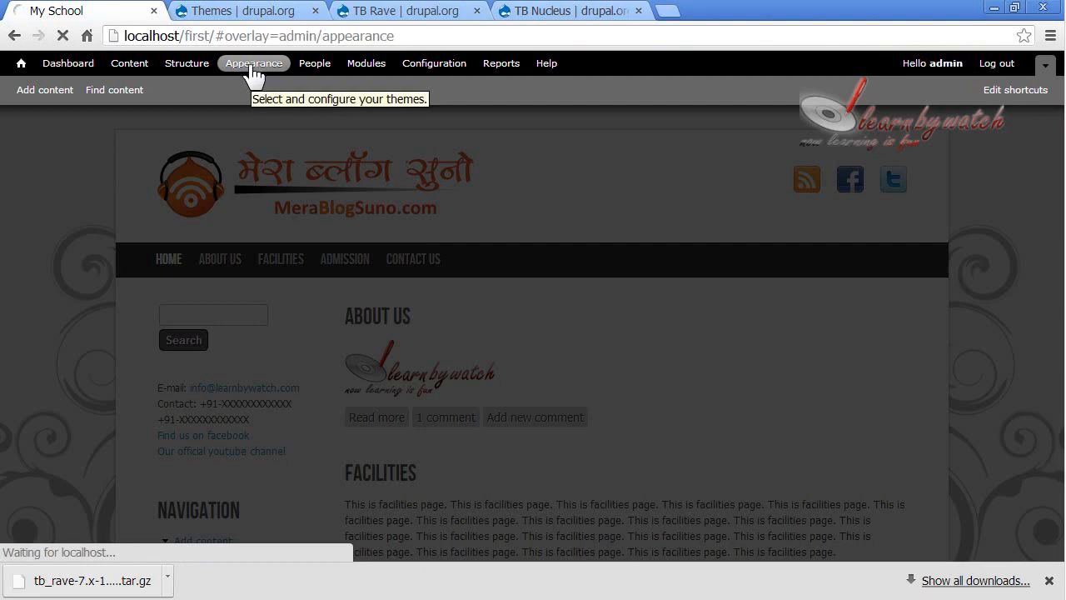
scroll(374, 277, "down", 3)
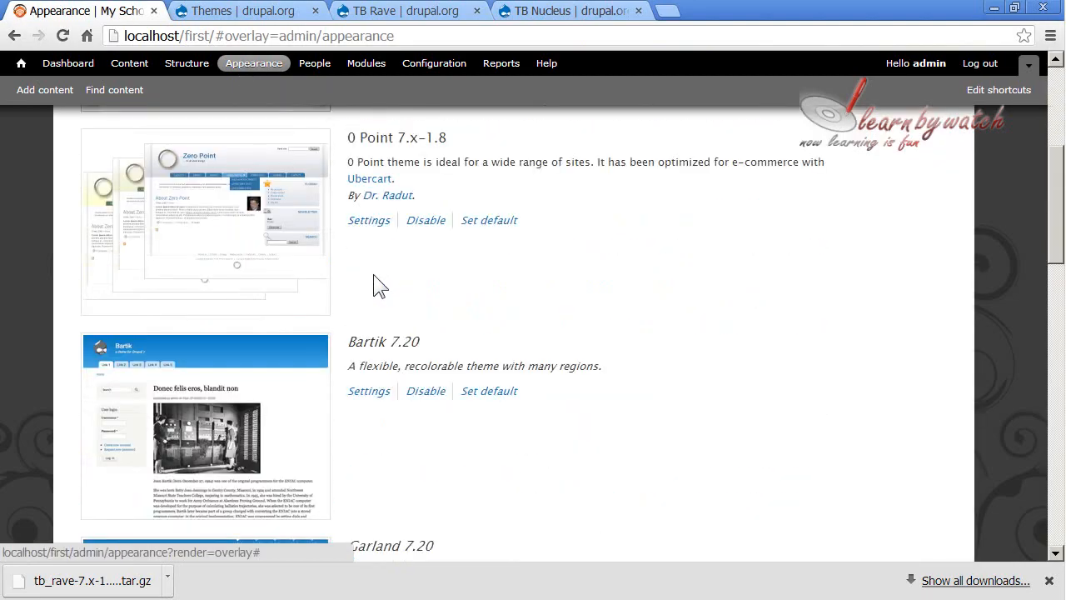
scroll(373, 284, "up", 3)
scroll(329, 309, "down", 17)
scroll(328, 317, "up", 3)
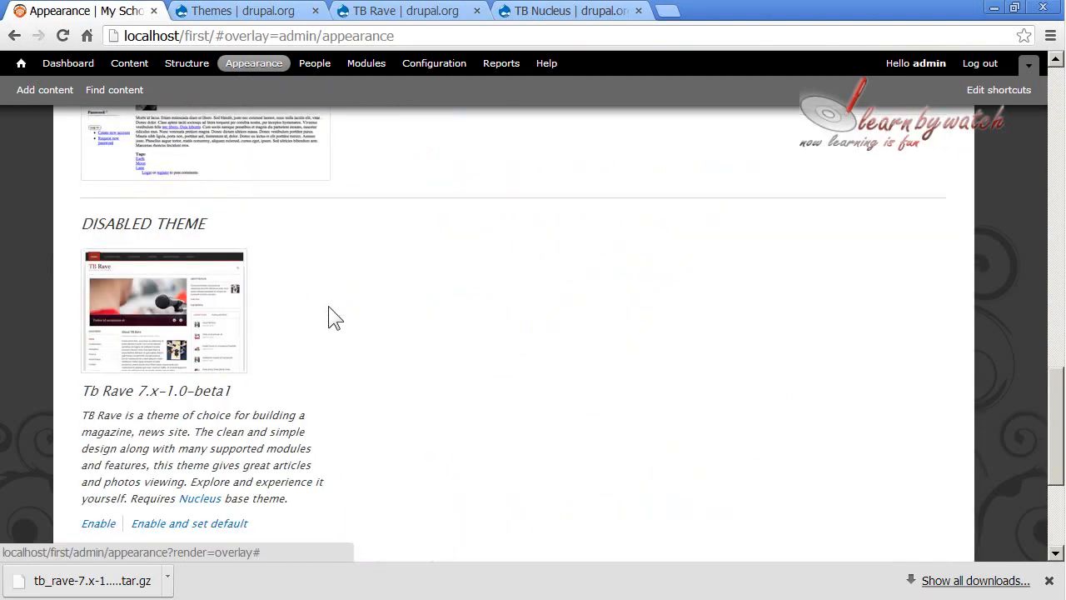
scroll(255, 295, "down", 1)
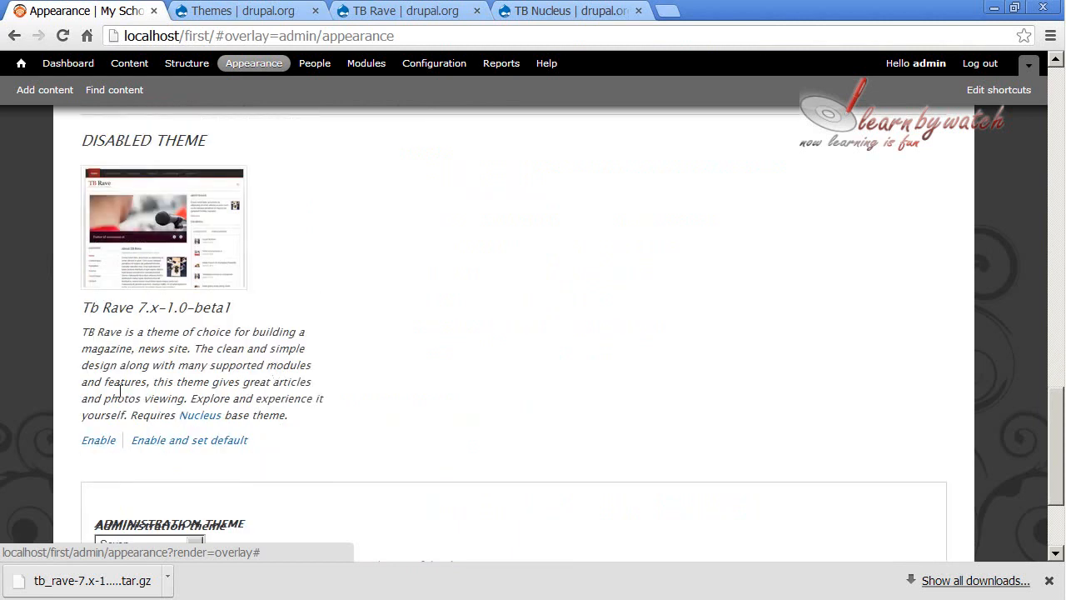
left_click(102, 448)
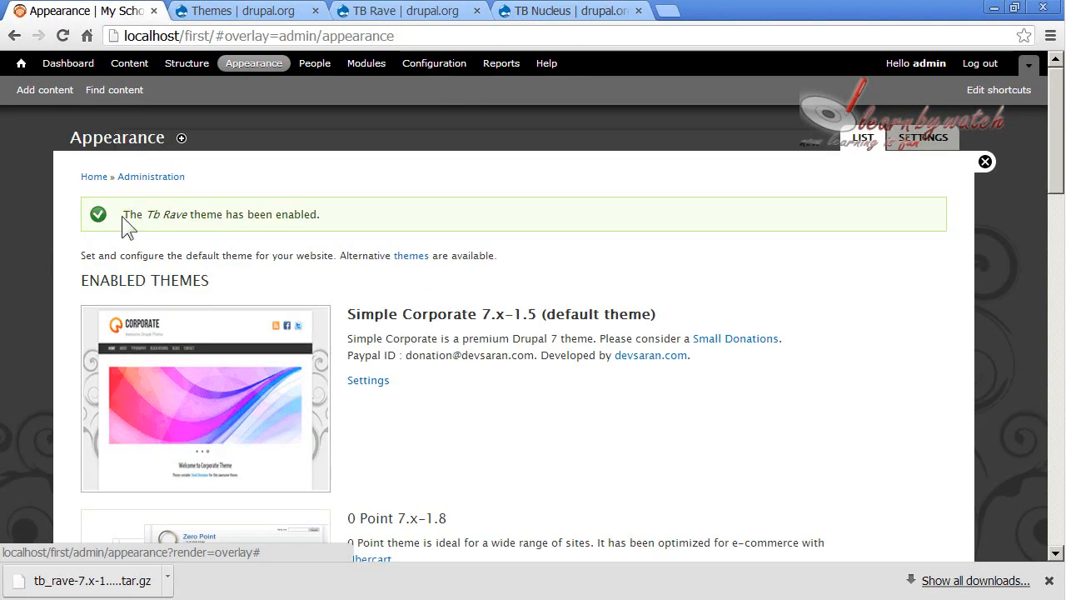
left_click_drag(121, 216, 340, 225)
left_click(426, 241)
Set Tb Rave 7.x-1.0-beta1 as the site's default theme and close the Appearance overlay
scroll(523, 348, "down", 3)
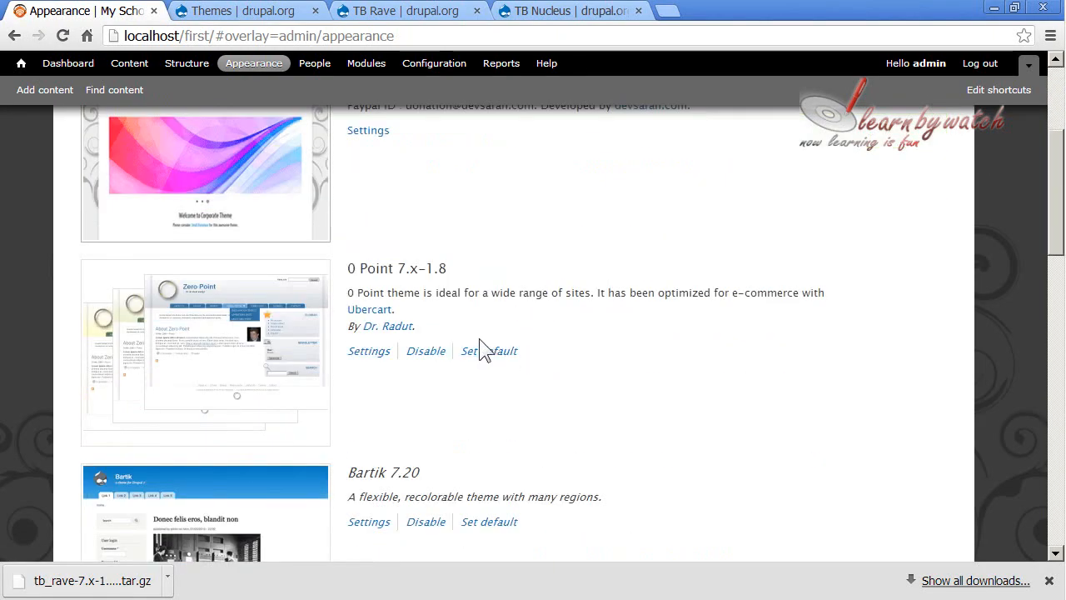
scroll(479, 338, "down", 10)
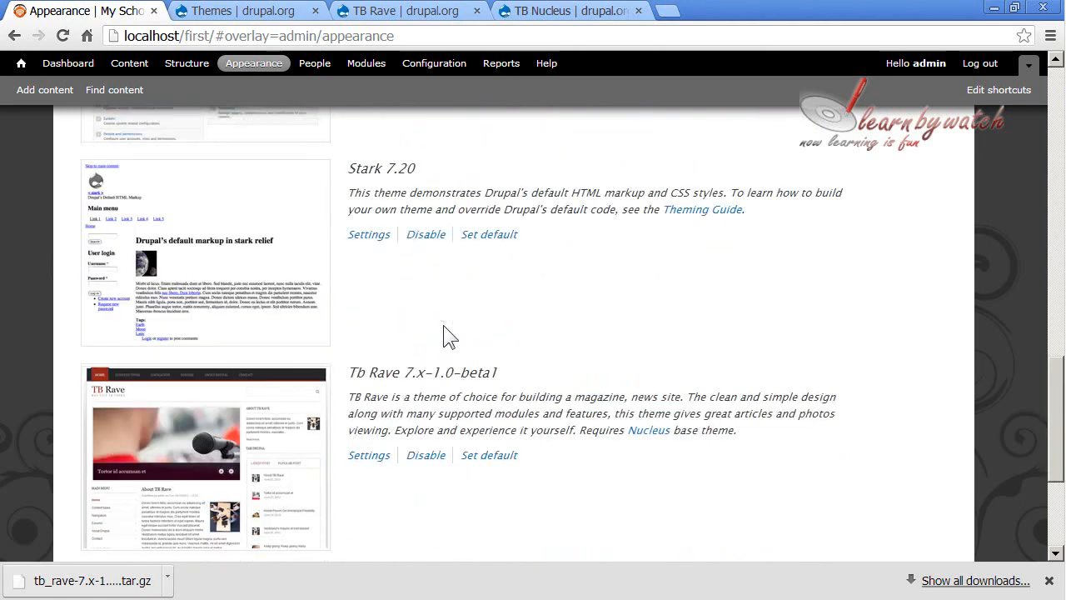
scroll(443, 335, "down", 1)
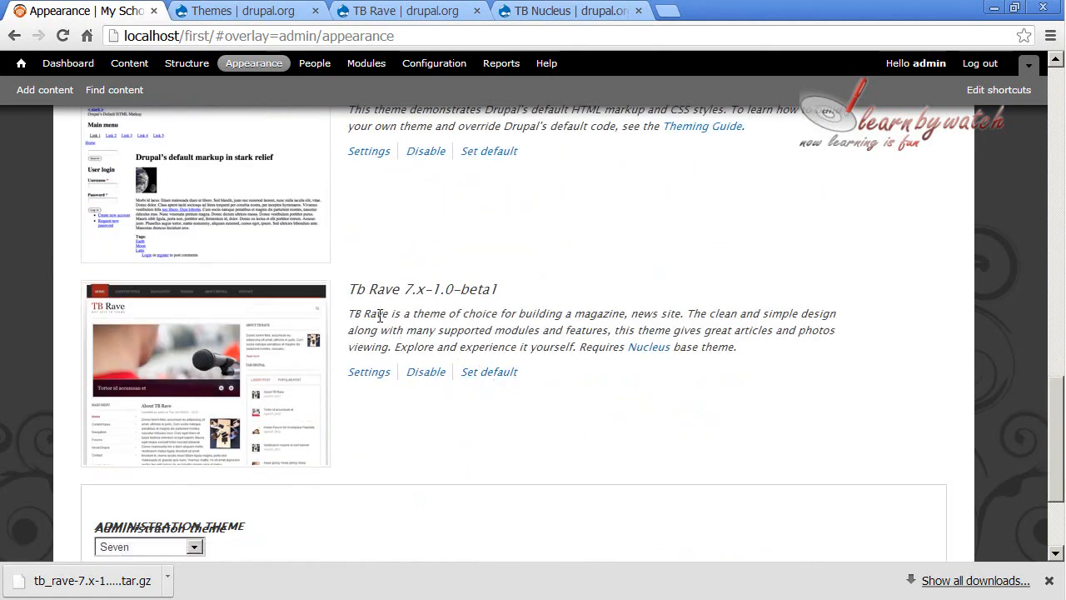
left_click_drag(379, 314, 736, 347)
left_click(558, 324)
left_click(760, 364)
left_click(481, 376)
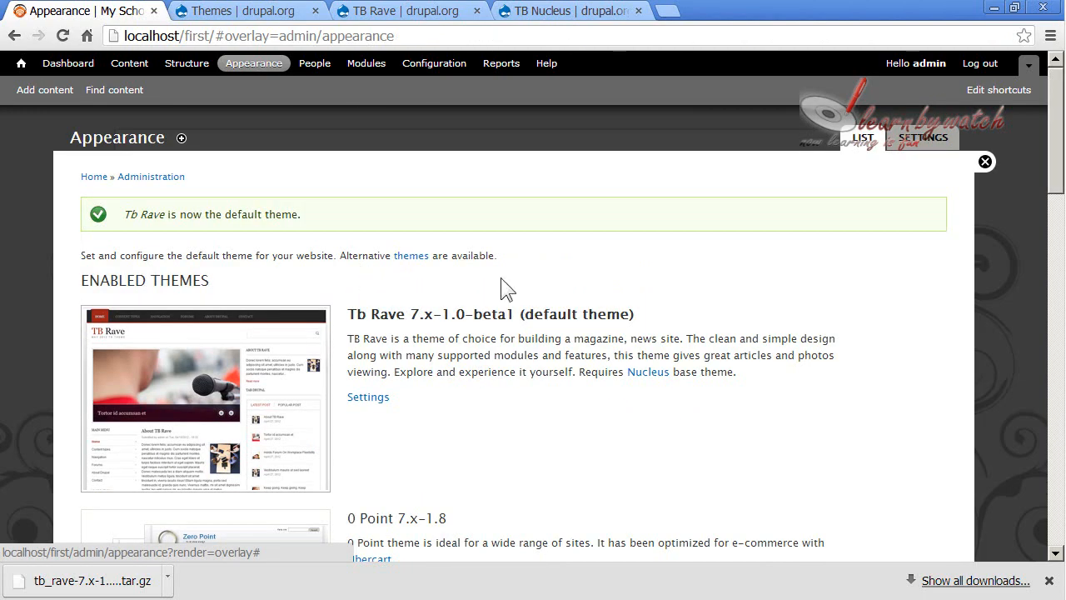
left_click(985, 161)
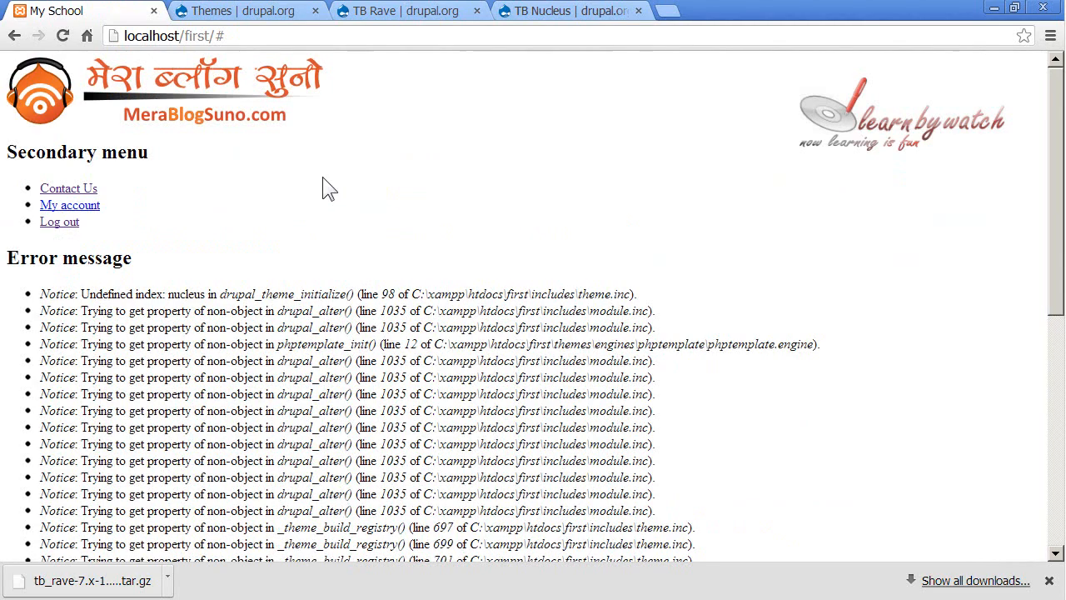
Examine the error notices on the site's front page, highlighting the one about the nucleus index
scroll(323, 186, "down", 2)
left_click_drag(72, 129, 455, 374)
left_click(418, 394)
scroll(385, 392, "down", 4)
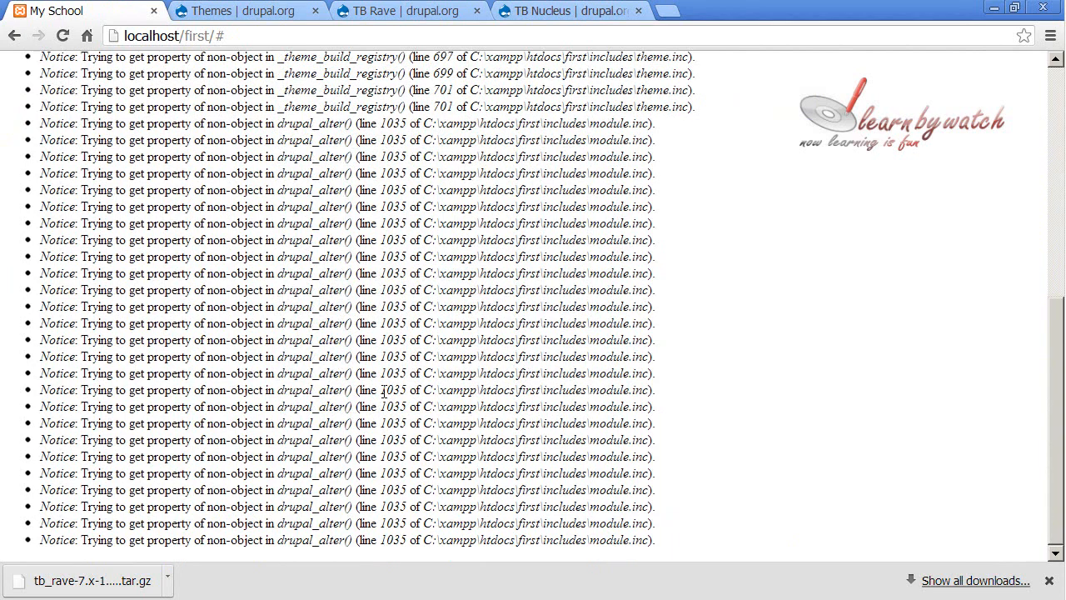
scroll(384, 392, "up", 4)
scroll(384, 389, "up", 2)
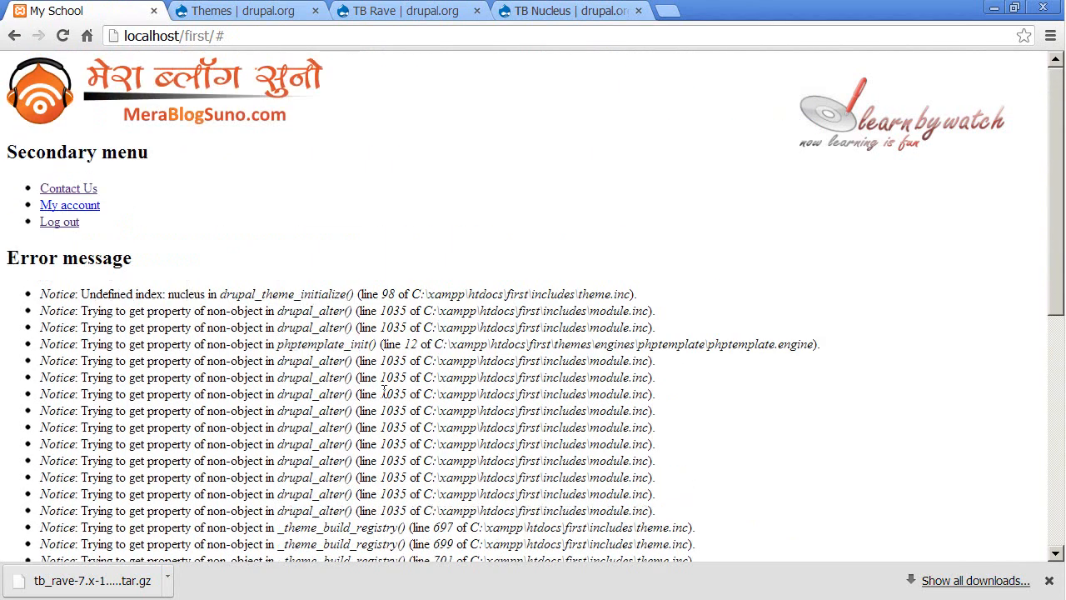
left_click_drag(204, 295, 433, 331)
left_click(377, 359)
left_click_drag(221, 296, 366, 296)
left_click(429, 301)
scroll(308, 333, "down", 6)
scroll(299, 329, "up", 6)
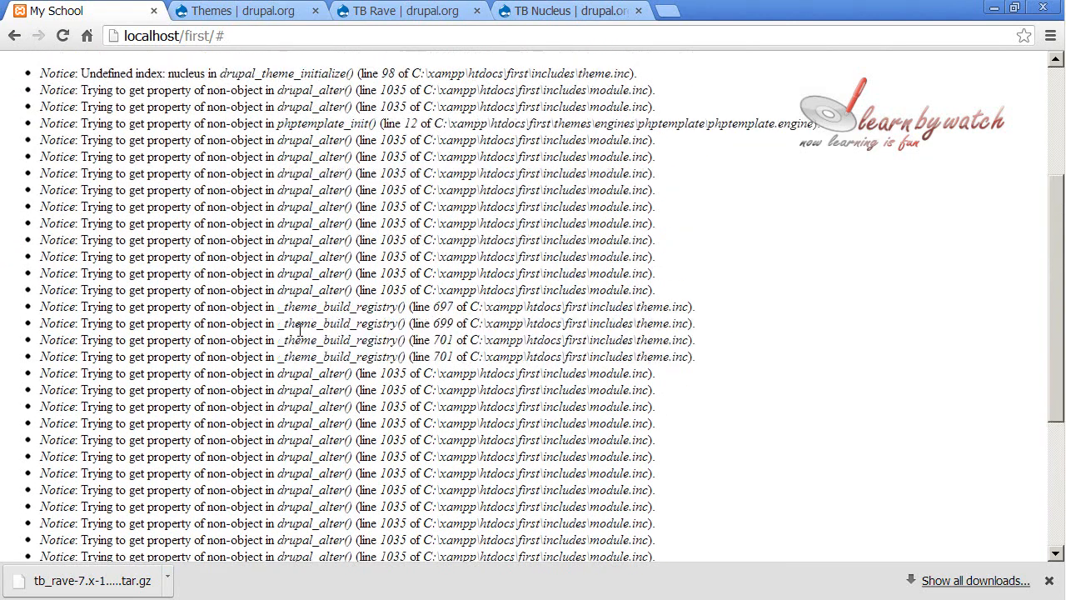
Download the recommended 7.x-1.2 tar.gz release of Nucleus from the TB Nucleus project page
left_click(544, 12)
scroll(458, 333, "down", 5)
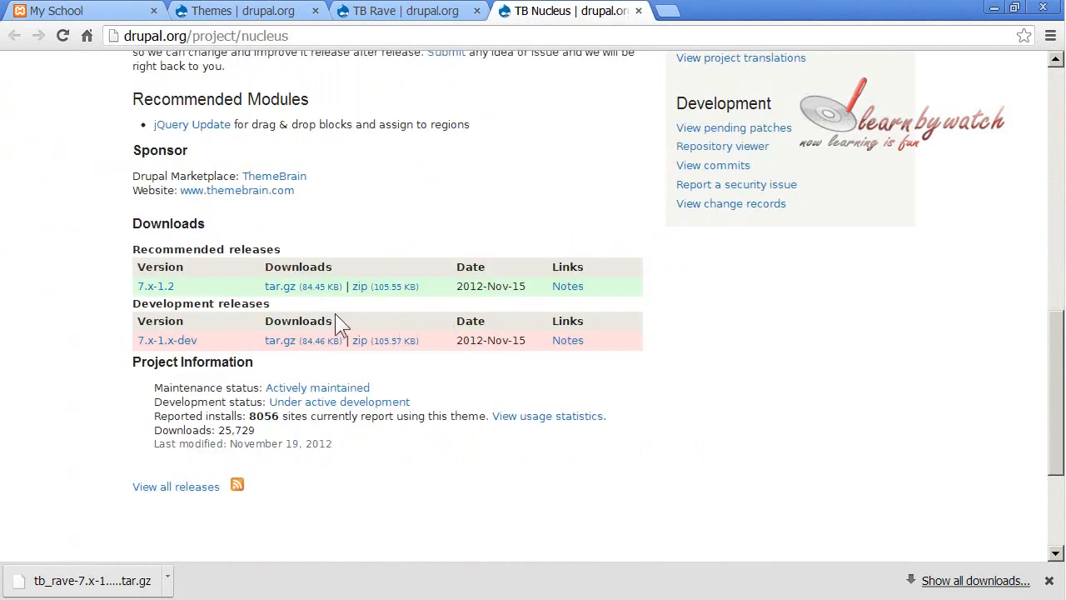
left_click(298, 287)
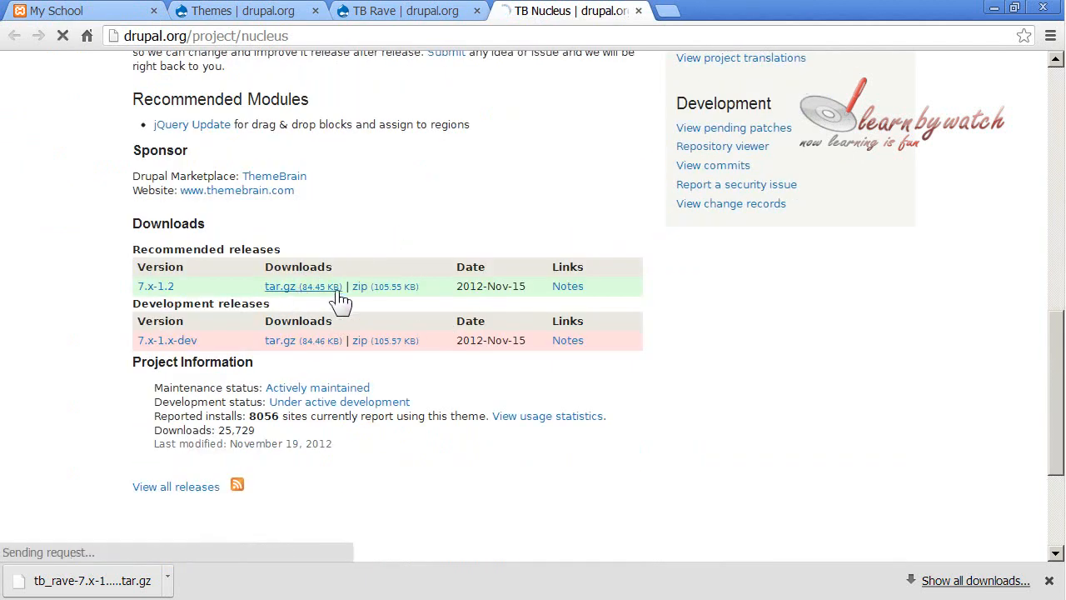
Switch to the desktop and extract the downloaded nucleus-7.x-1.2.tar archive there
left_click(992, 6)
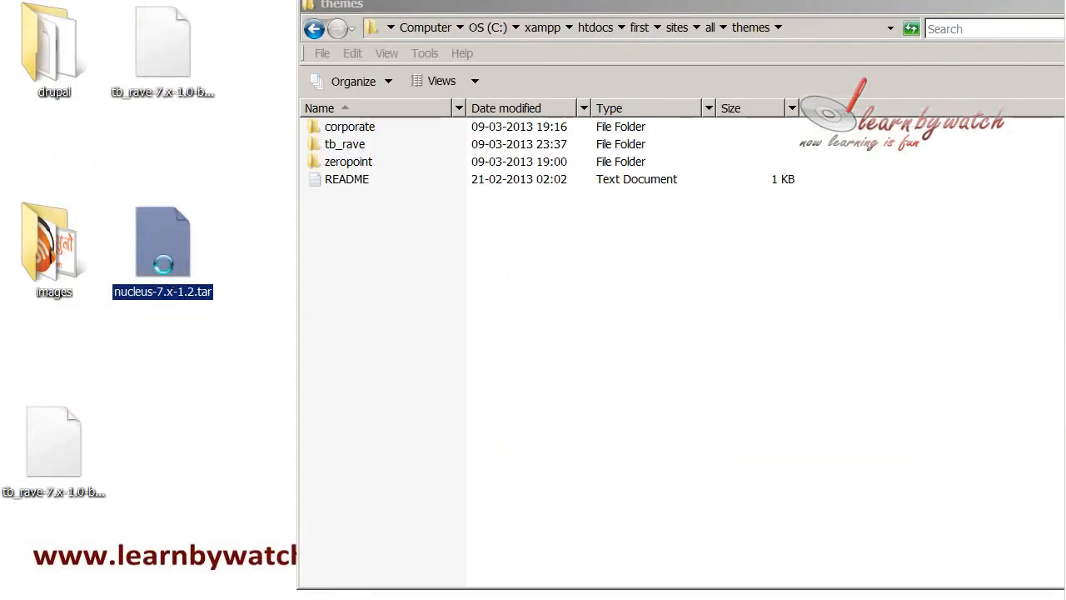
right_click(163, 266)
mouse_move(320, 293)
left_click(408, 329)
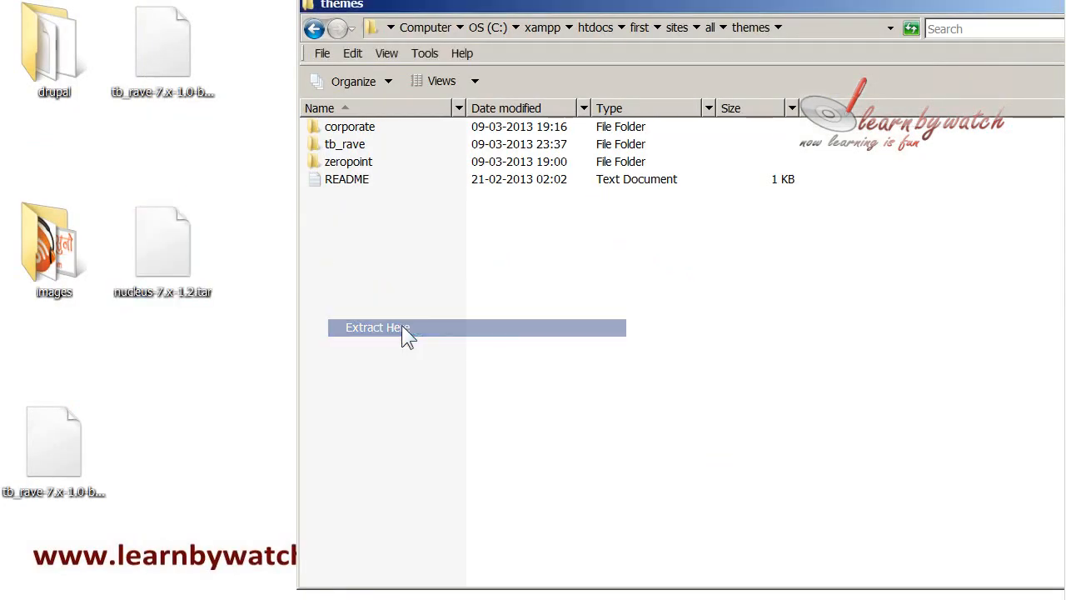
Move the extracted nucleus folder from the desktop into C:\xampp\htdocs\first\sites\all\themes
right_click(267, 72)
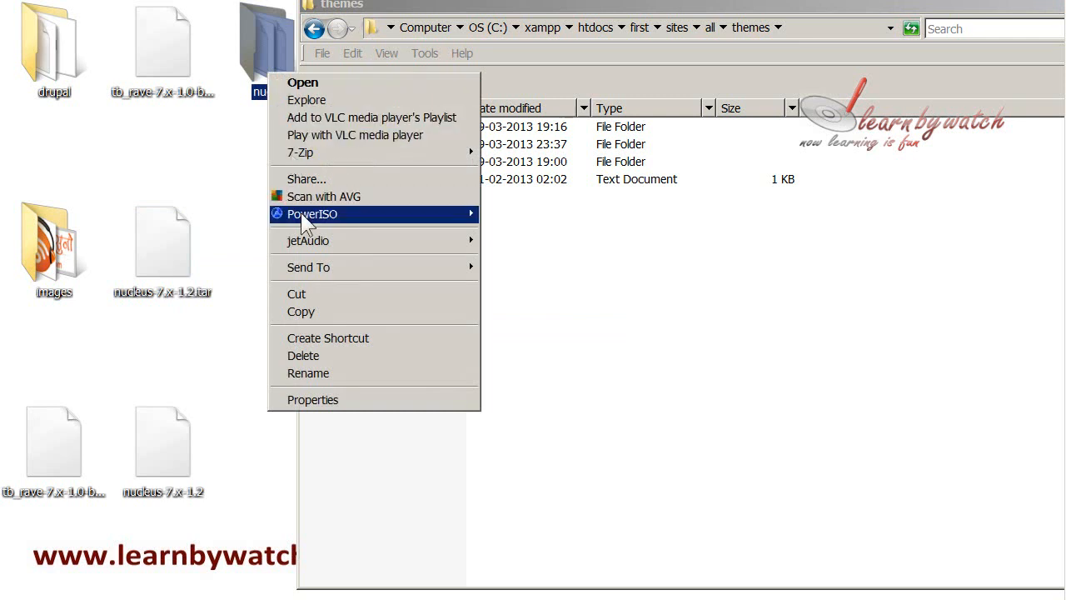
left_click(297, 294)
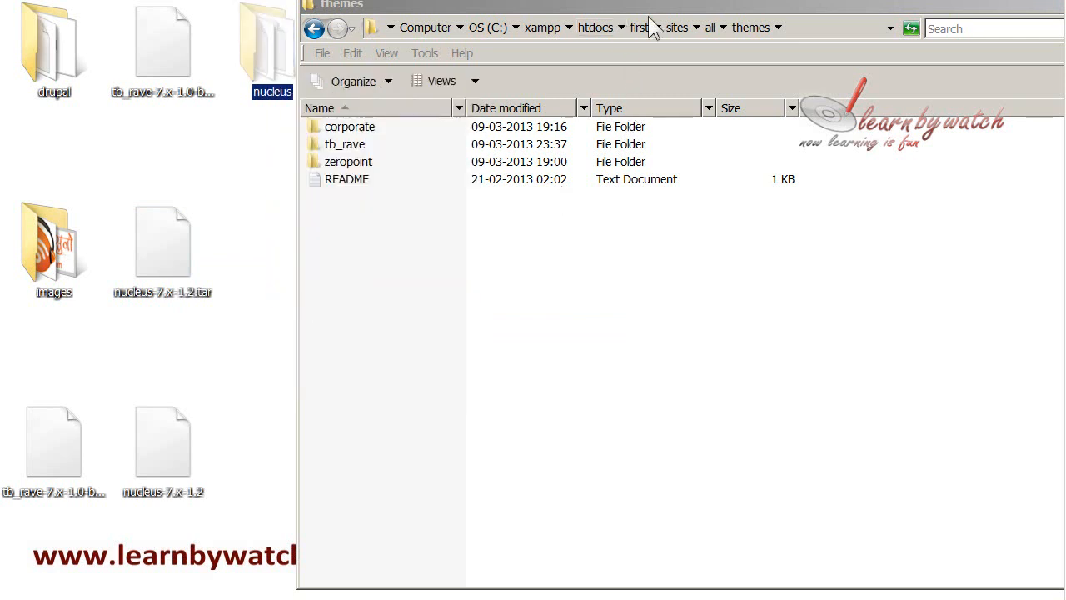
right_click(424, 247)
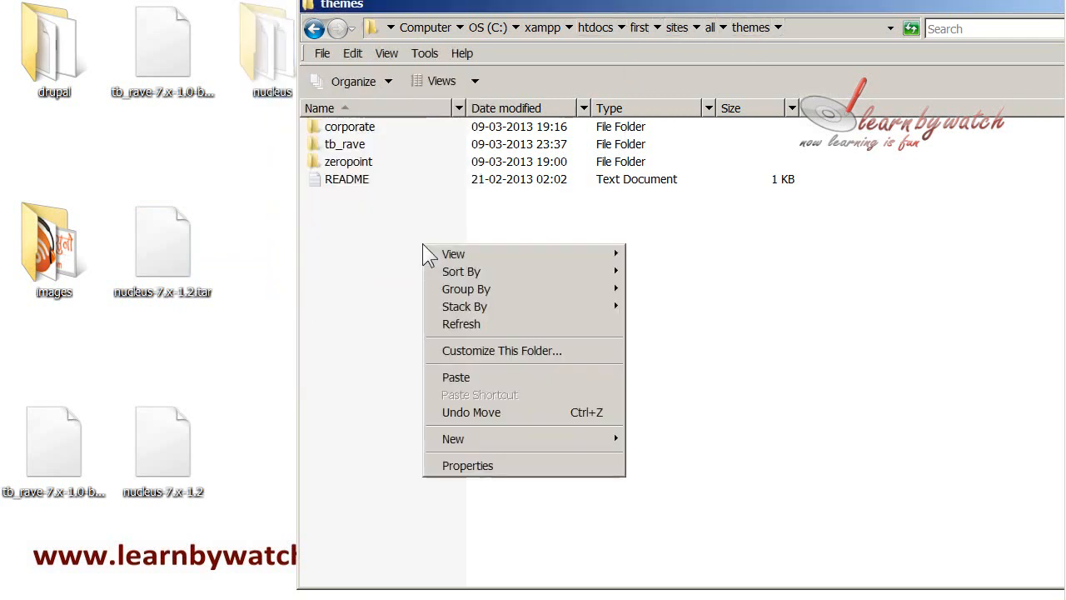
left_click(467, 376)
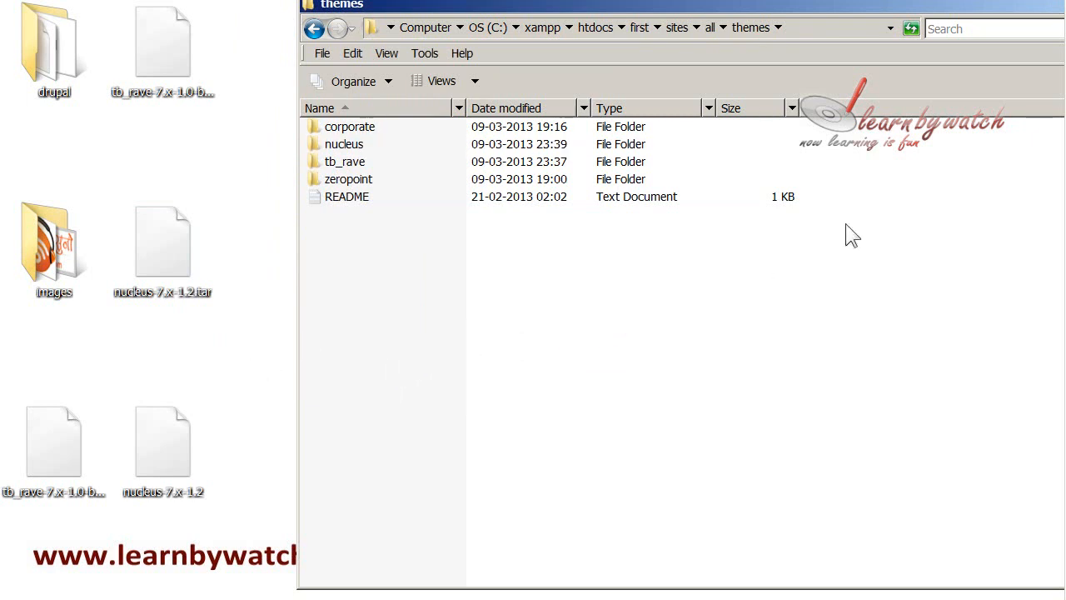
Return to the My School site in the browser, reload its front page and examine the error notices there
key("alt+Tab")
left_click(88, 10)
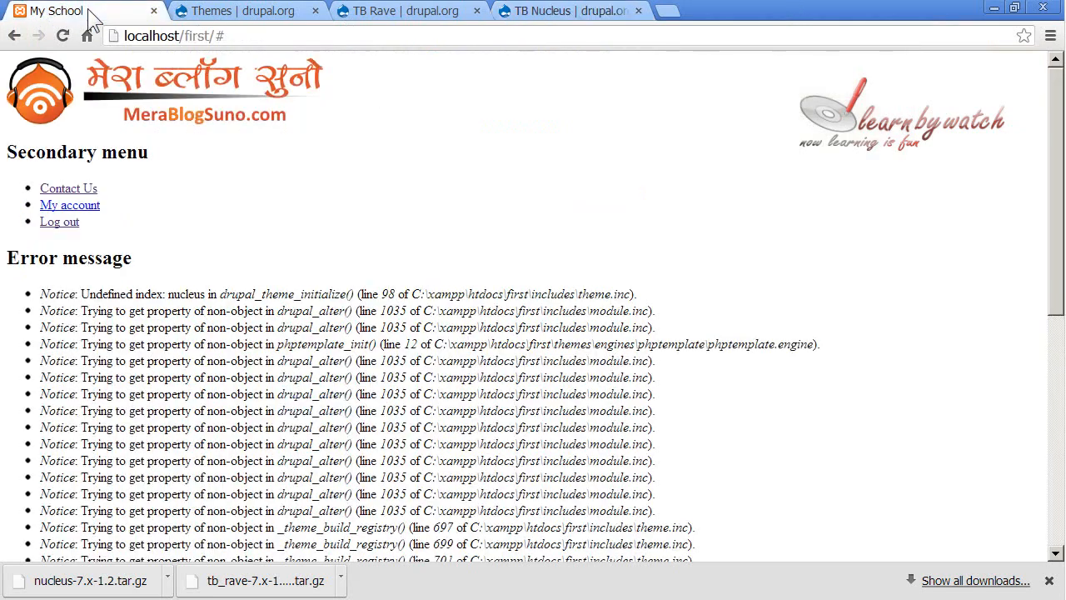
left_click(174, 125)
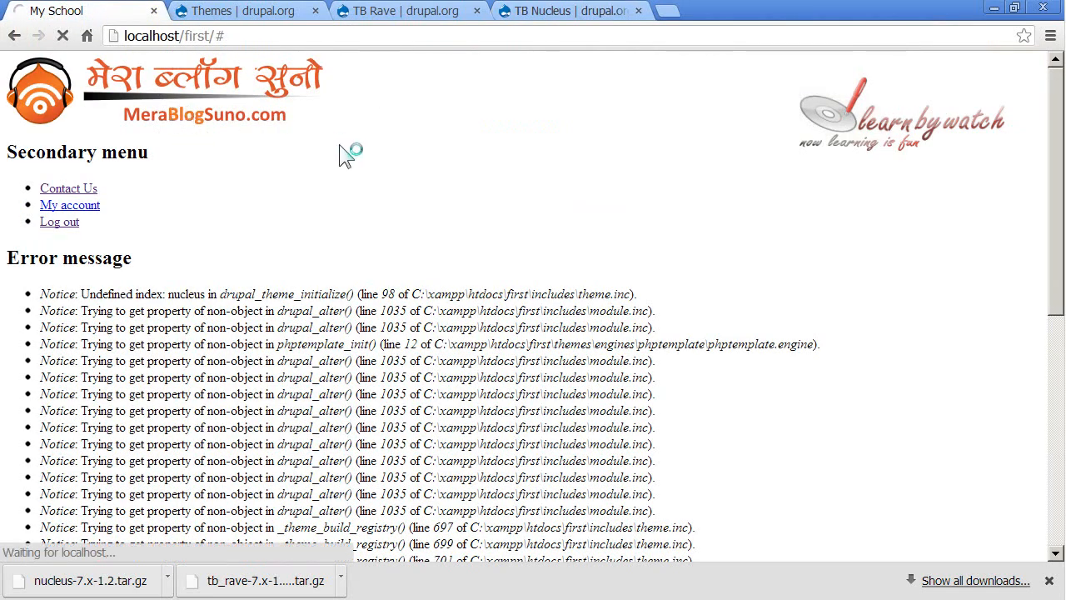
scroll(308, 275, "down", 2)
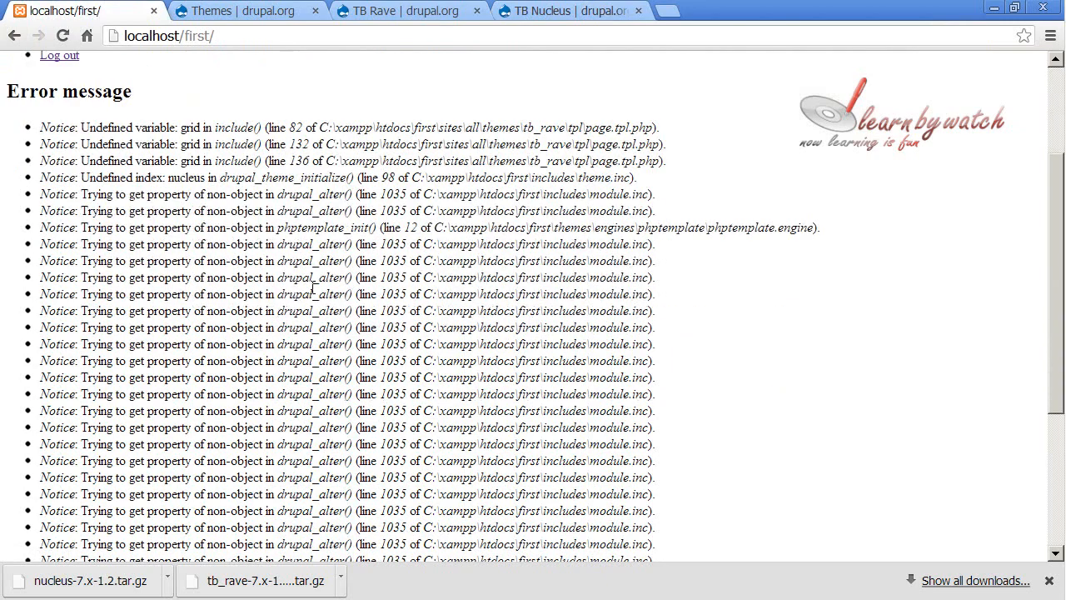
scroll(313, 289, "down", 3)
scroll(308, 292, "up", 5)
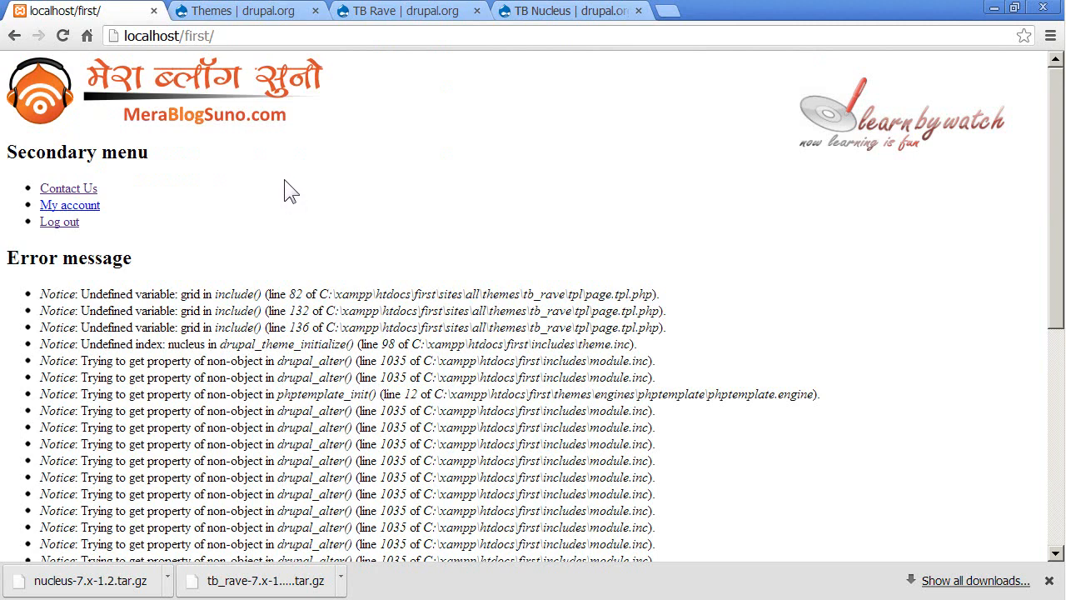
left_click(240, 35)
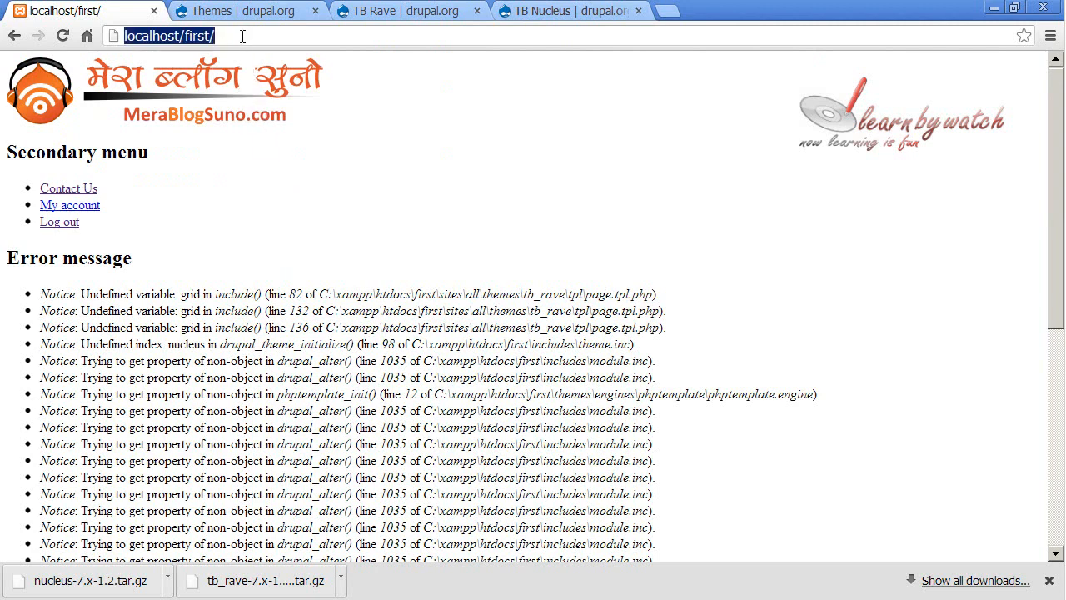
left_click(240, 35)
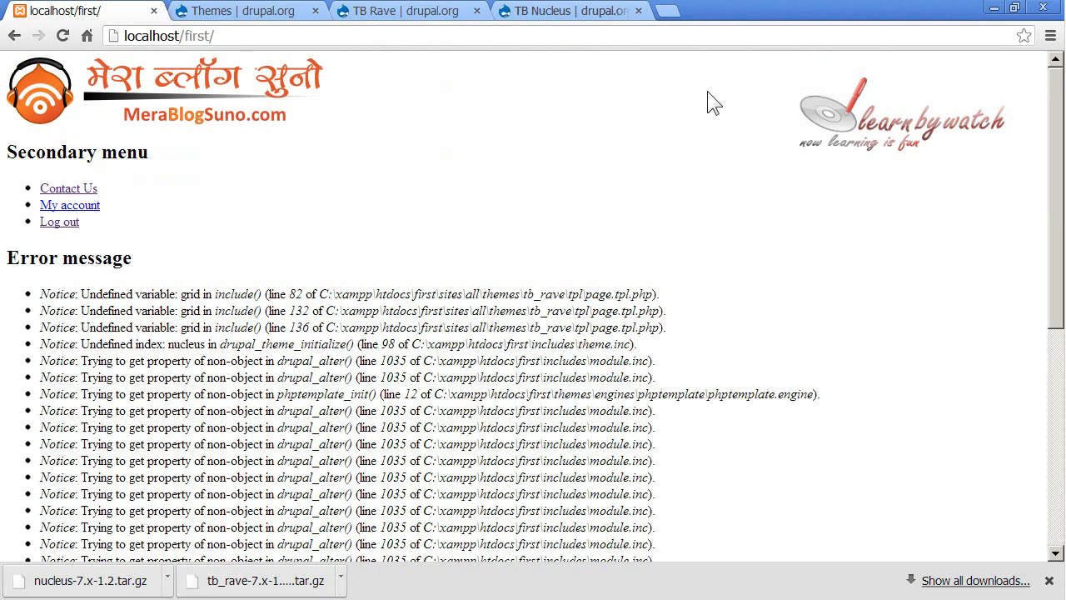
scroll(707, 96, "down", 3)
scroll(700, 114, "up", 3)
scroll(386, 352, "down", 5)
scroll(319, 230, "up", 5)
Open the site's administration page at localhost/first/admin and go to its Appearance settings
type("admin")
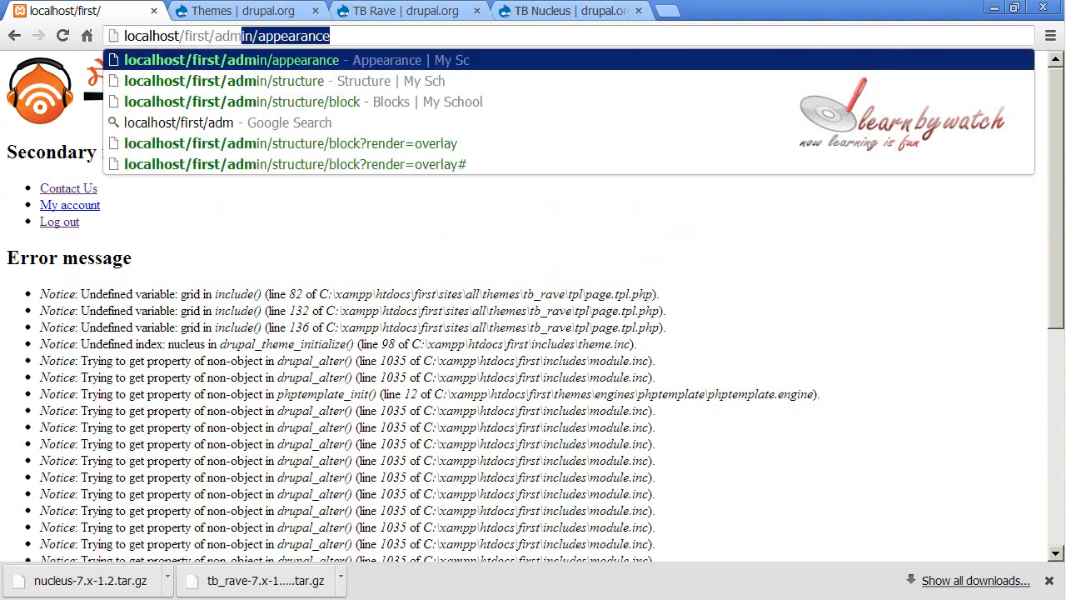
key("Delete")
key("Return")
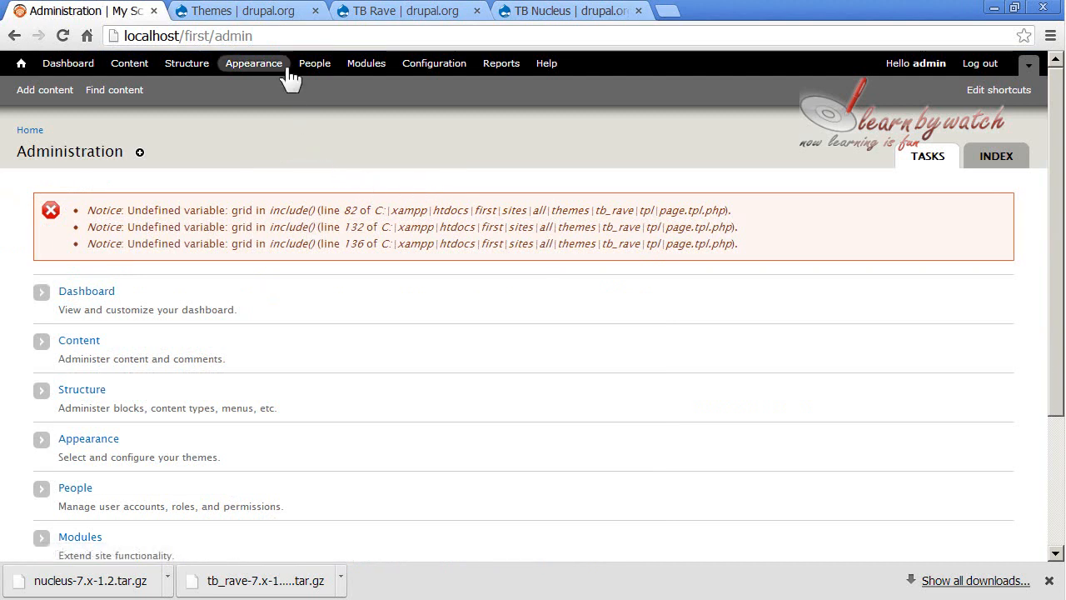
left_click(277, 35)
left_click(395, 190)
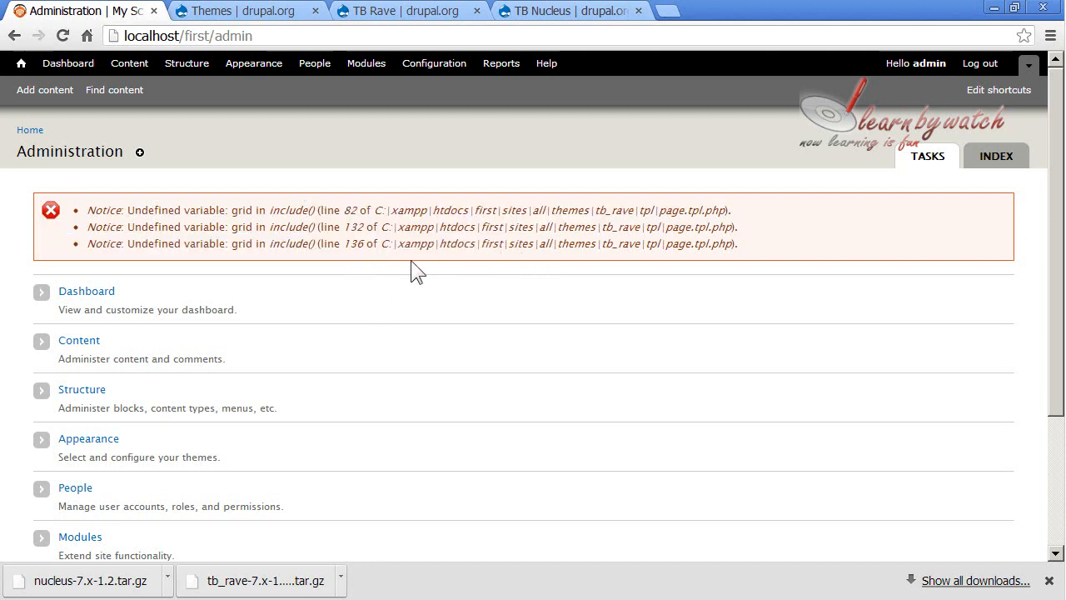
scroll(333, 304, "down", 3)
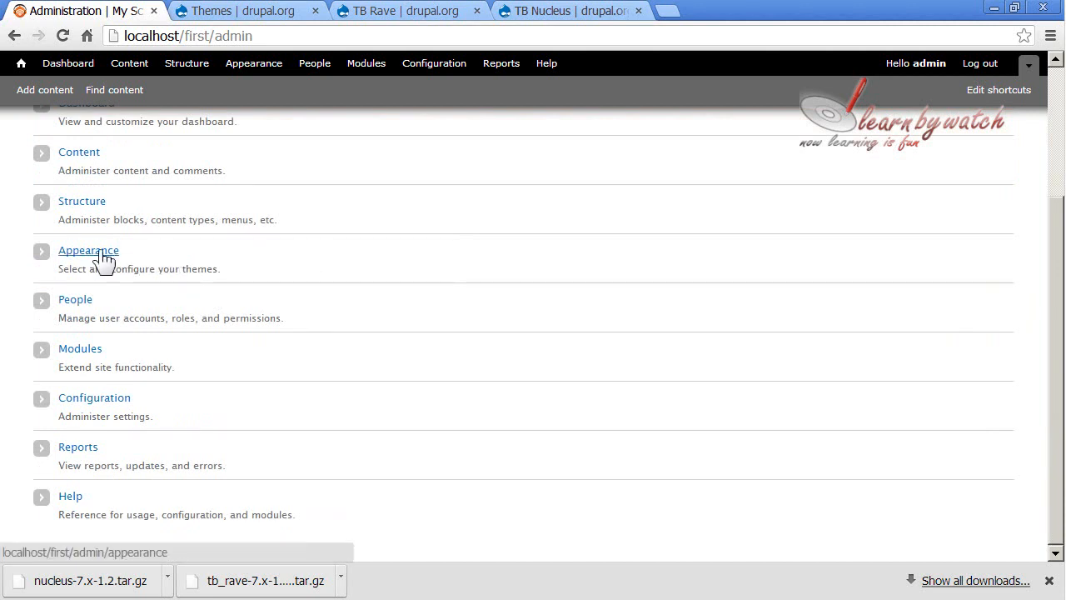
left_click(101, 256)
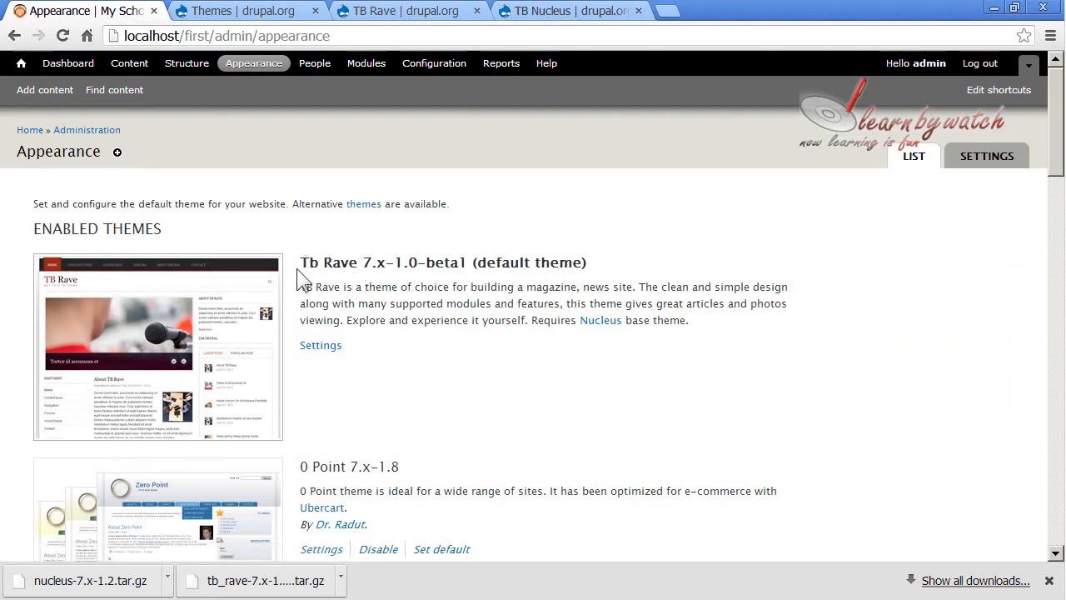
Examine the theme lists, highlighting the default Tb Rave theme's name and the Disabled Themes heading
left_click_drag(125, 234, 279, 237)
left_click_drag(334, 257, 435, 263)
left_click(486, 270)
scroll(510, 316, "down", 15)
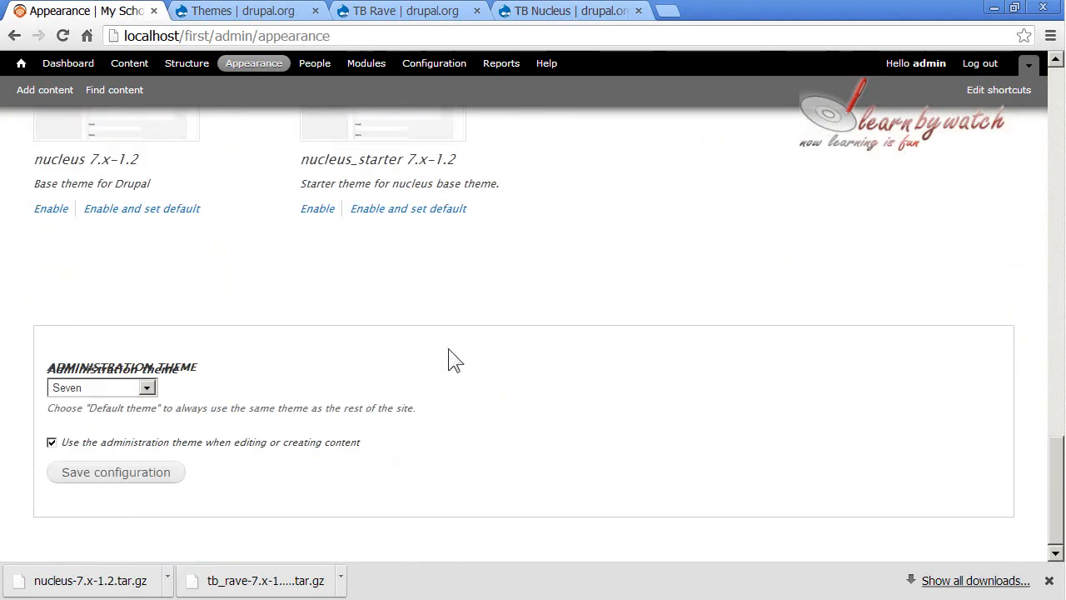
scroll(447, 357, "up", 3)
left_click_drag(55, 244, 230, 257)
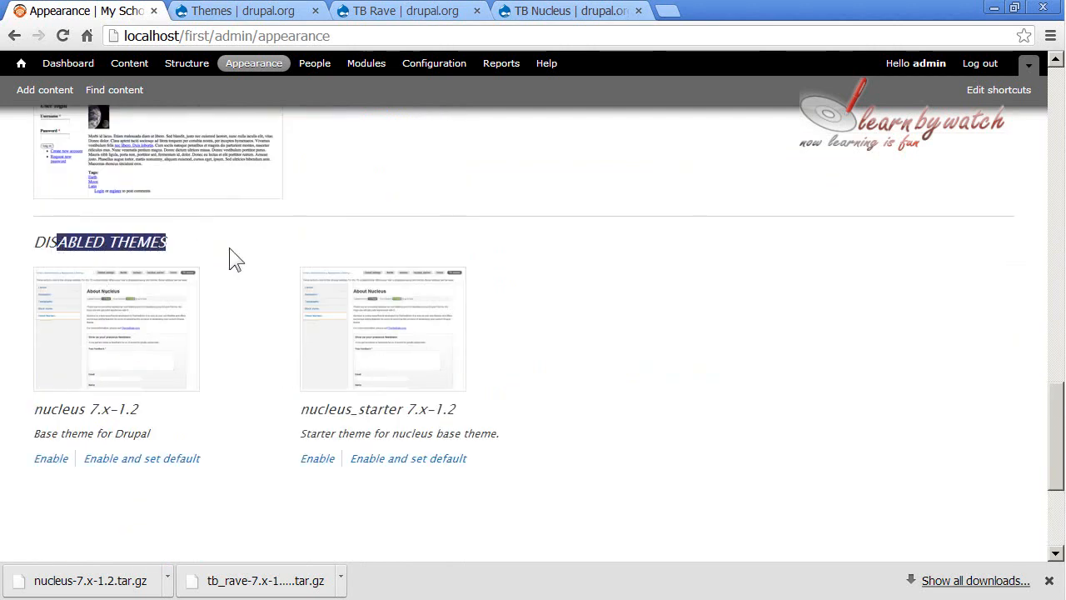
left_click(233, 258)
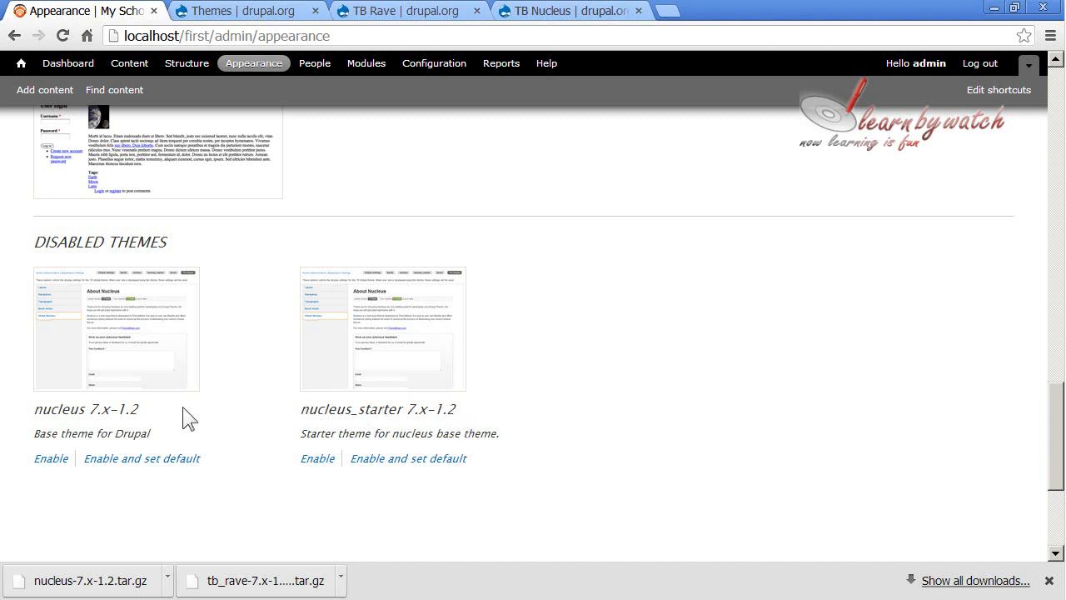
Highlight the names of the disabled nucleus and nucleus_starter themes to compare them
left_click_drag(78, 409, 31, 408)
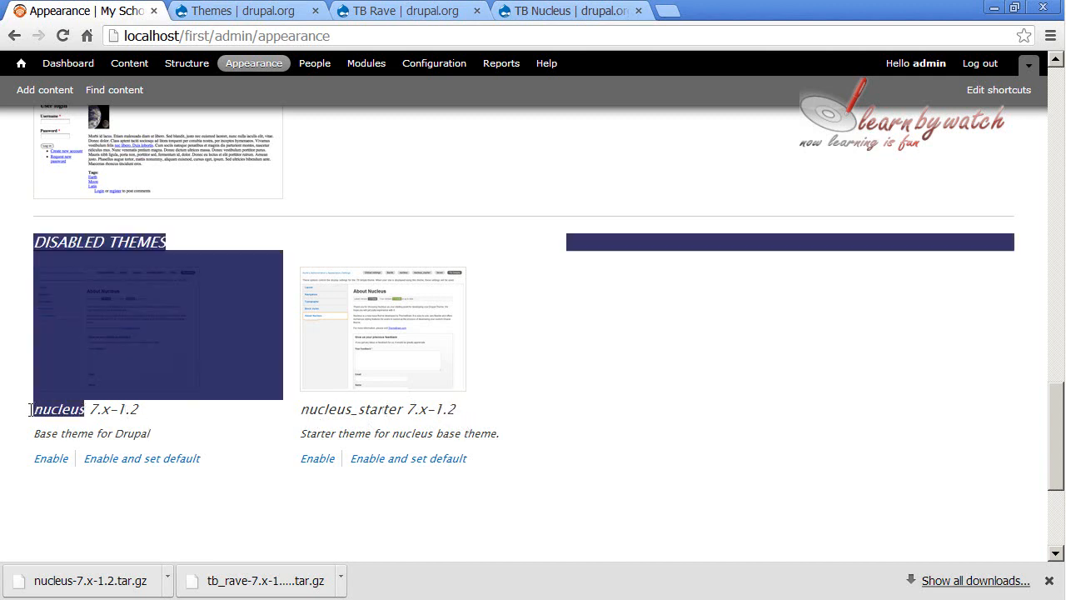
left_click(70, 430)
double_click(45, 409)
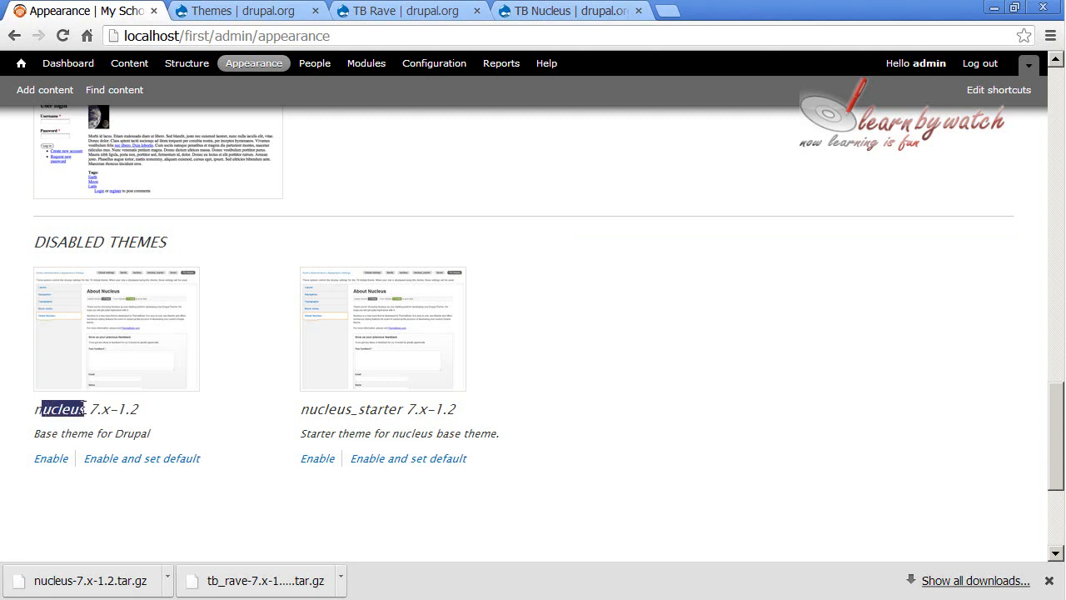
left_click(162, 421)
left_click_drag(301, 410, 408, 410)
left_click(440, 414)
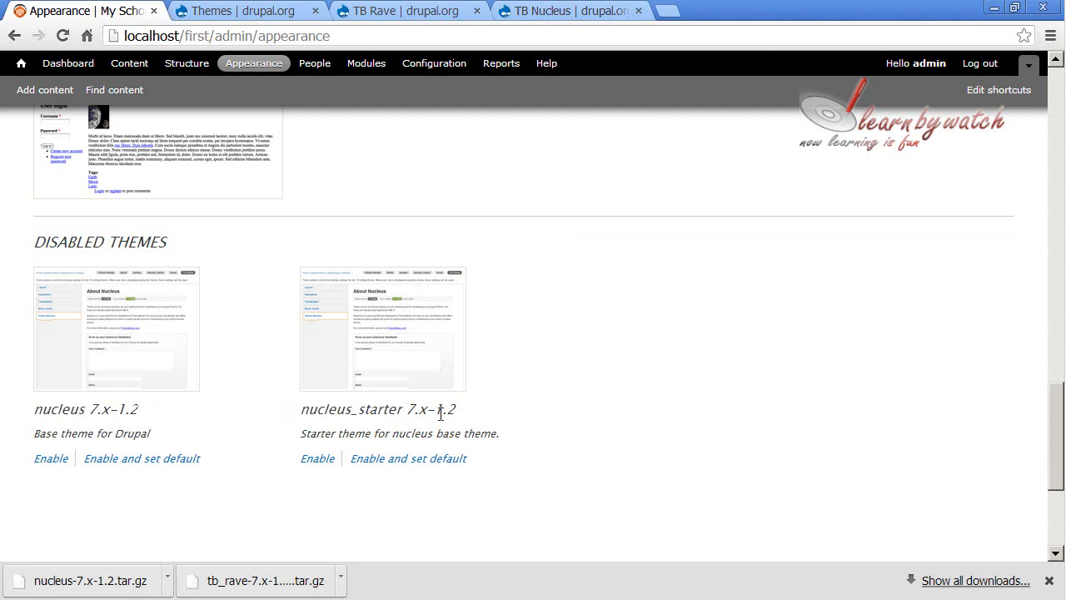
left_click_drag(35, 408, 75, 402)
left_click(67, 405)
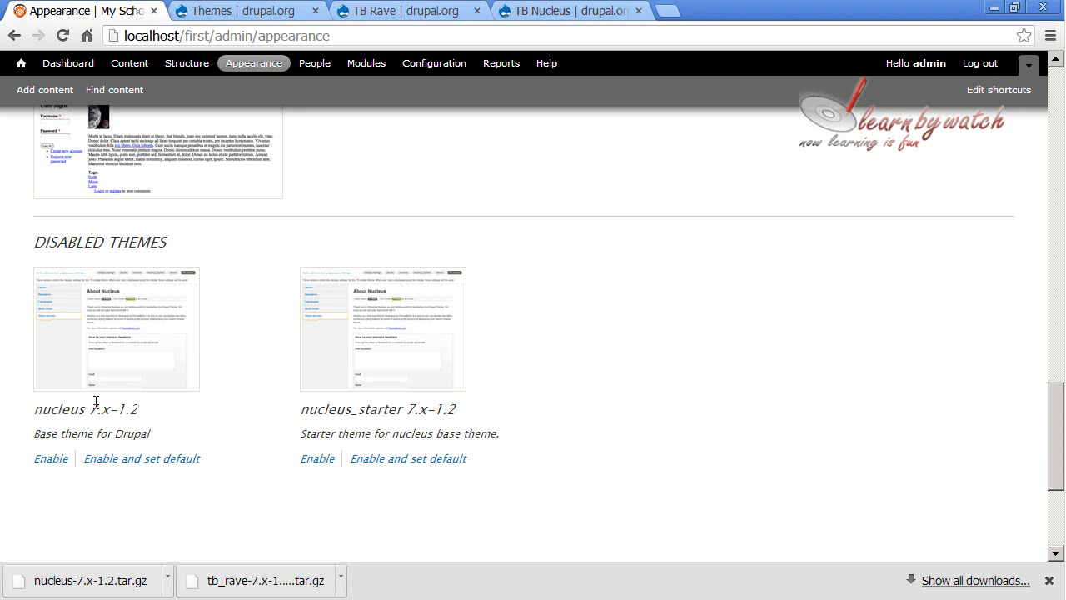
Enable the nucleus 7.x-1.2 base theme and highlight the status message
left_click(52, 459)
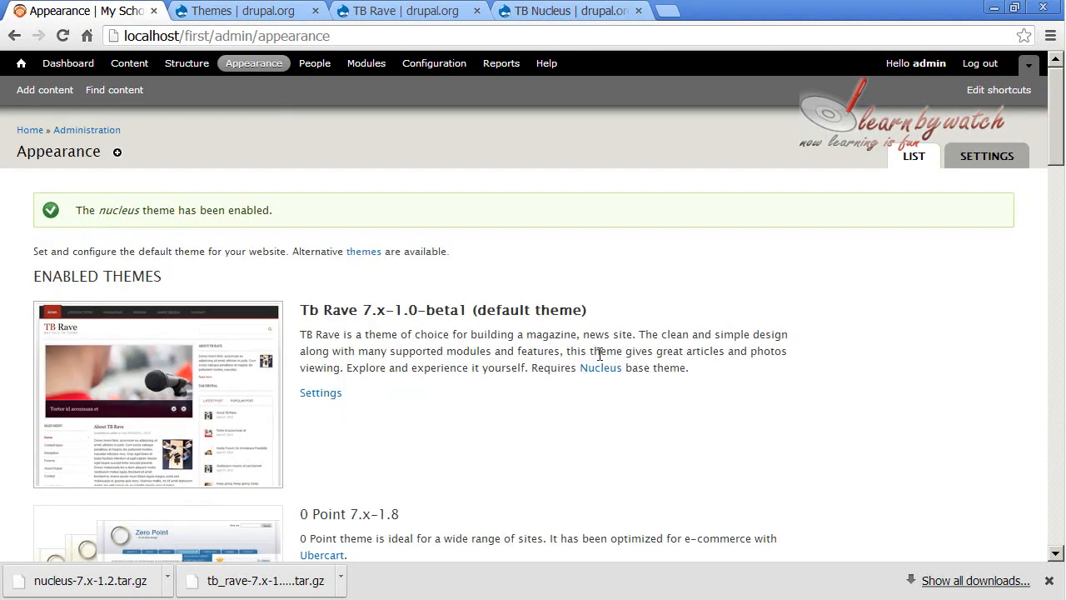
left_click_drag(113, 210, 358, 209)
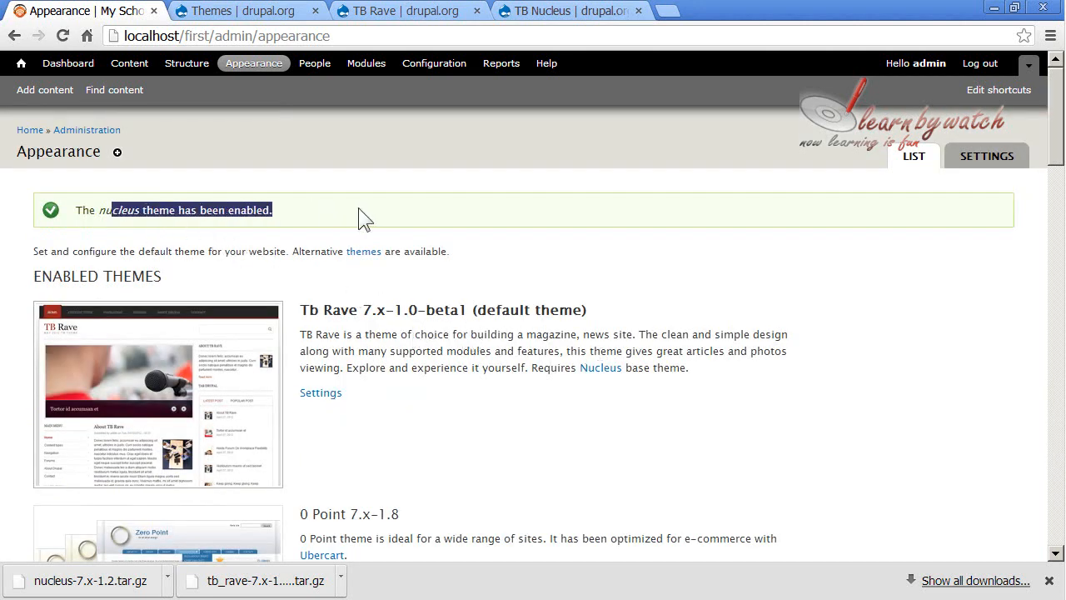
left_click(358, 210)
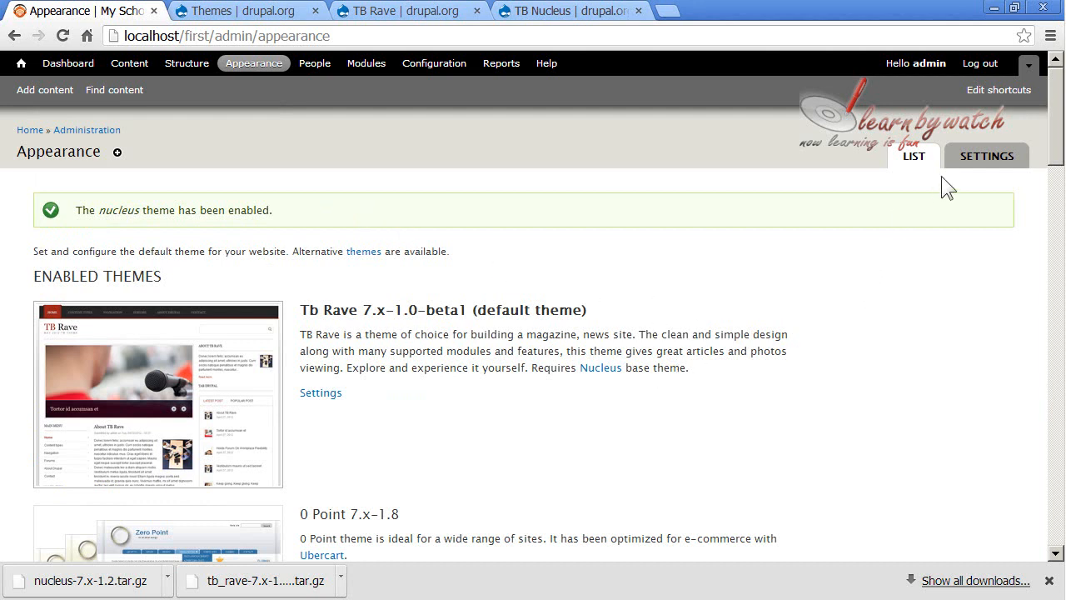
Return to the site's front page and look over its whole layout under the Tb Rave theme
left_click(22, 67)
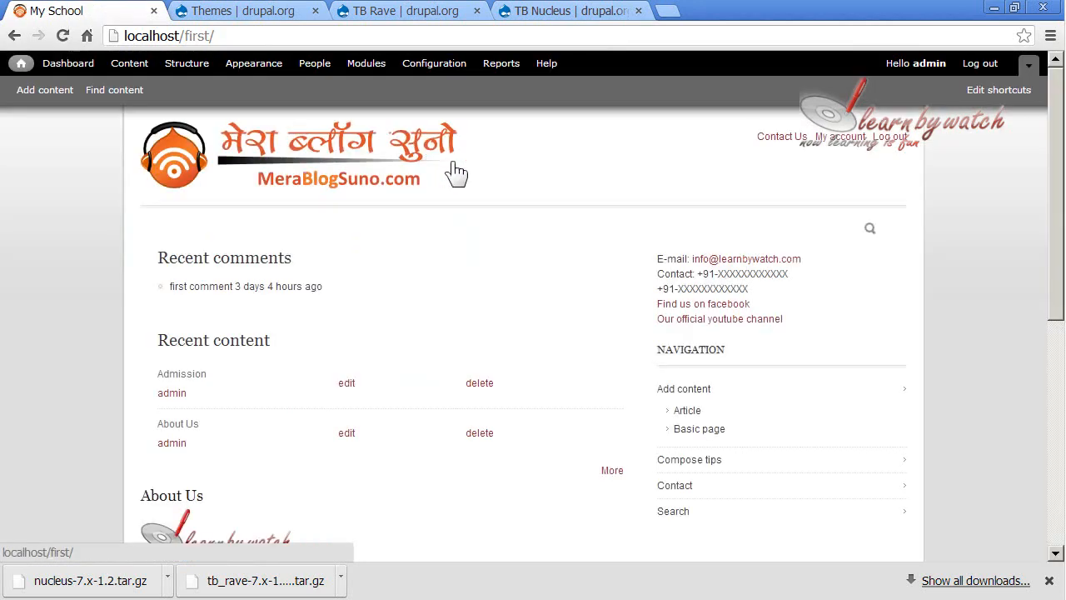
scroll(573, 287, "down", 5)
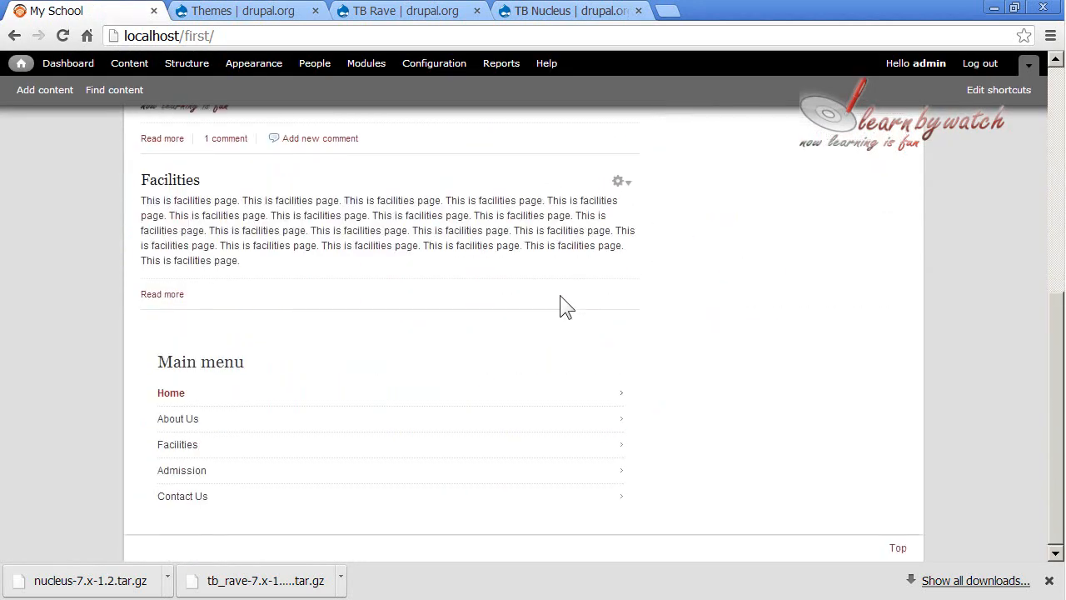
scroll(566, 350, "up", 5)
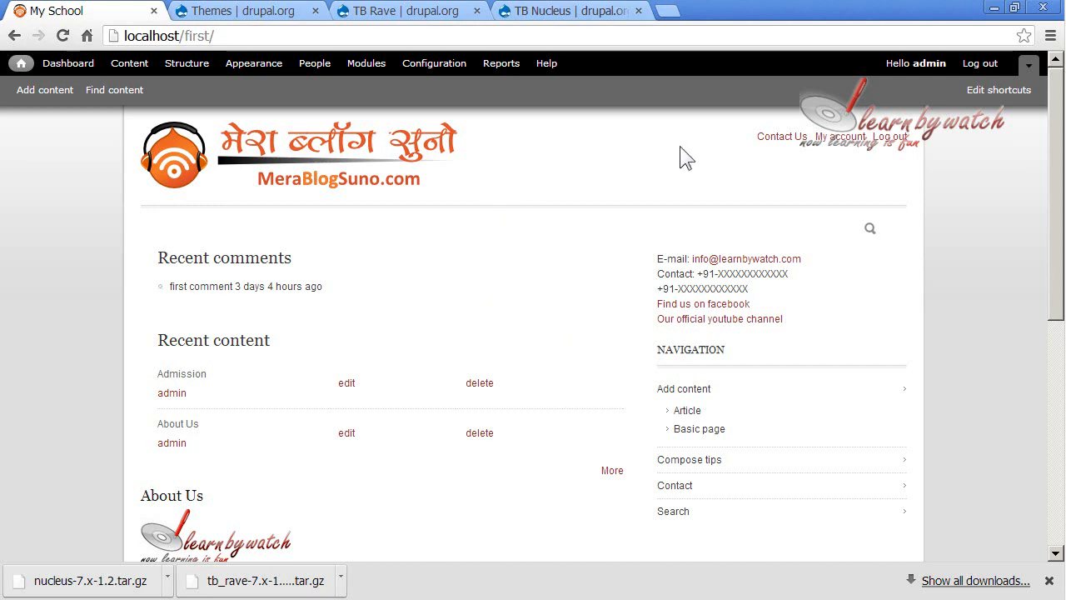
scroll(816, 312, "down", 10)
scroll(809, 308, "up", 10)
left_click(372, 204)
Open the Tb Rave theme's settings from Appearance and examine its layout options, including the grid choices
left_click(254, 72)
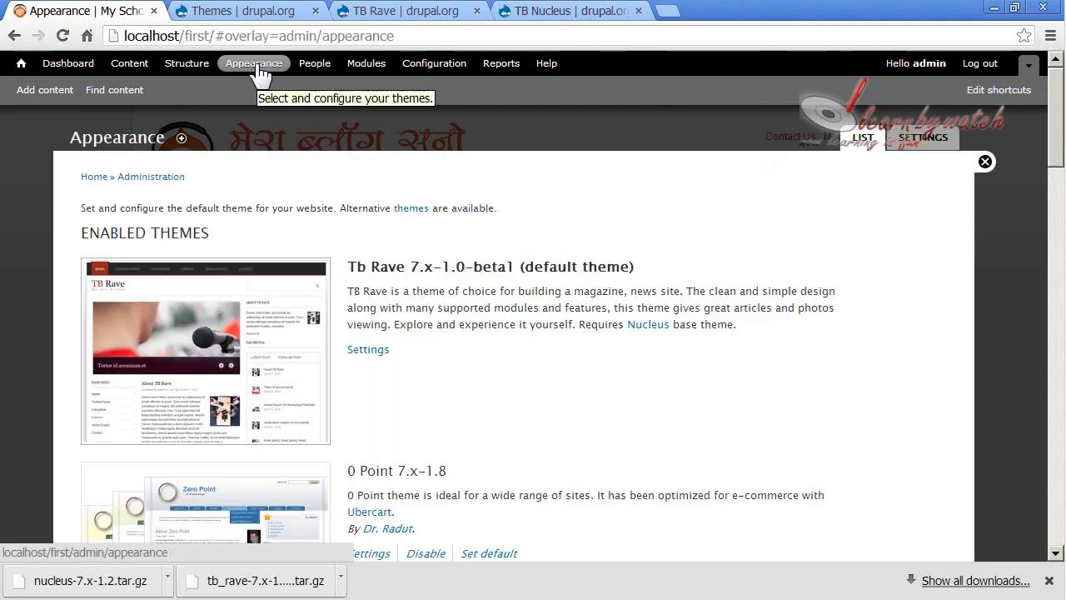
left_click(367, 349)
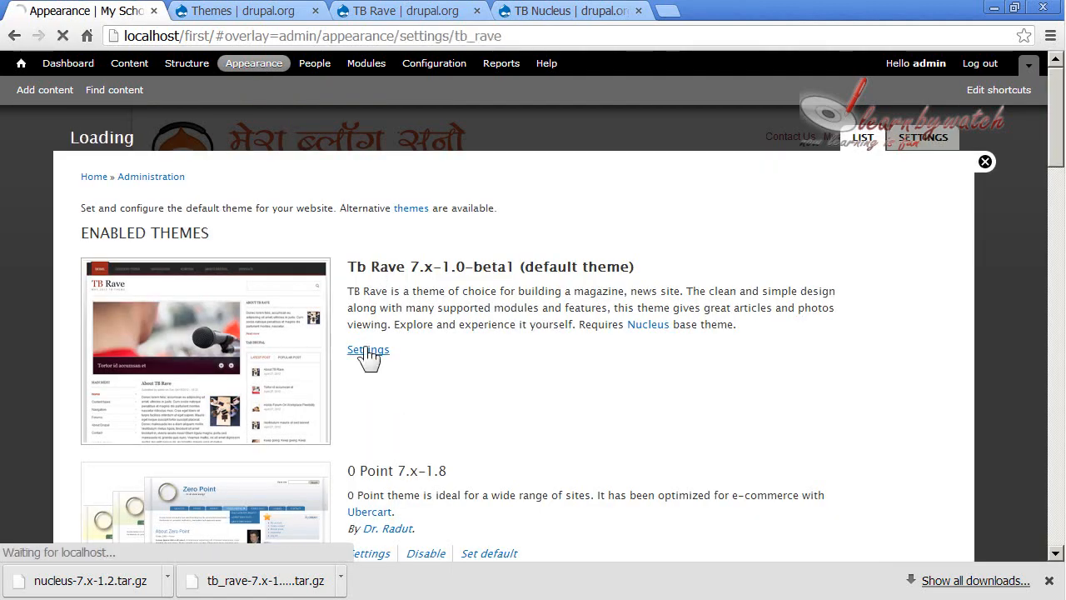
scroll(274, 287, "down", 1)
scroll(264, 291, "down", 5)
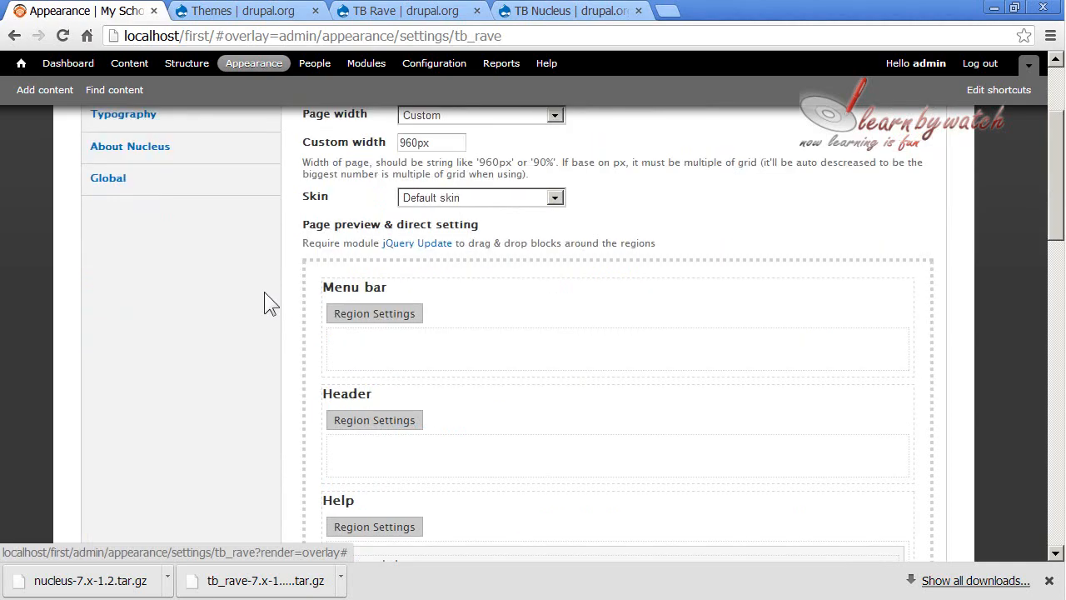
scroll(264, 292, "up", 6)
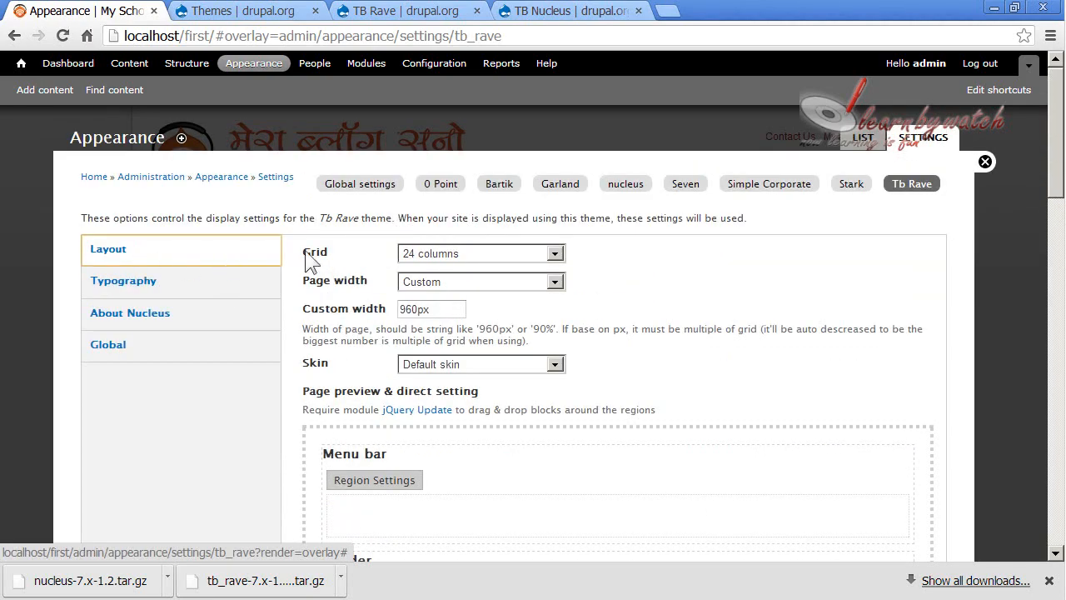
left_click(502, 255)
left_click(502, 254)
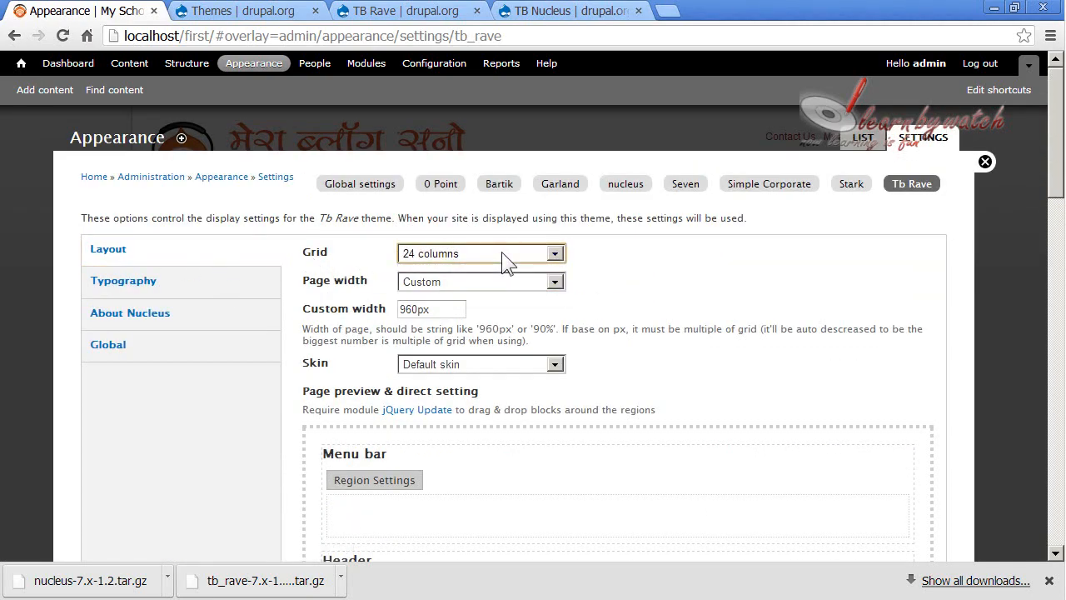
Examine the page width, custom width and skin options and the jQuery Update note in the Tb Rave layout settings
left_click(463, 282)
left_click(462, 281)
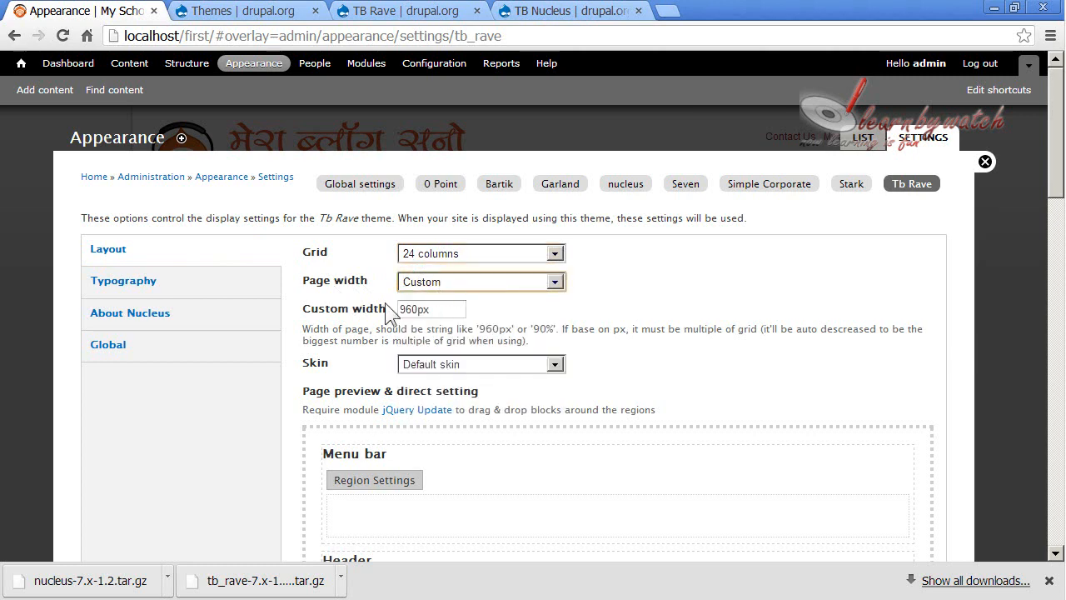
left_click(436, 309)
scroll(471, 326, "down", 1)
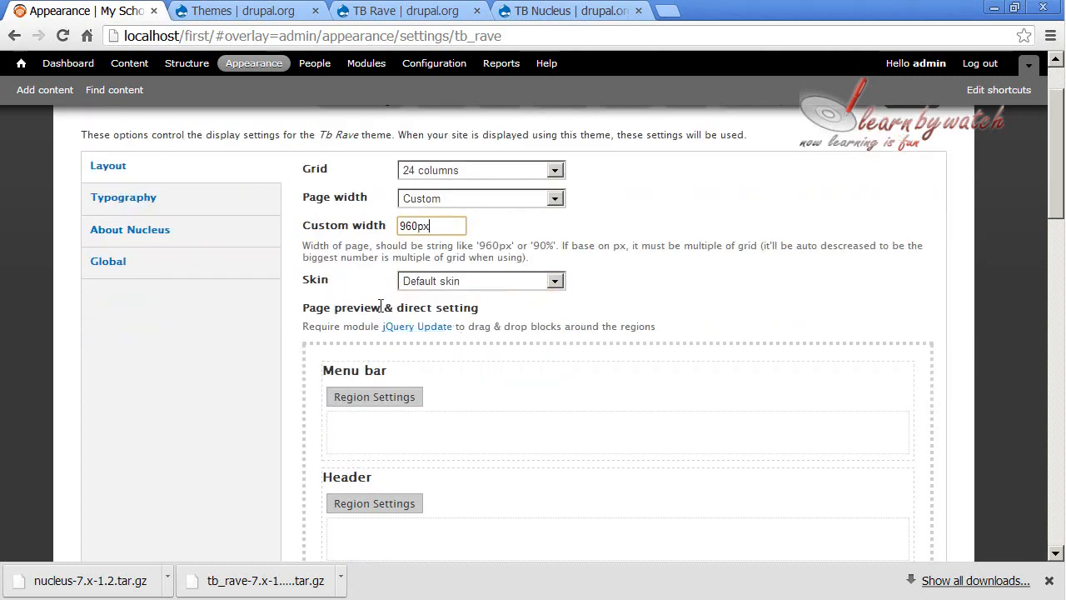
left_click(554, 281)
left_click(554, 282)
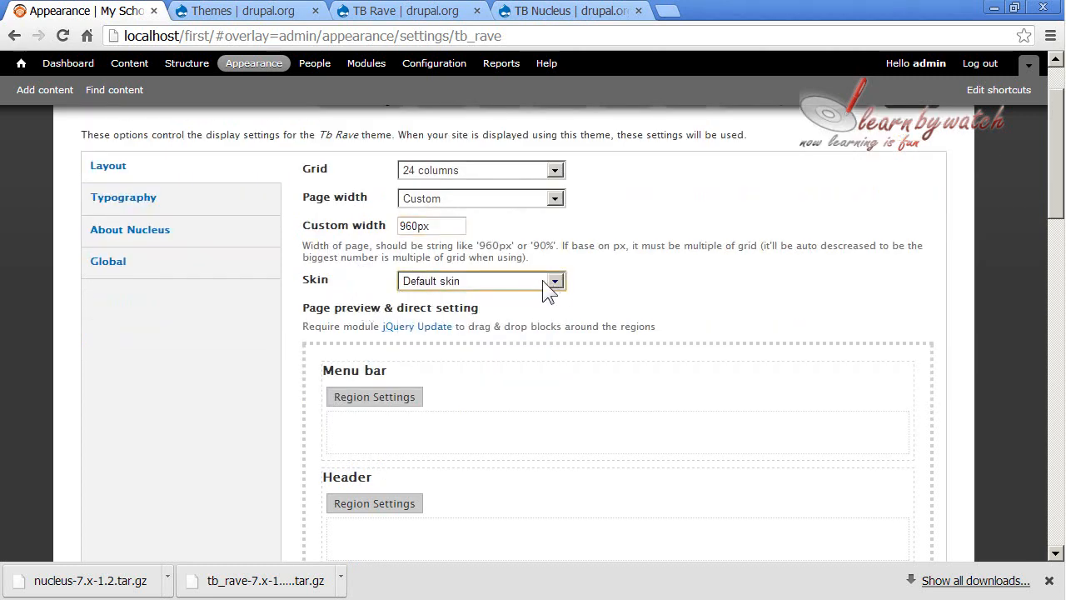
left_click_drag(307, 311, 507, 316)
left_click(508, 317)
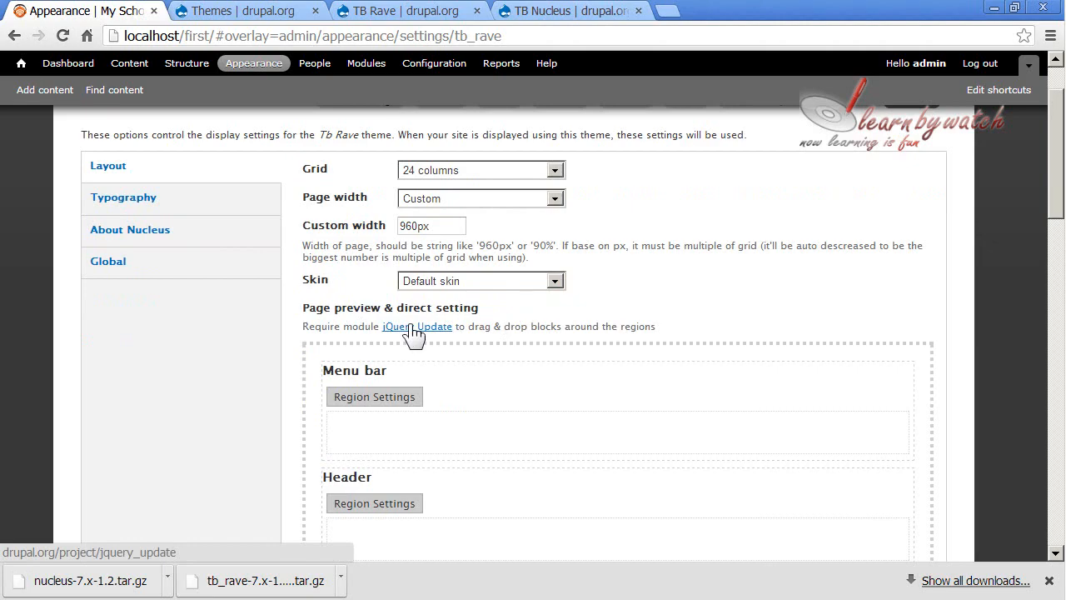
Look through the page preview to see how regions and blocks are arranged in the Tb Rave layout
scroll(420, 358, "down", 10)
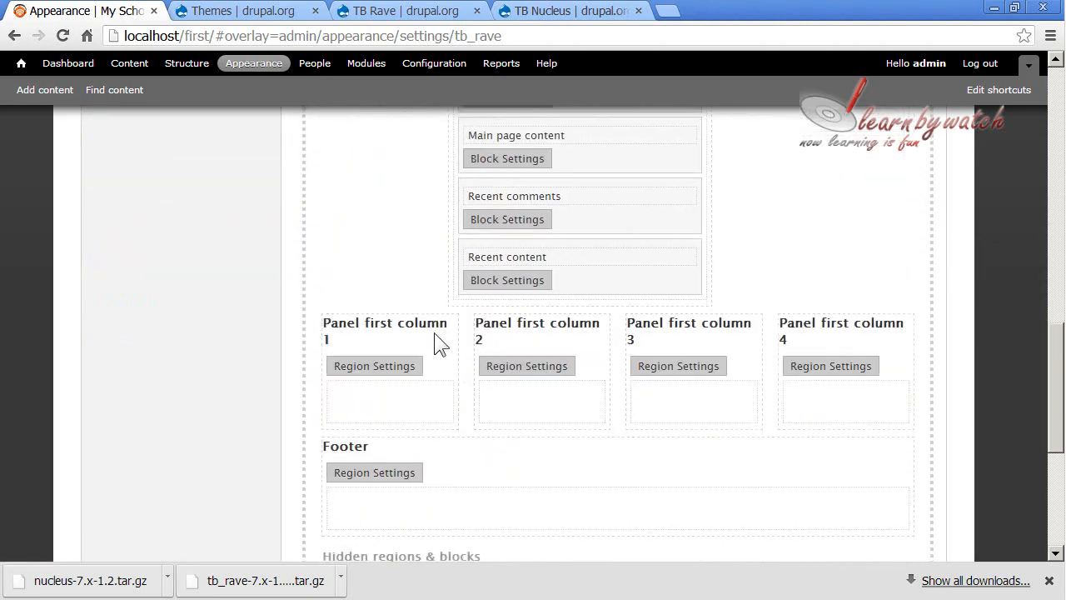
scroll(433, 333, "down", 4)
scroll(416, 317, "up", 7)
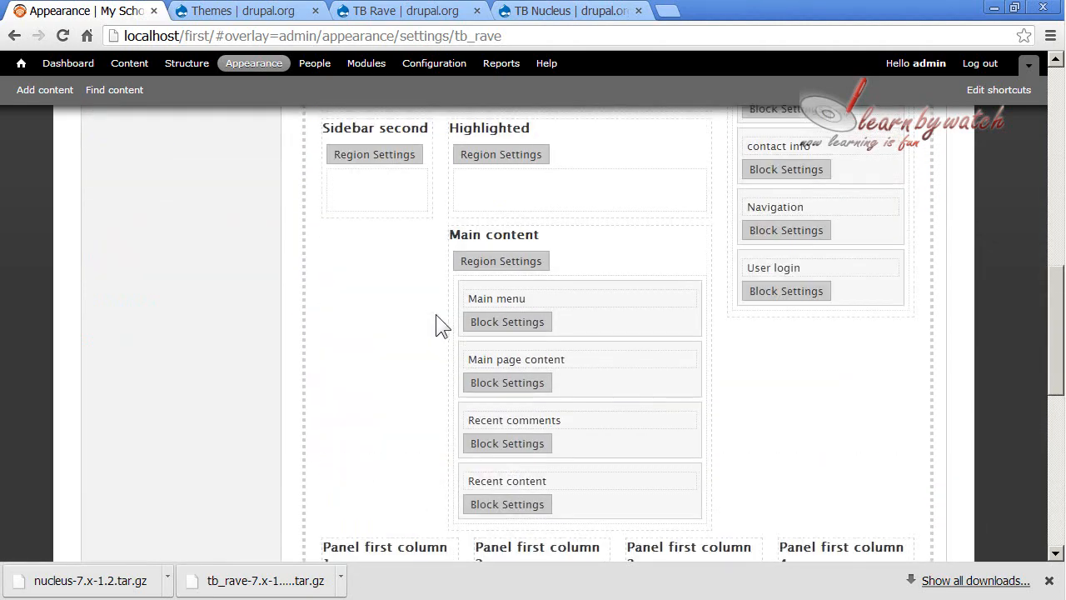
scroll(437, 323, "up", 5)
scroll(449, 327, "down", 3)
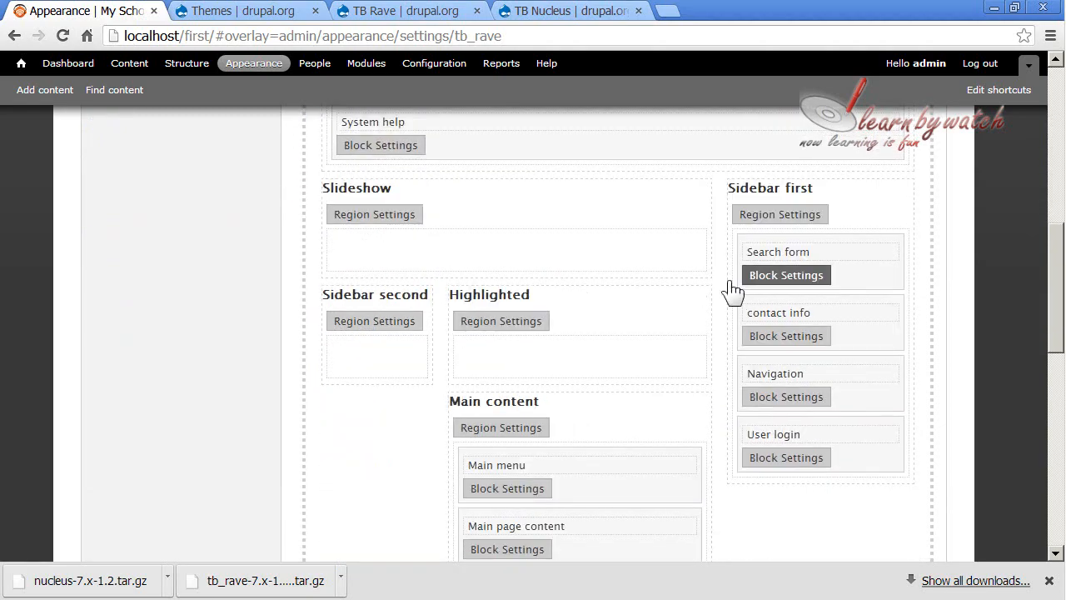
scroll(642, 291, "up", 5)
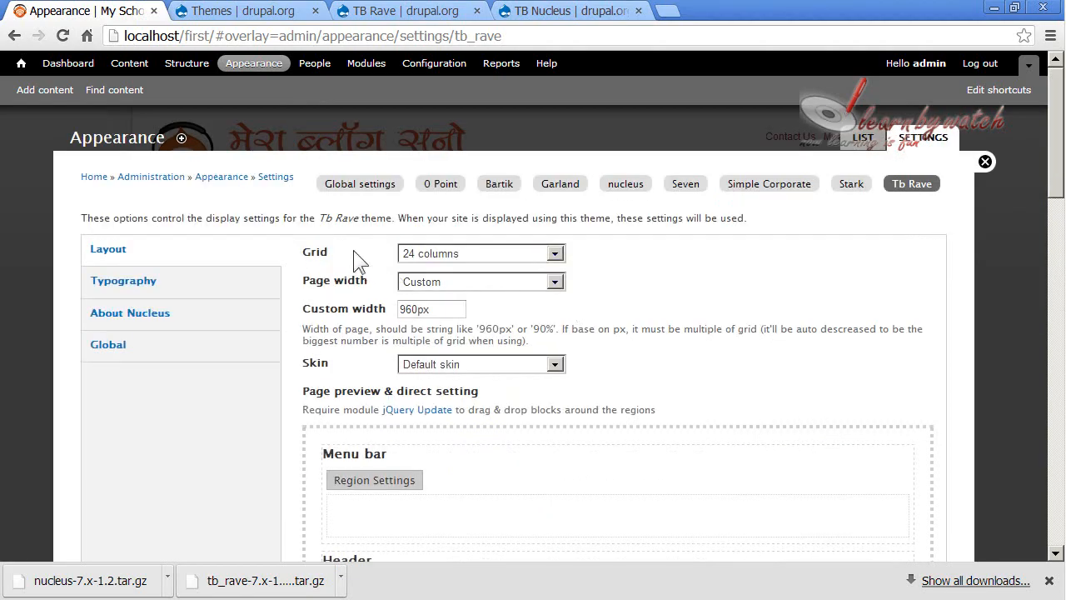
Examine the theme's typography settings, including the base font choices and its font list options
left_click(200, 286)
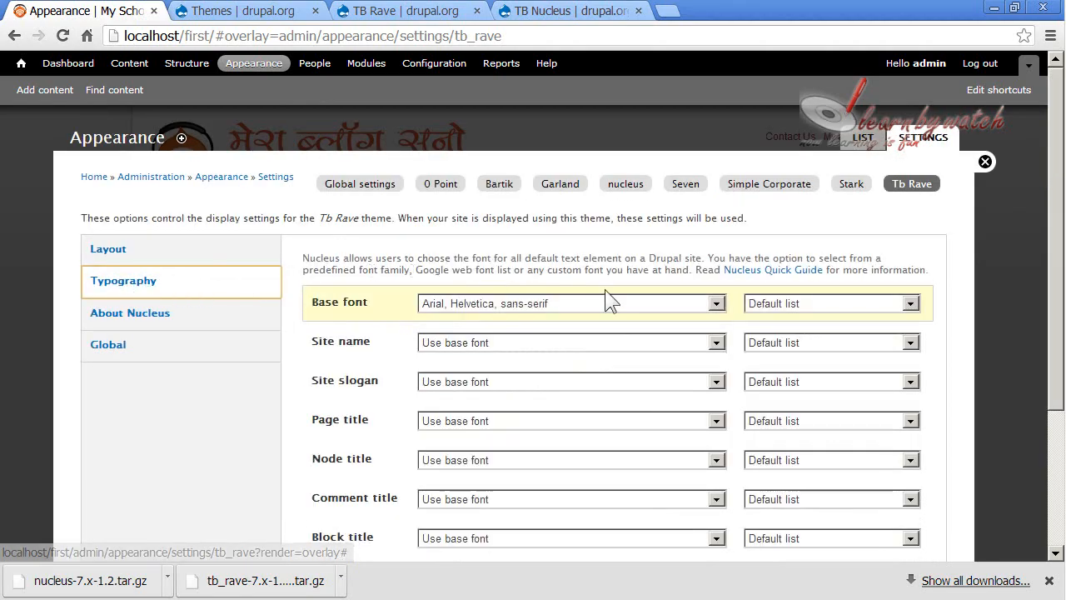
scroll(610, 302, "down", 1)
left_click(707, 223)
left_click(706, 223)
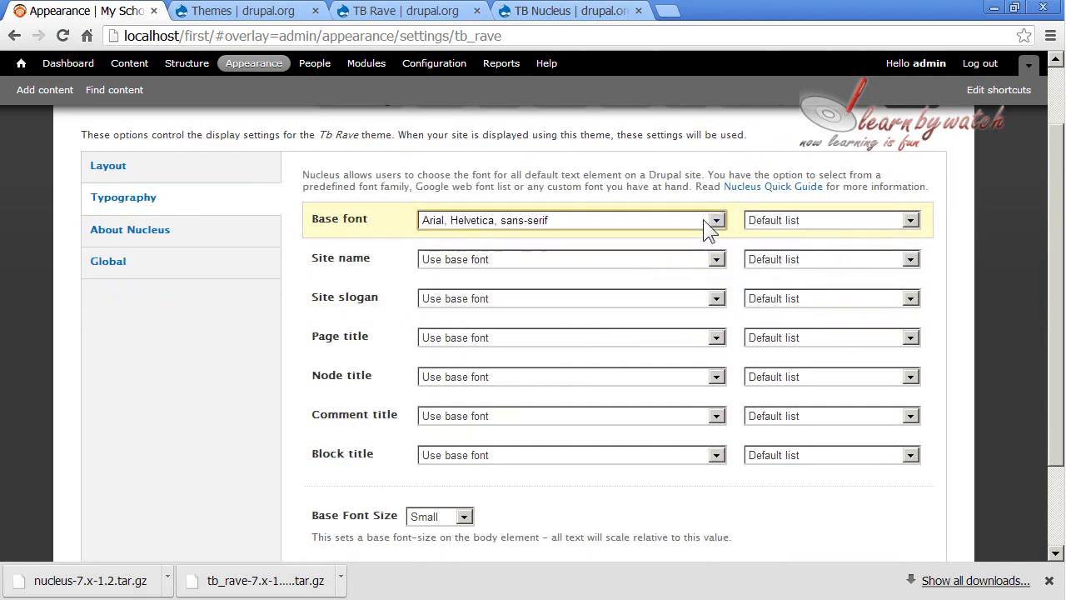
left_click(812, 223)
left_click(813, 235)
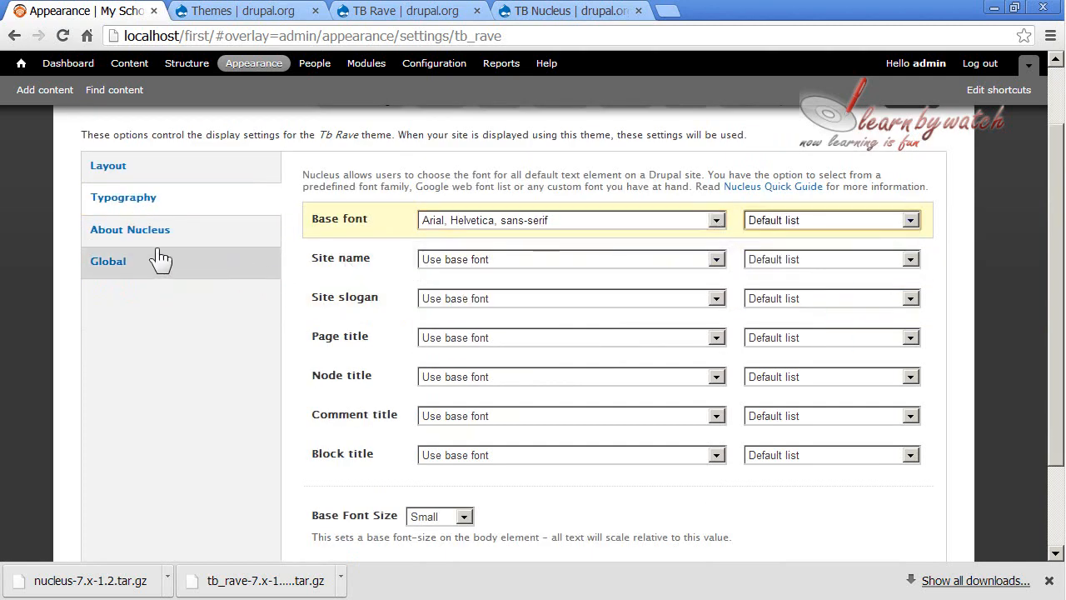
Look over the About Nucleus information and feedback form in the theme settings
left_click(153, 240)
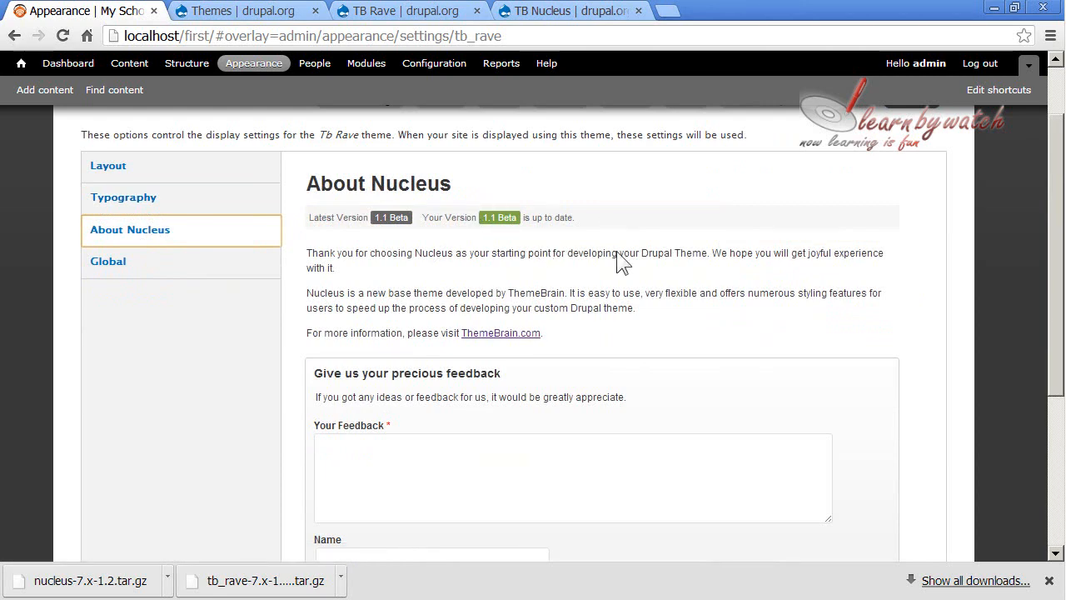
scroll(623, 262, "down", 3)
scroll(554, 316, "up", 3)
Examine the global display toggles for page elements, including the breadcrumb option, and collapse them again
left_click(167, 262)
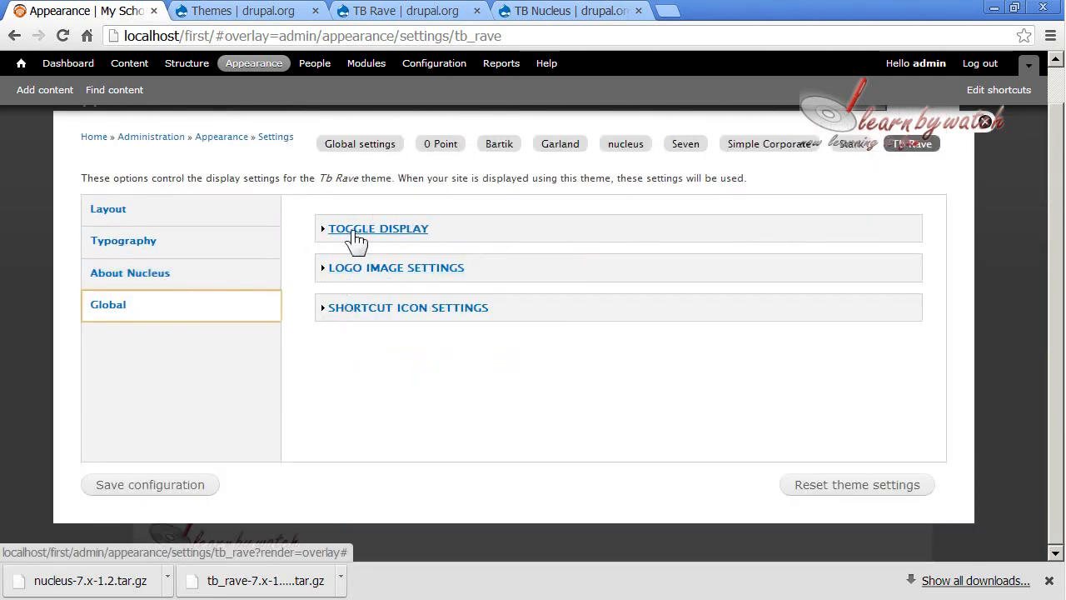
left_click(356, 236)
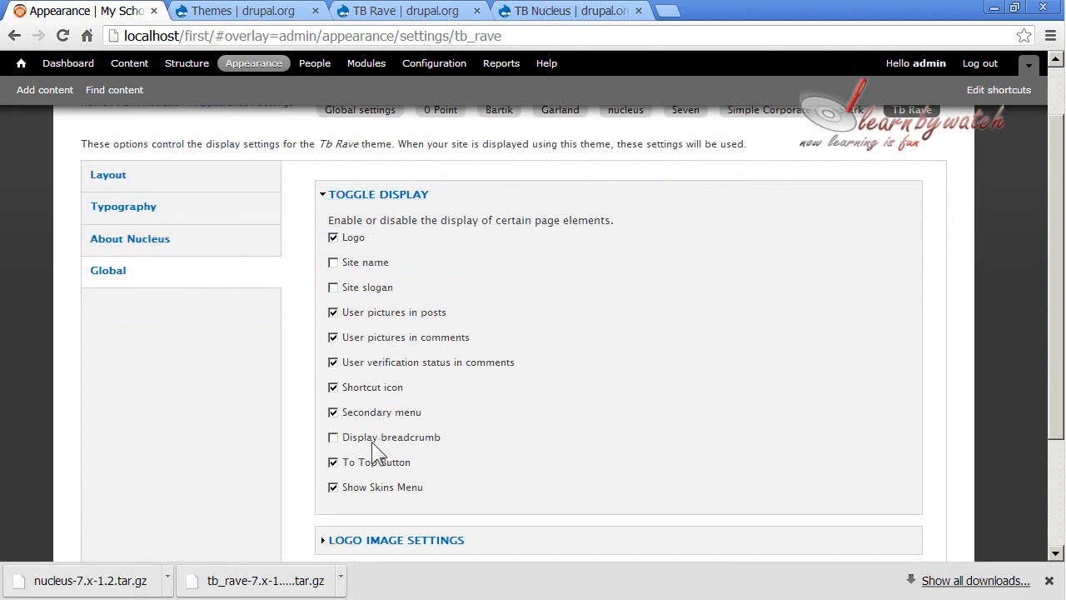
left_click(333, 437)
left_click(376, 196)
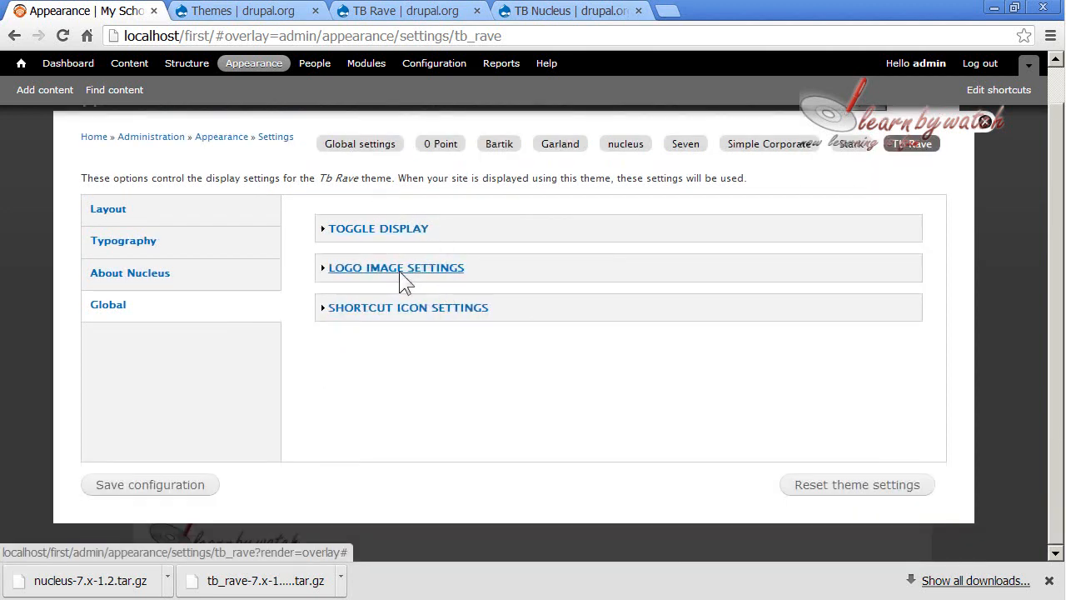
Examine the theme's logo image settings and shortcut icon settings, collapsing each section again
left_click(399, 270)
scroll(420, 367, "down", 2)
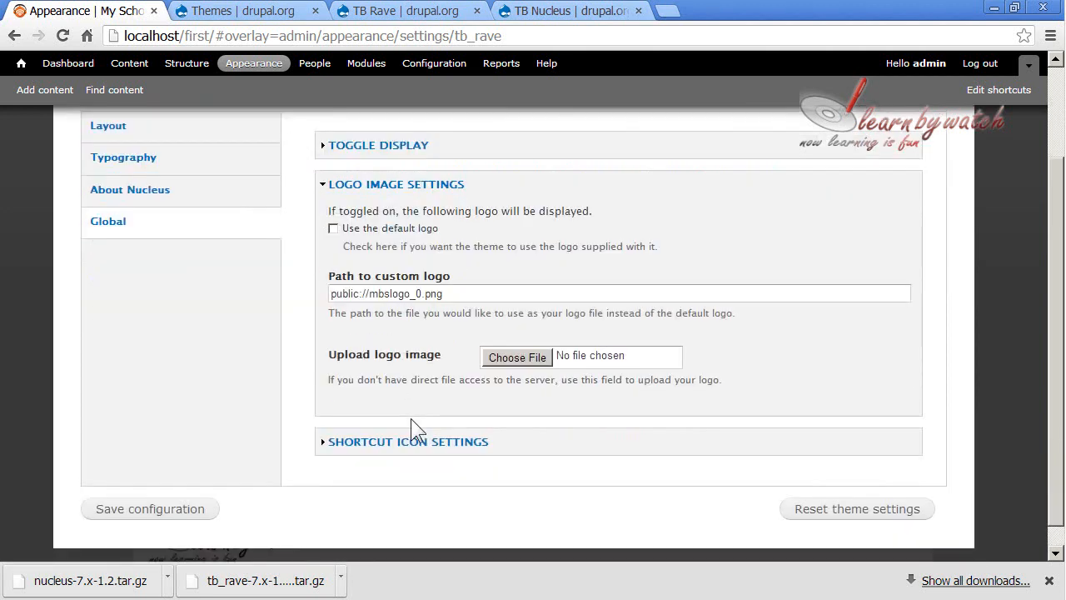
left_click(412, 188)
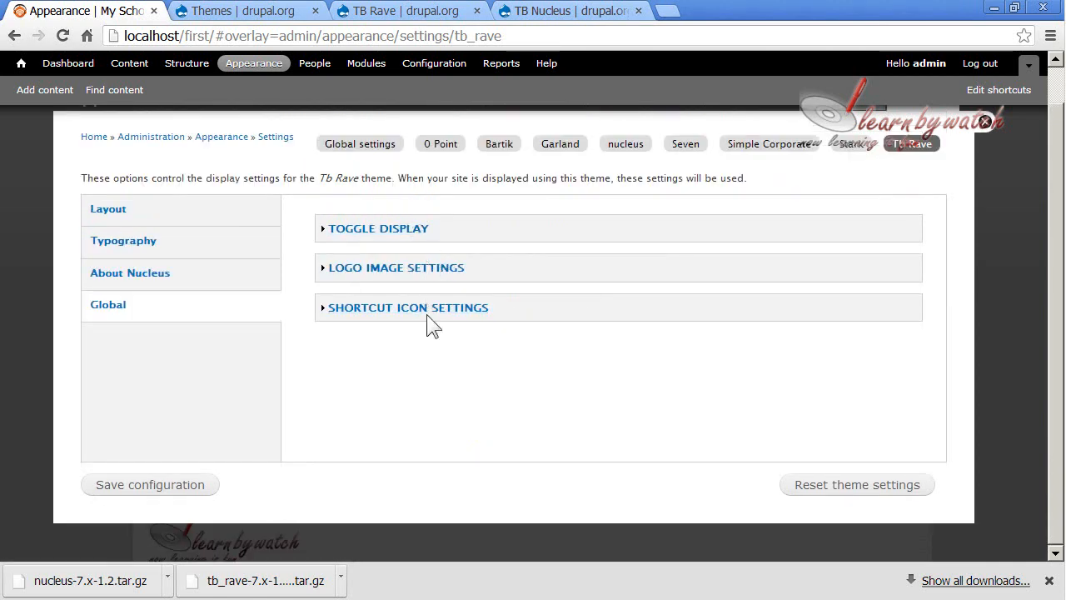
left_click(389, 308)
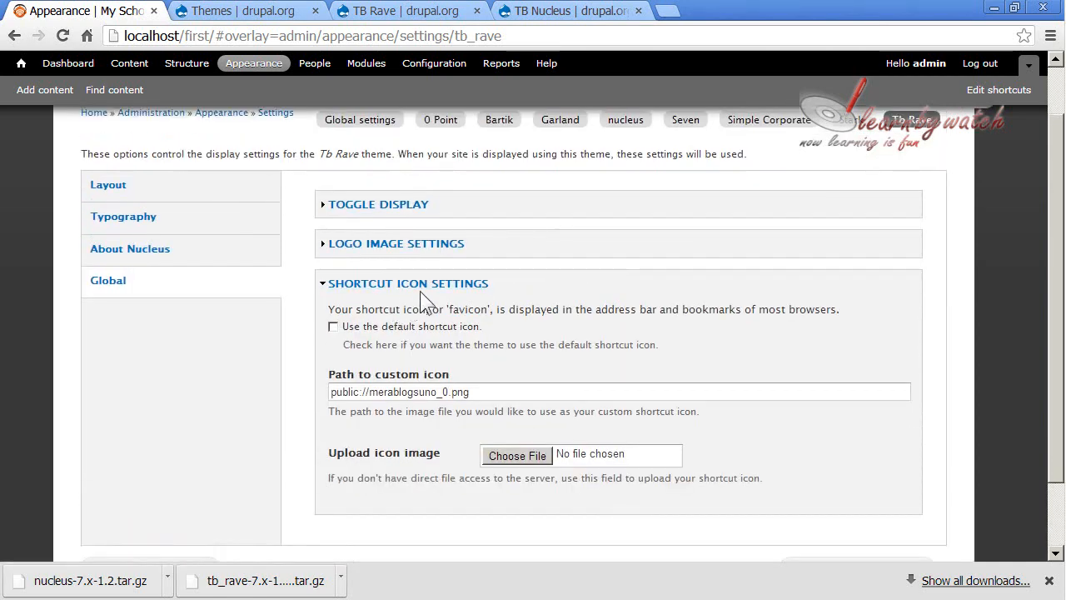
left_click(401, 284)
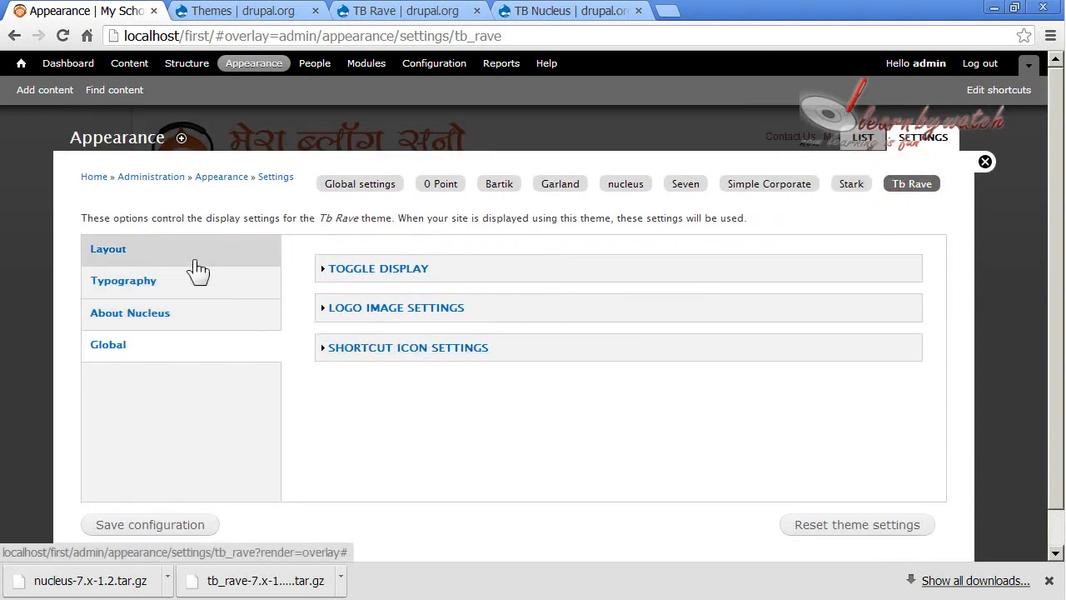
Look over the layout settings and region preview once more, and close the theme settings
left_click(194, 259)
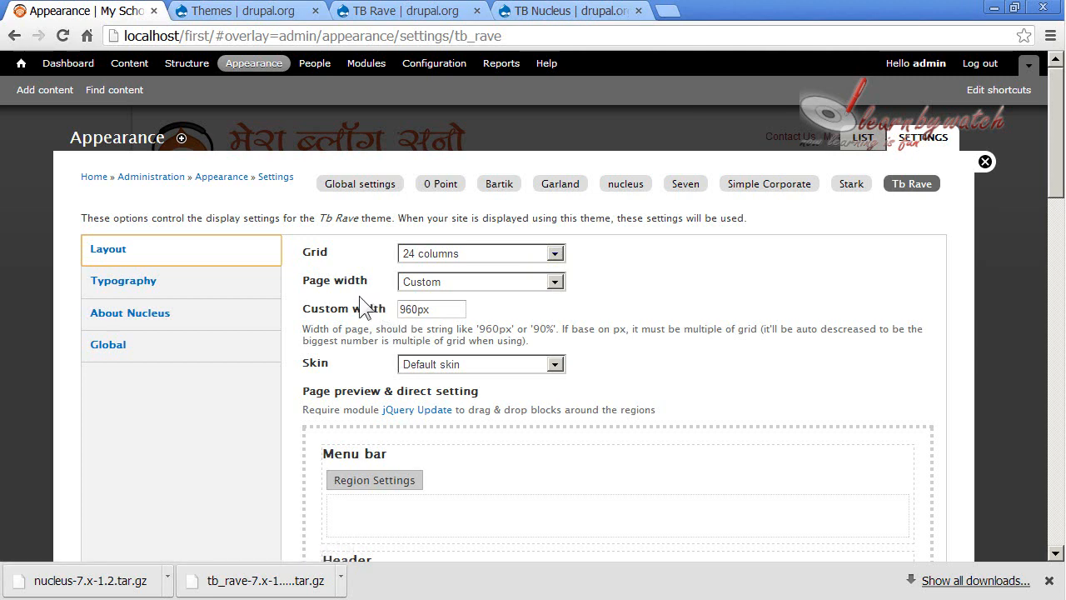
scroll(356, 302, "down", 3)
scroll(356, 302, "down", 3)
scroll(355, 302, "up", 6)
left_click(985, 160)
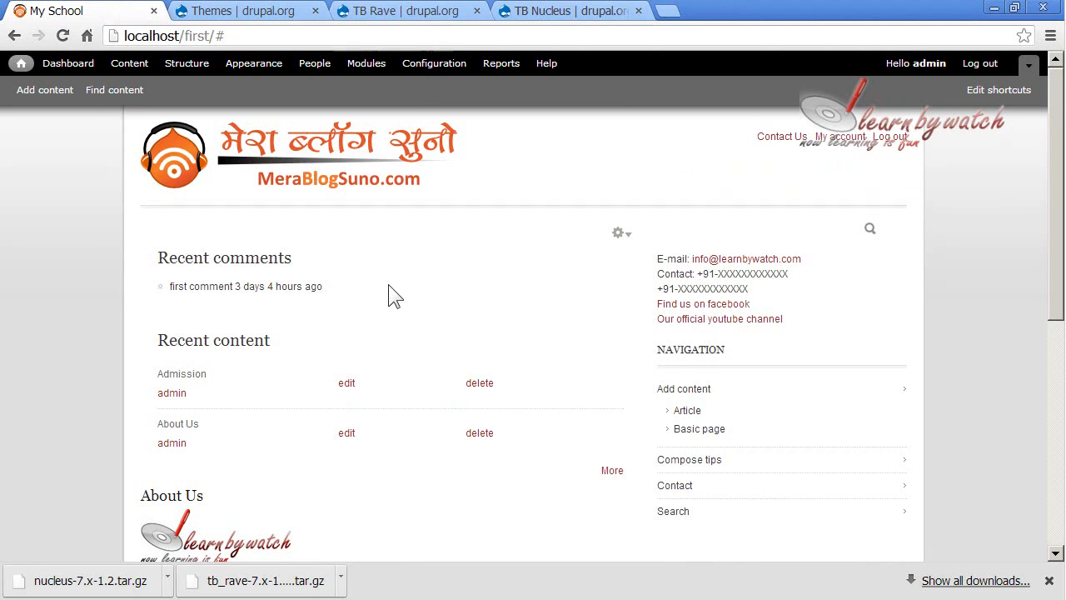
Open the site's block administration for Tb Rave and assign the Main menu block to the Menu bar region
left_click(201, 65)
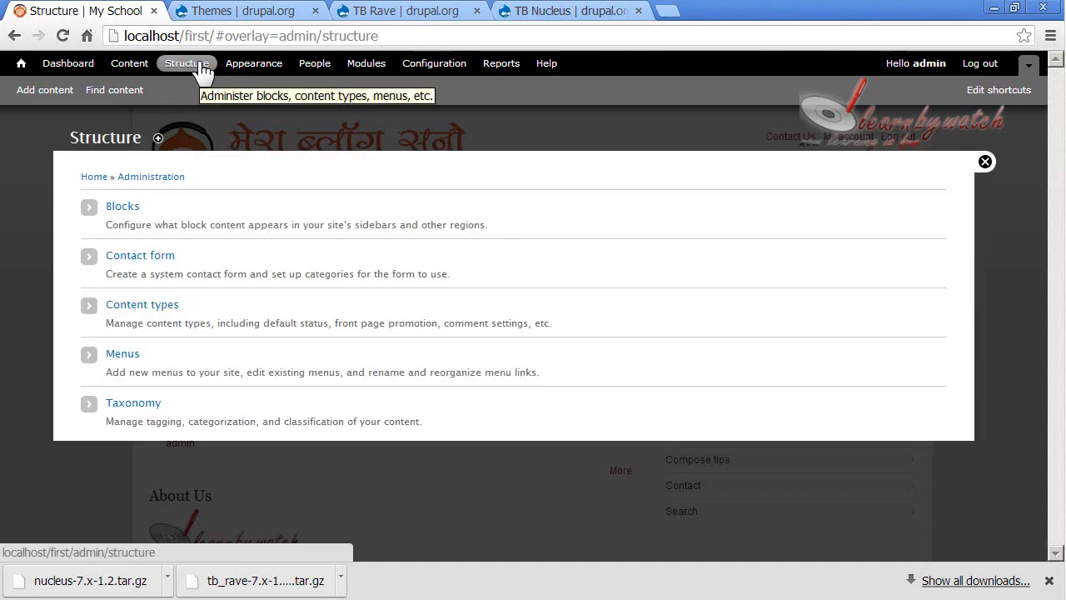
left_click(125, 209)
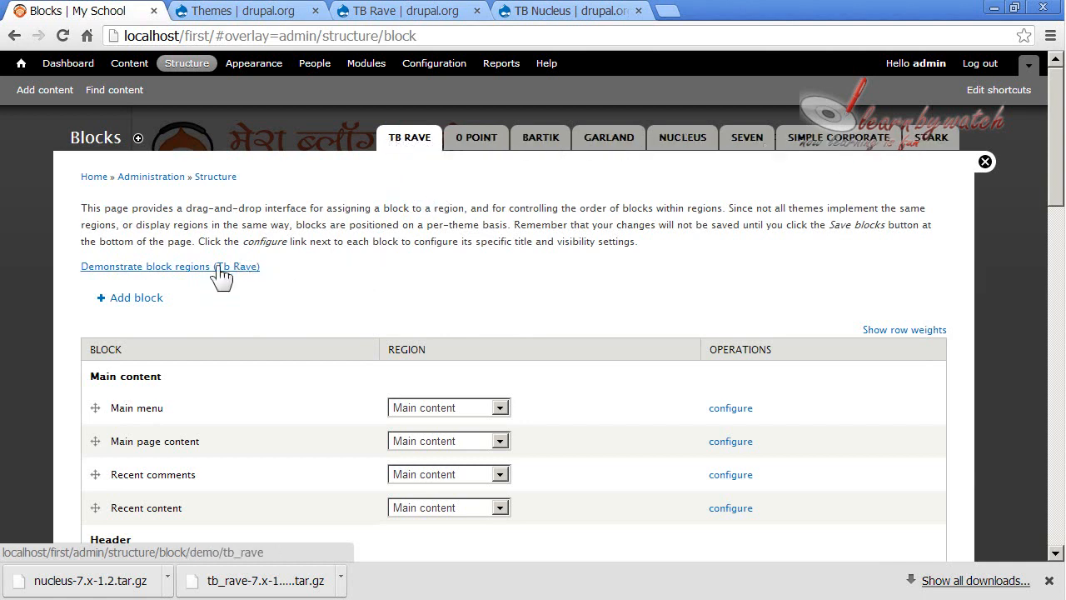
scroll(265, 272, "down", 3)
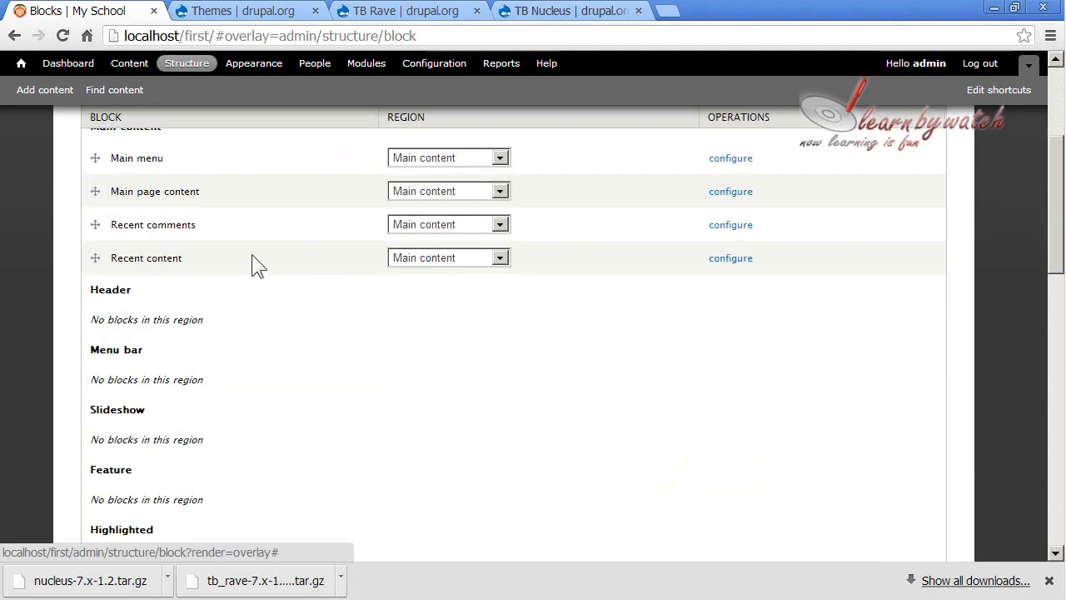
scroll(106, 215, "up", 1)
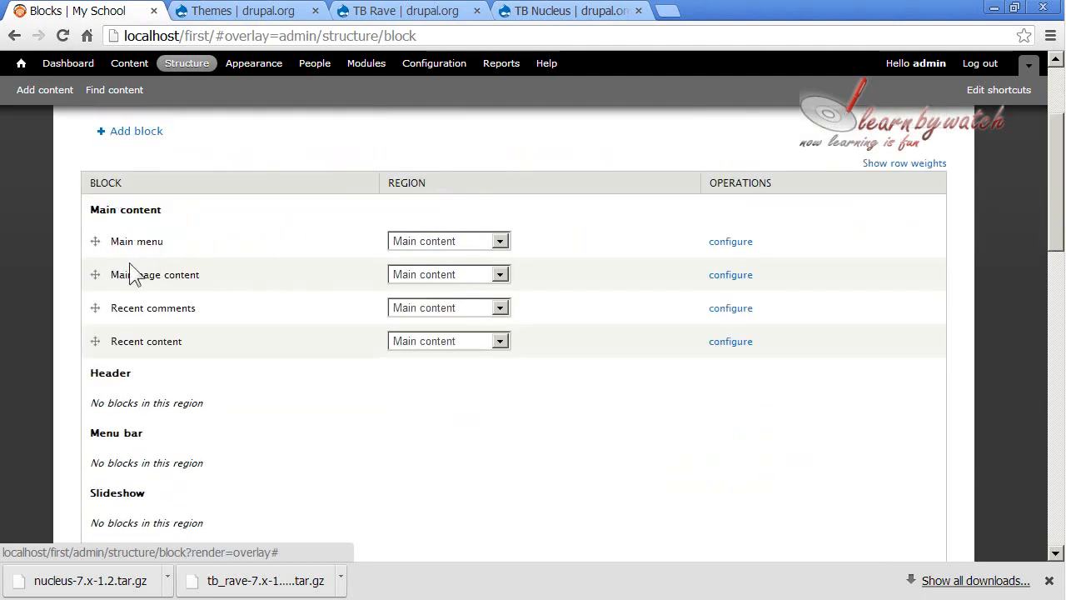
left_click(473, 239)
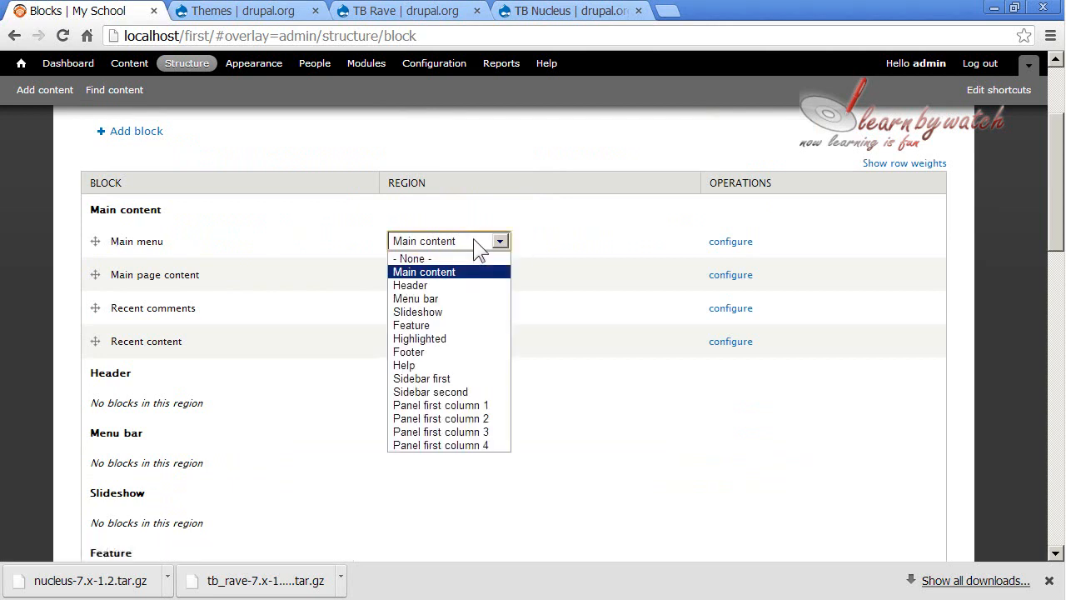
left_click(456, 299)
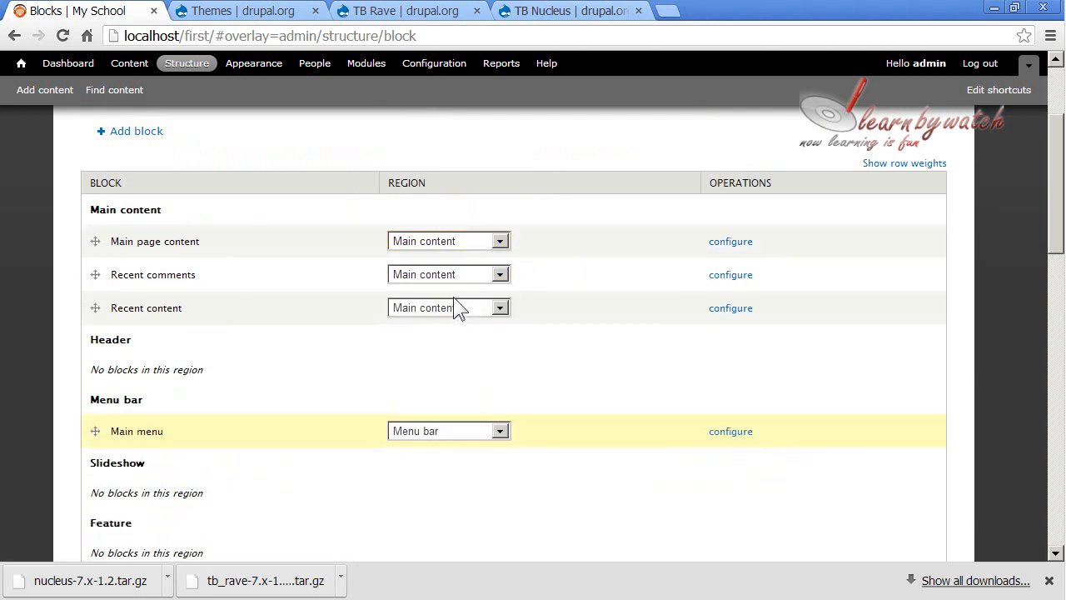
Assign the Recent comments block to the Panel first column 1 region
left_click(455, 243)
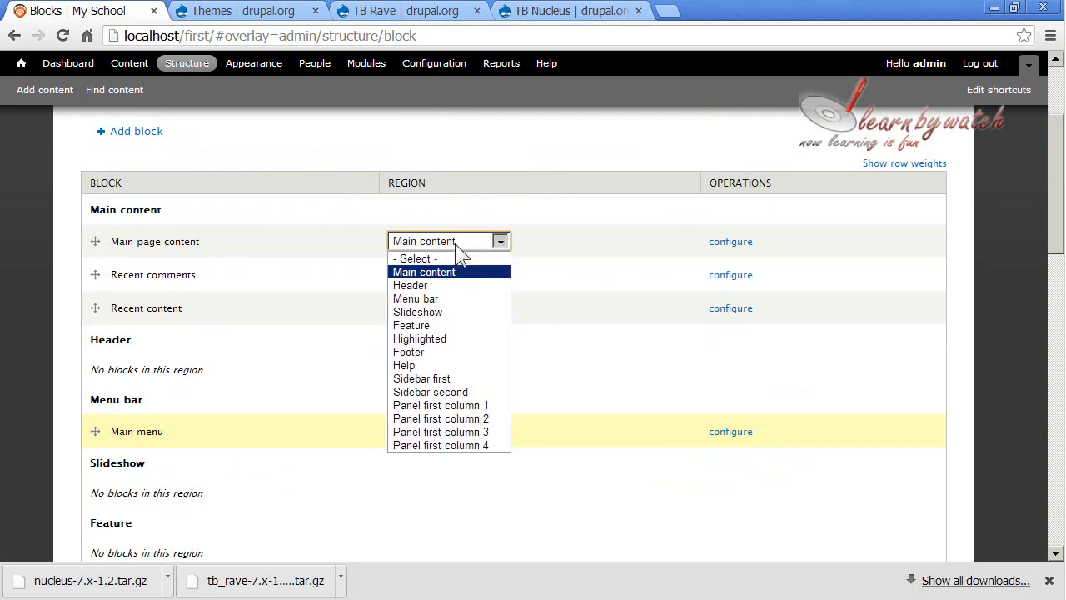
left_click(454, 243)
left_click(483, 277)
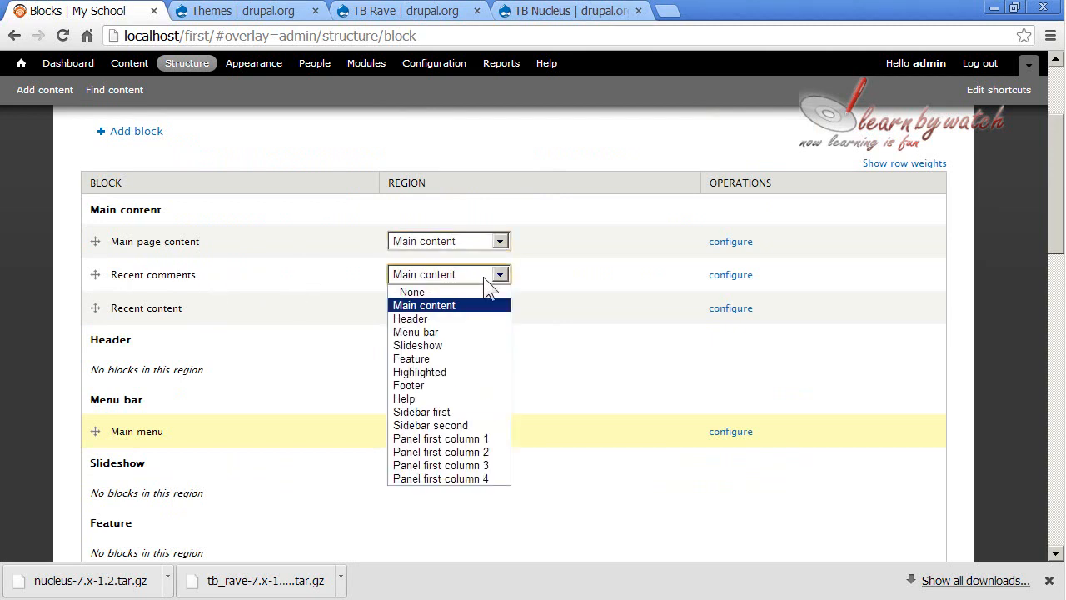
left_click(476, 442)
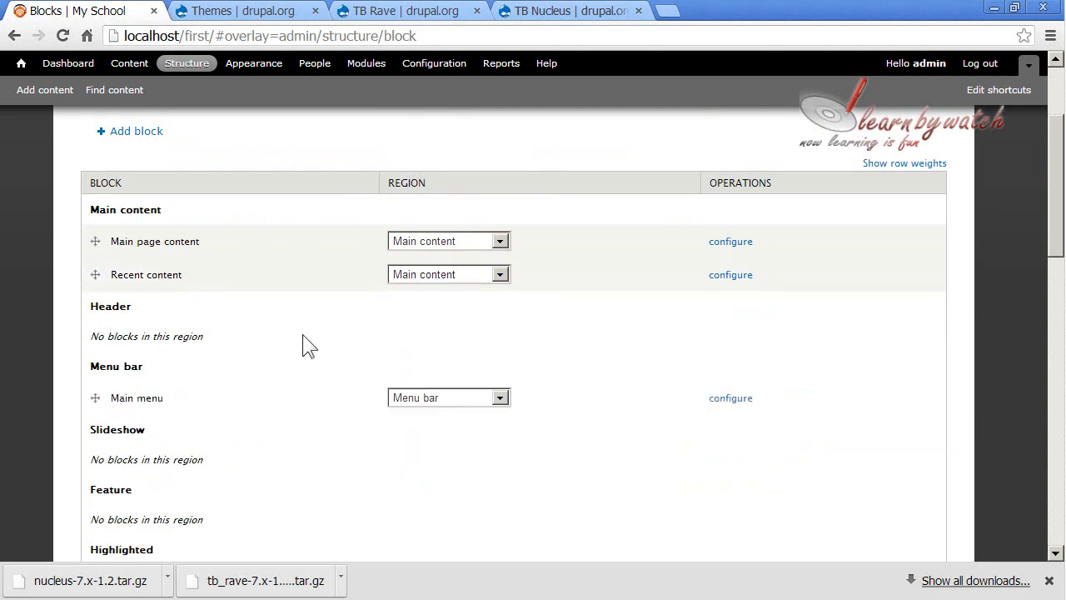
Assign the Recent content block to the Panel first column 2 region and look over the remaining block placements
left_click(487, 273)
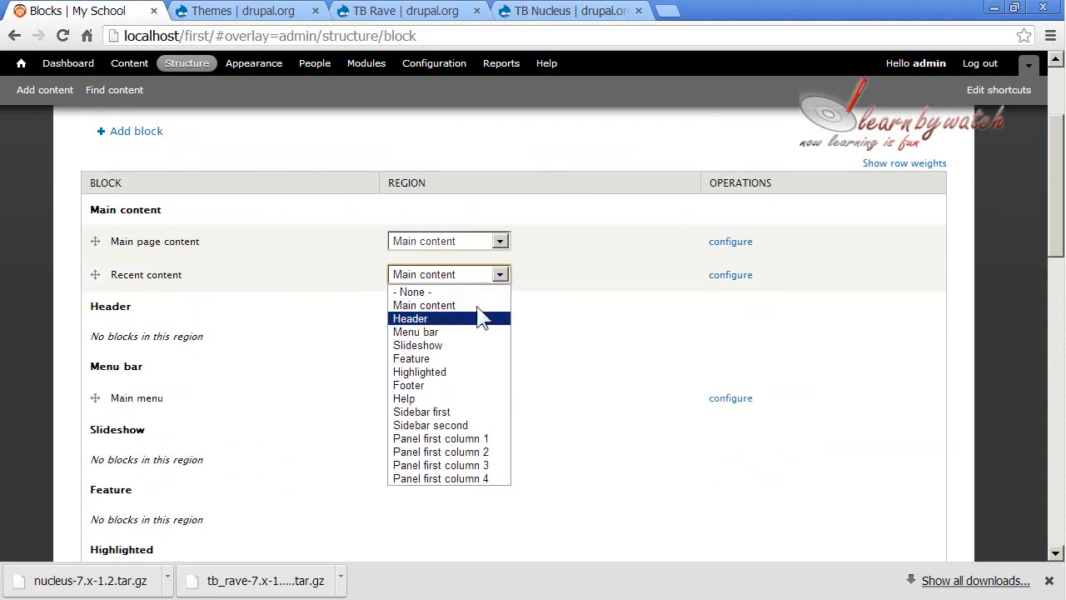
left_click(462, 452)
scroll(309, 365, "down", 2)
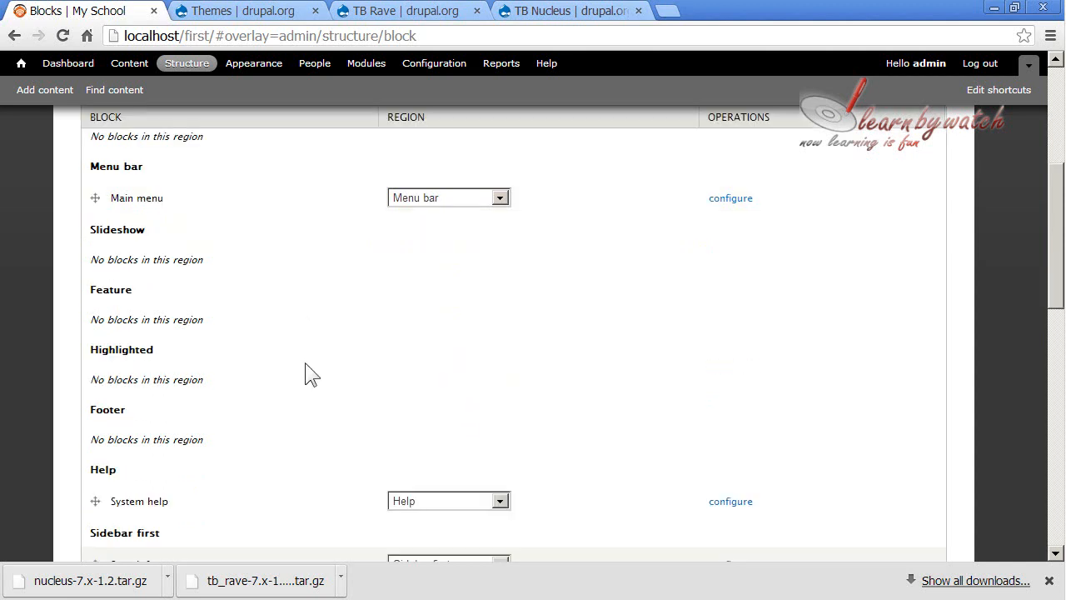
scroll(306, 364, "down", 3)
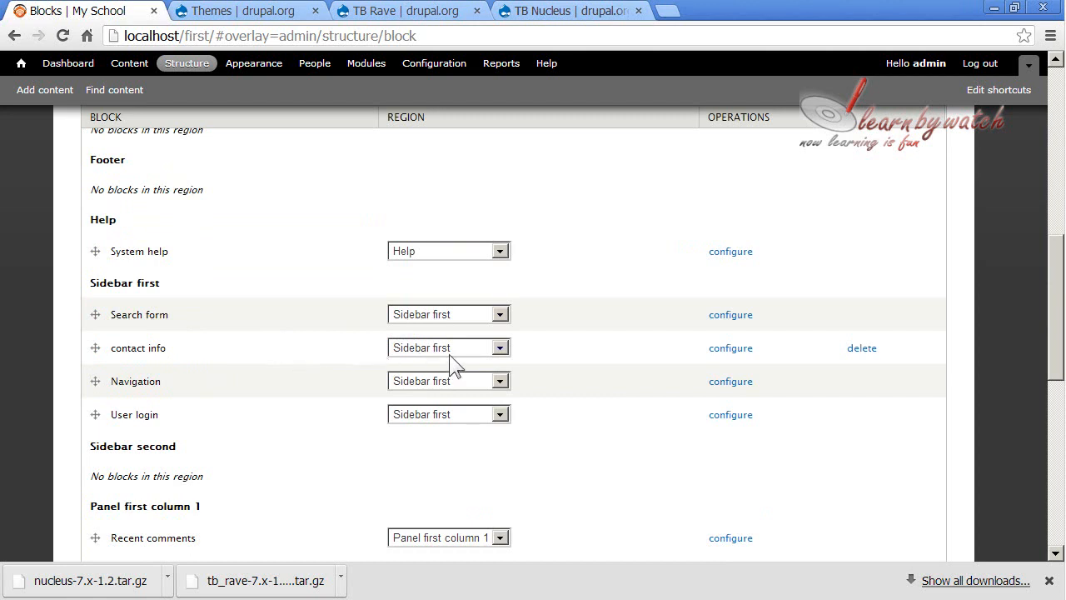
scroll(290, 387, "down", 2)
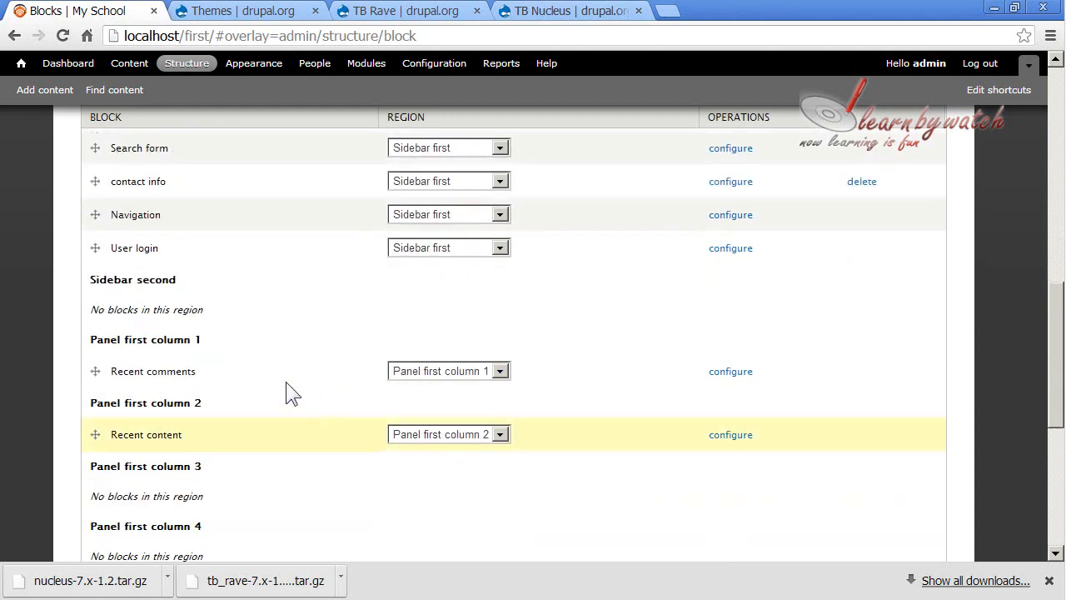
scroll(325, 332, "down", 5)
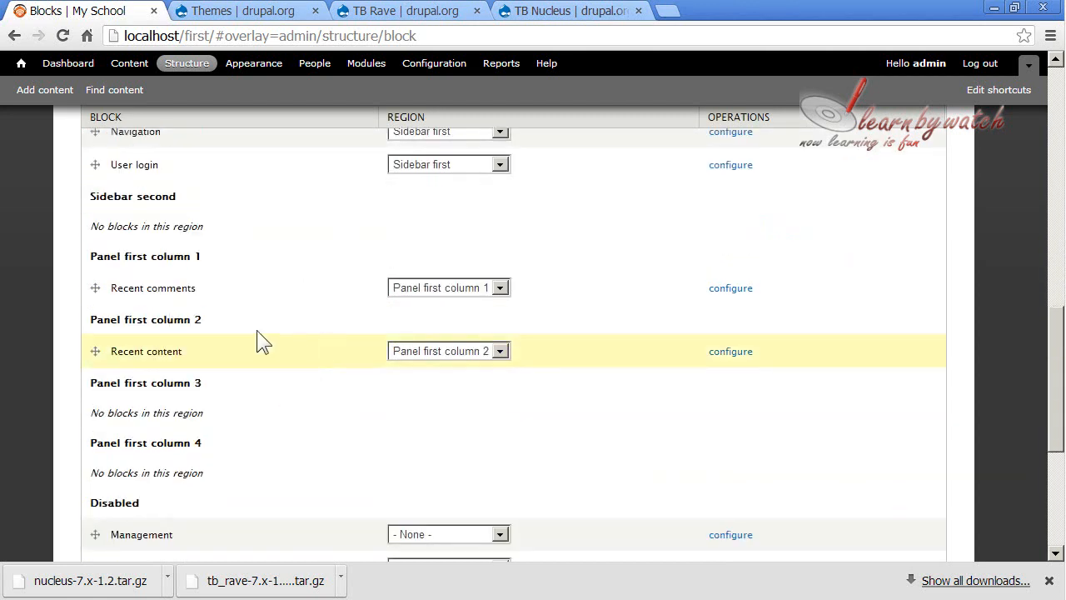
Save the Tb Rave block placements and close the block administration
left_click(157, 486)
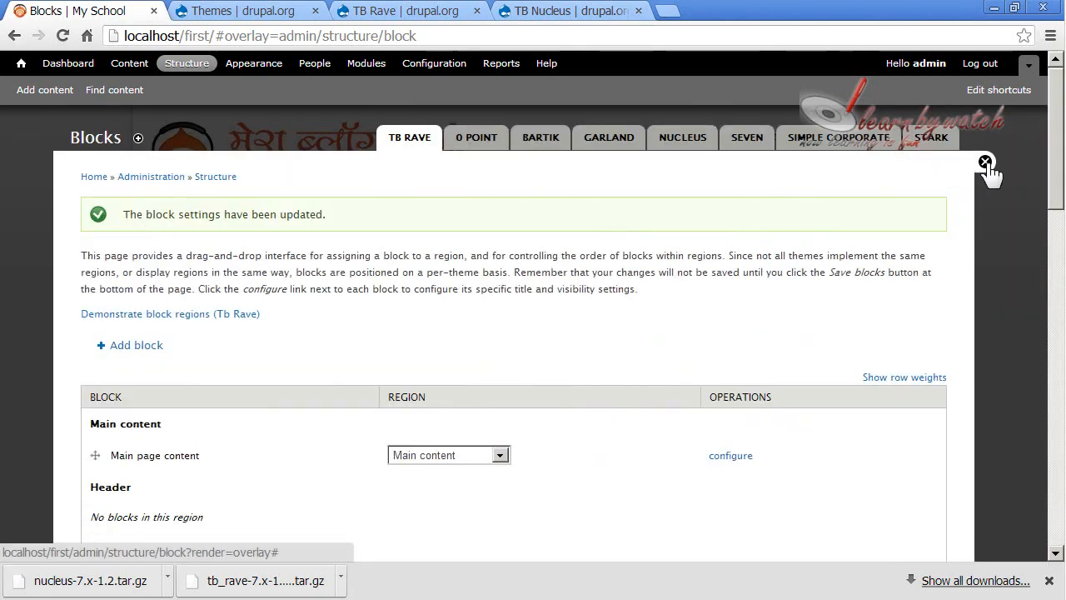
left_click(985, 161)
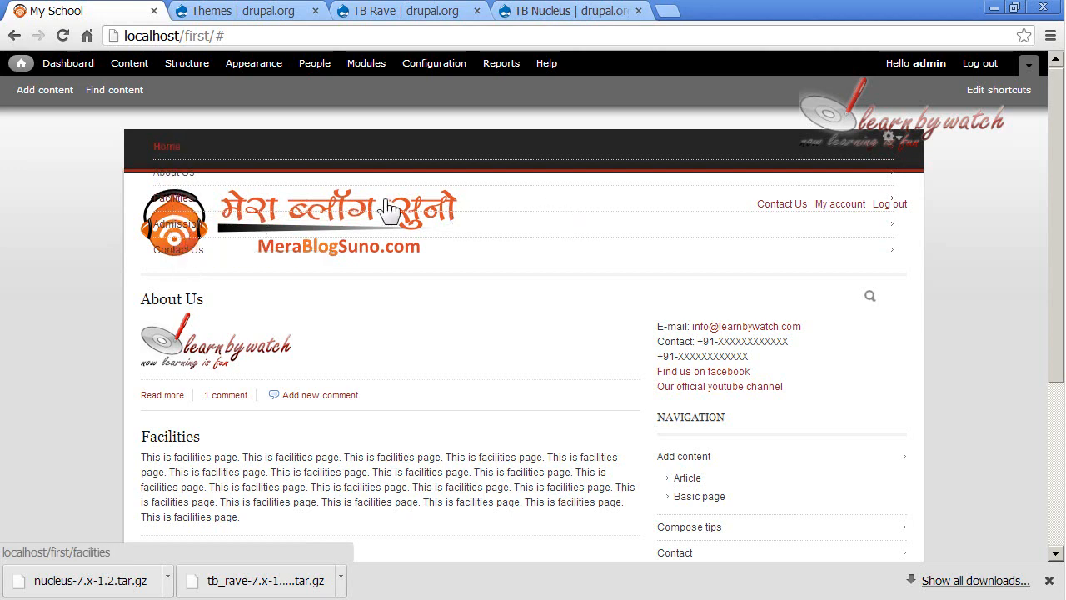
Look through the TB Rave and TB Nucleus project pages on drupal.org, reading their descriptions and feature lists
left_click(403, 12)
scroll(368, 219, "up", 5)
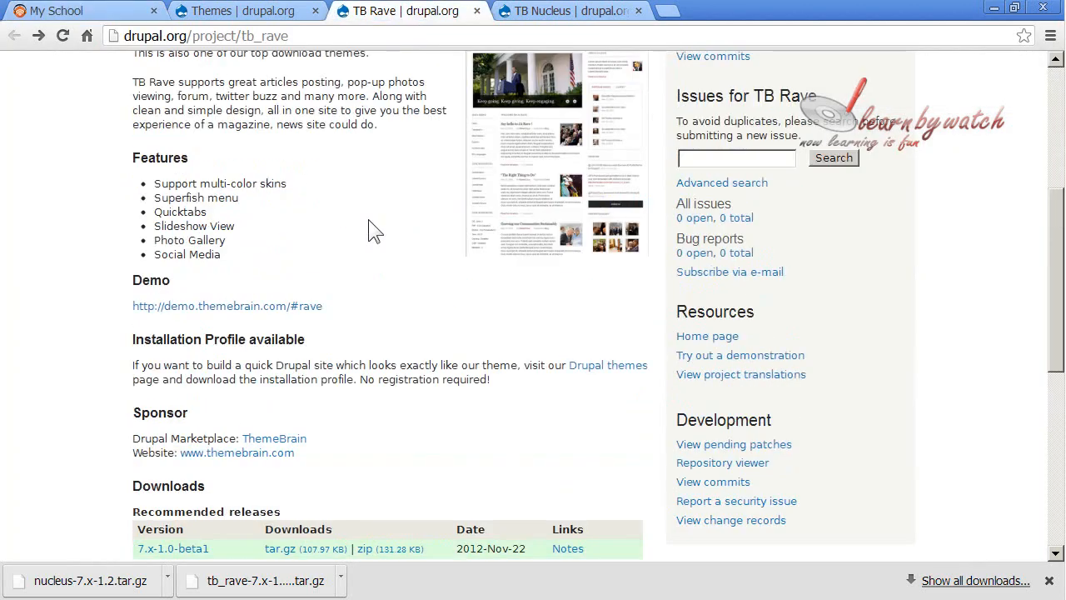
scroll(283, 250, "down", 1)
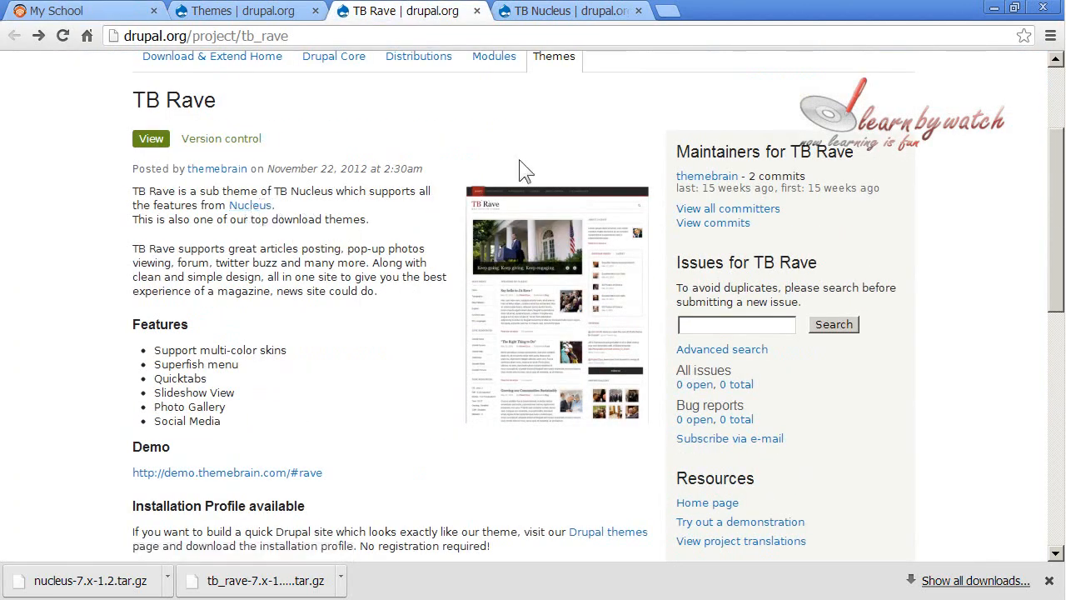
left_click(571, 16)
scroll(399, 158, "up", 9)
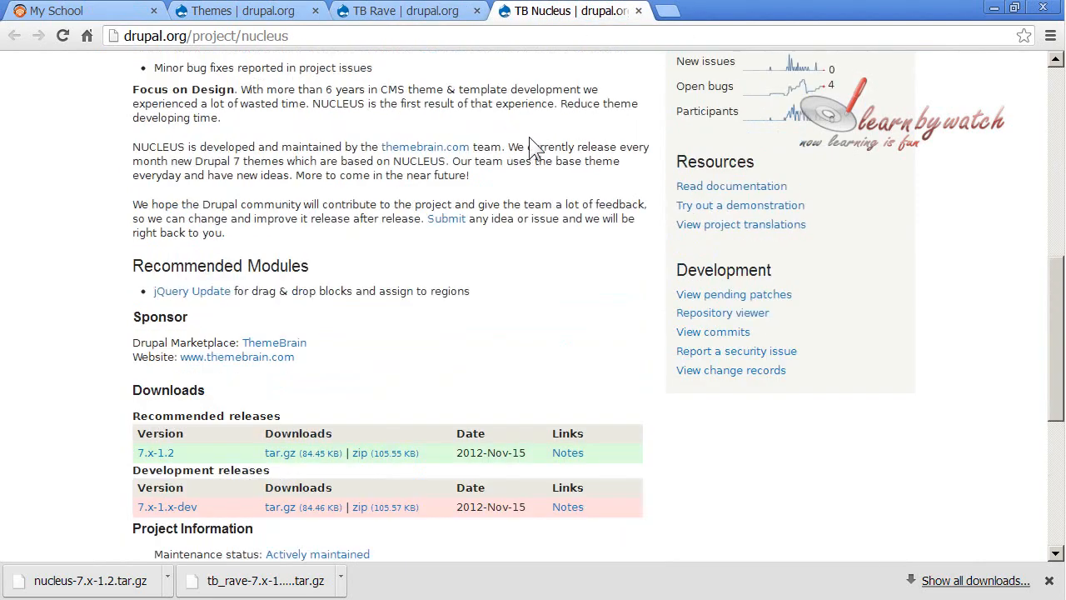
scroll(393, 193, "down", 1)
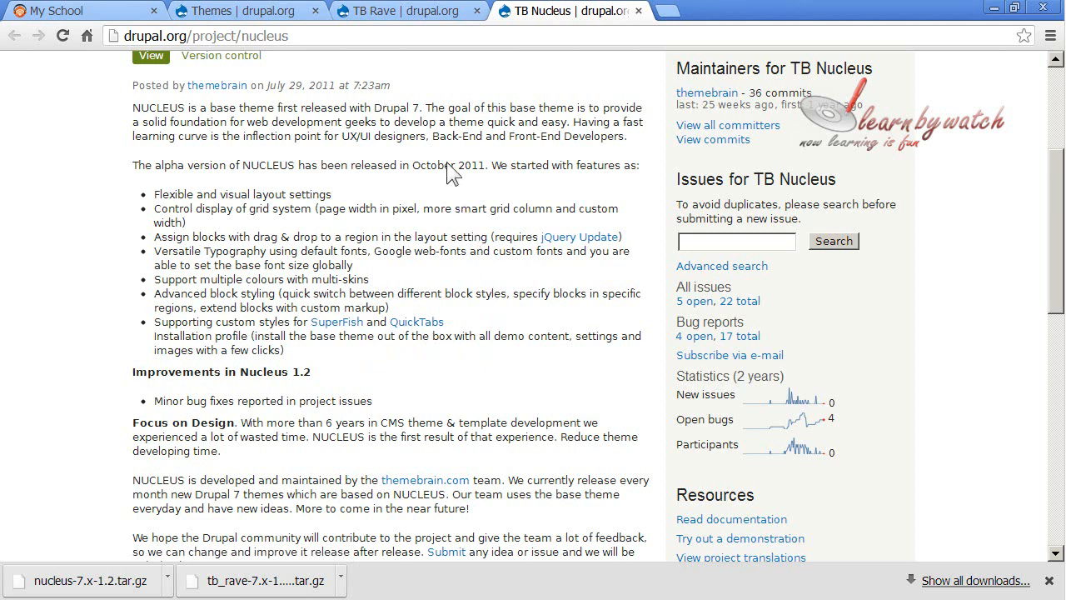
left_click(379, 14)
scroll(396, 196, "up", 1)
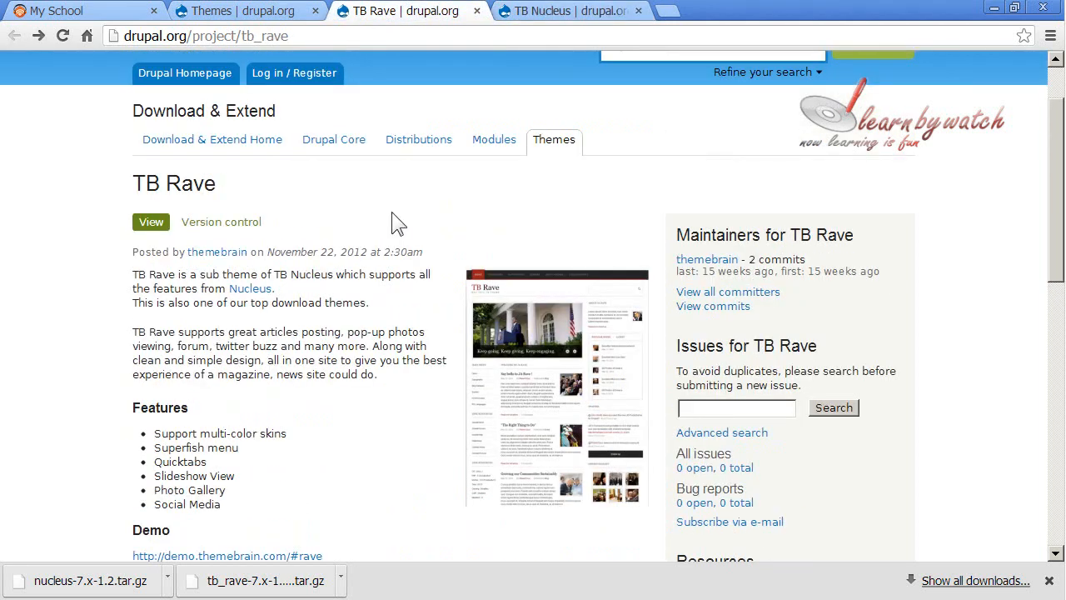
Open TB Rave's online demonstration, look through it and compare it with the My School front page
scroll(691, 298, "down", 5)
left_click(746, 187)
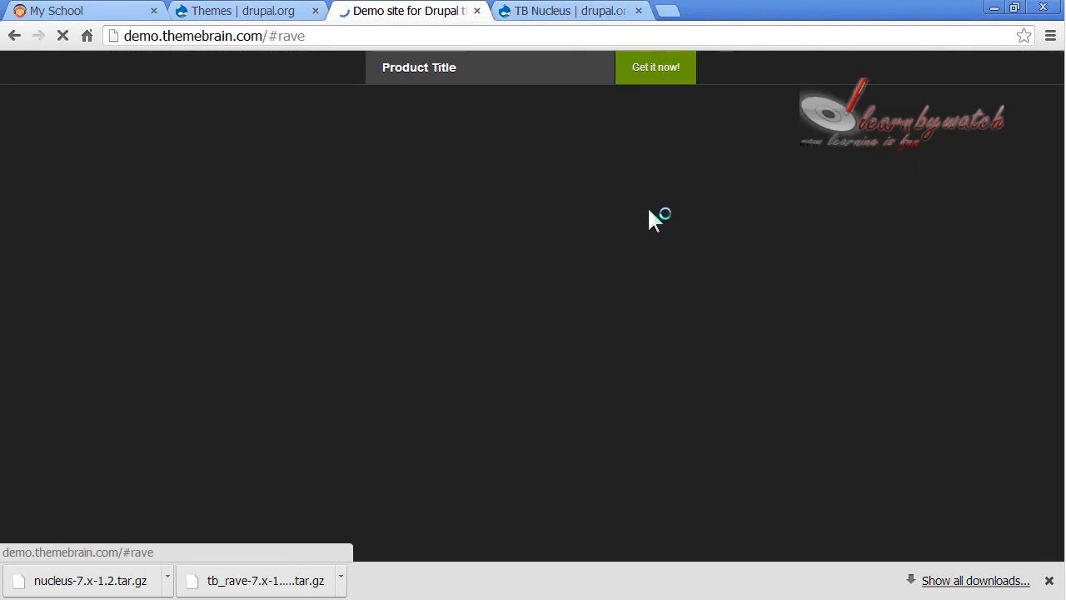
scroll(731, 262, "down", 10)
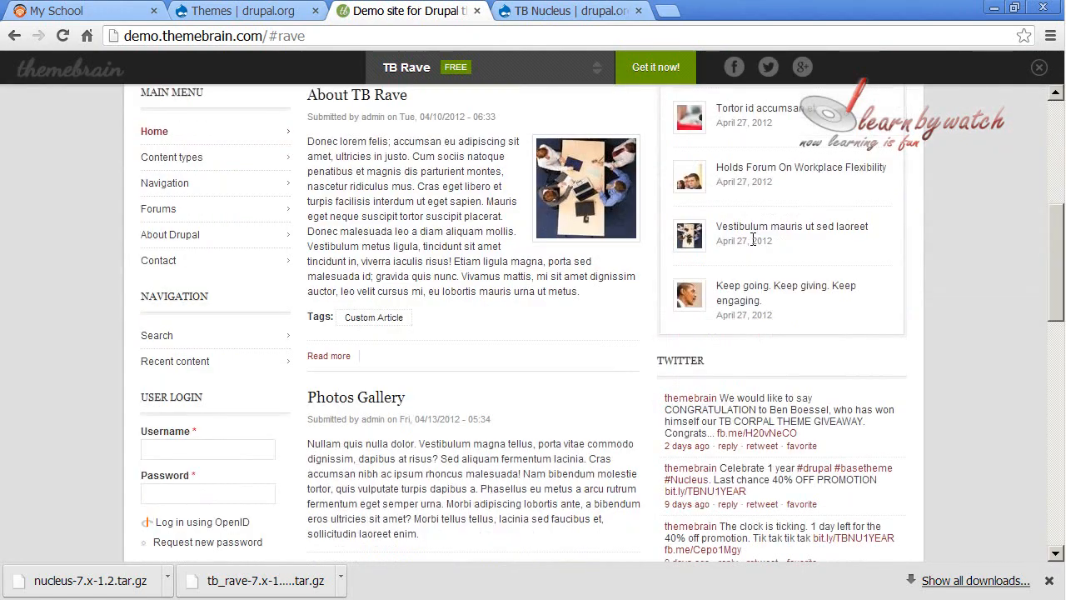
scroll(707, 275, "up", 10)
key("ctrl+1")
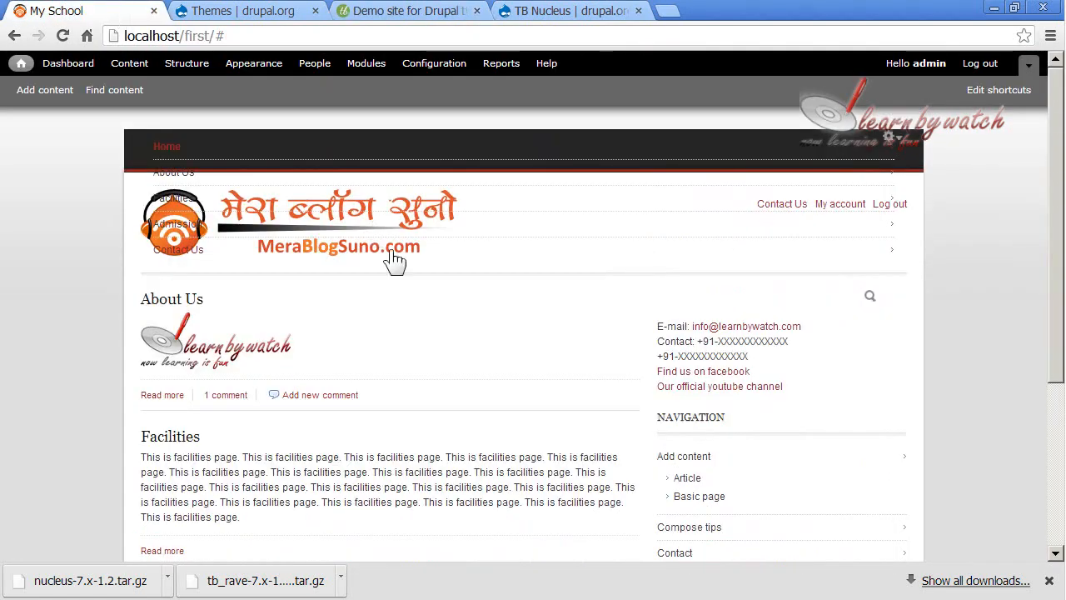
scroll(466, 208, "down", 3)
scroll(491, 245, "up", 3)
scroll(476, 266, "down", 3)
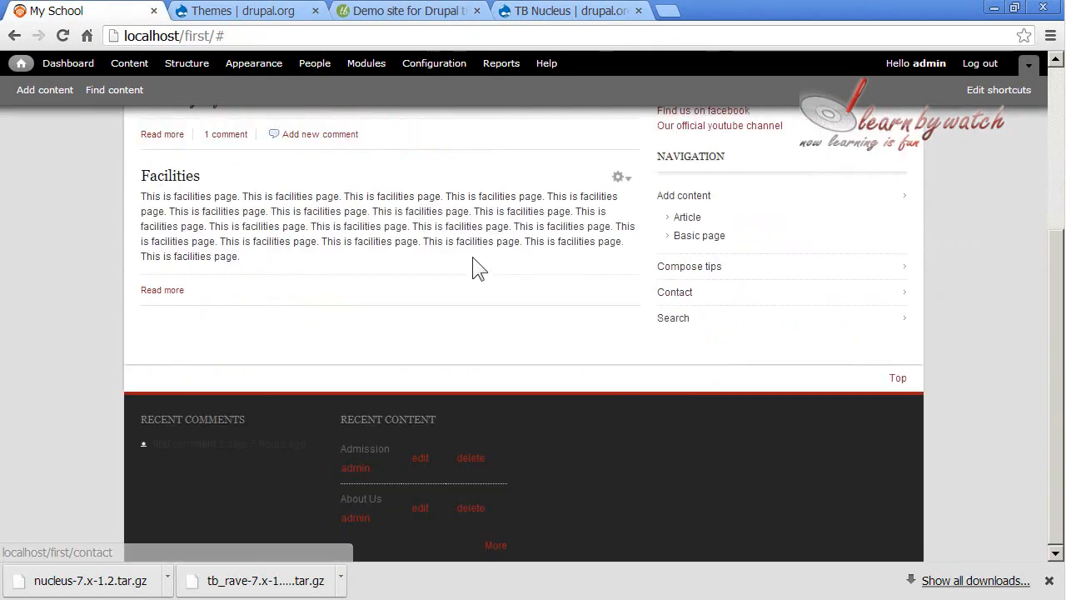
scroll(474, 267, "up", 3)
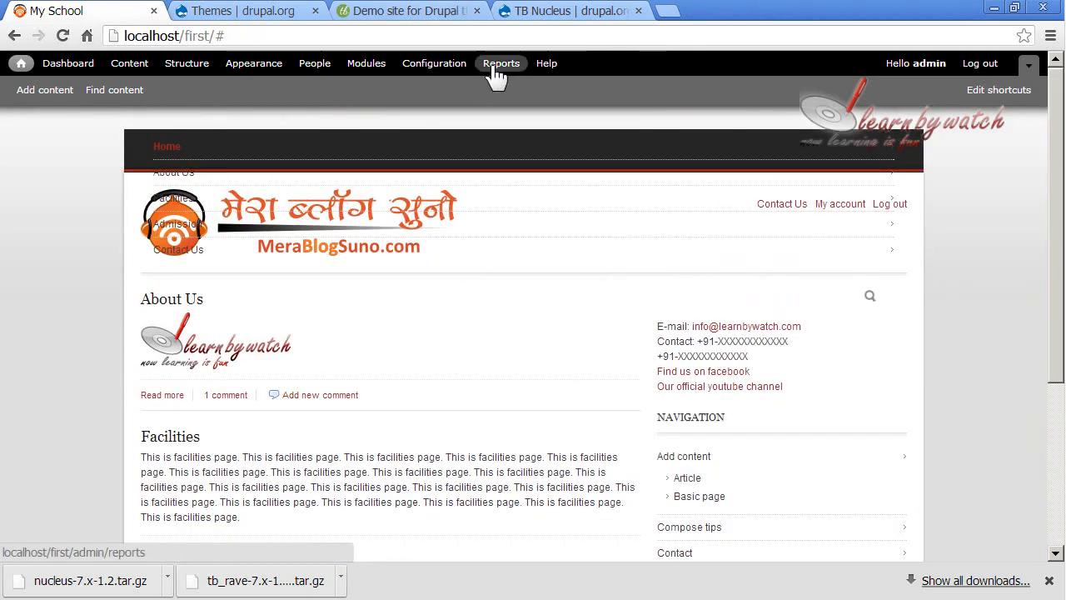
Examine the TB Nucleus project page again, from its introductory description to the features, required modules and version improvements
left_click(533, 15)
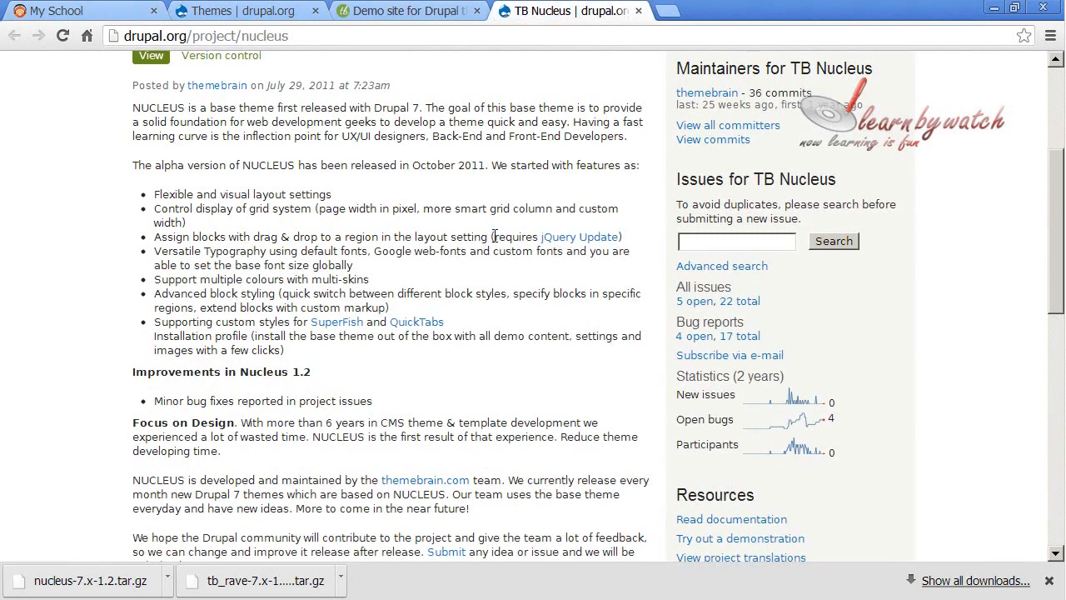
left_click_drag(494, 237, 526, 341)
left_click(534, 350)
scroll(531, 347, "up", 2)
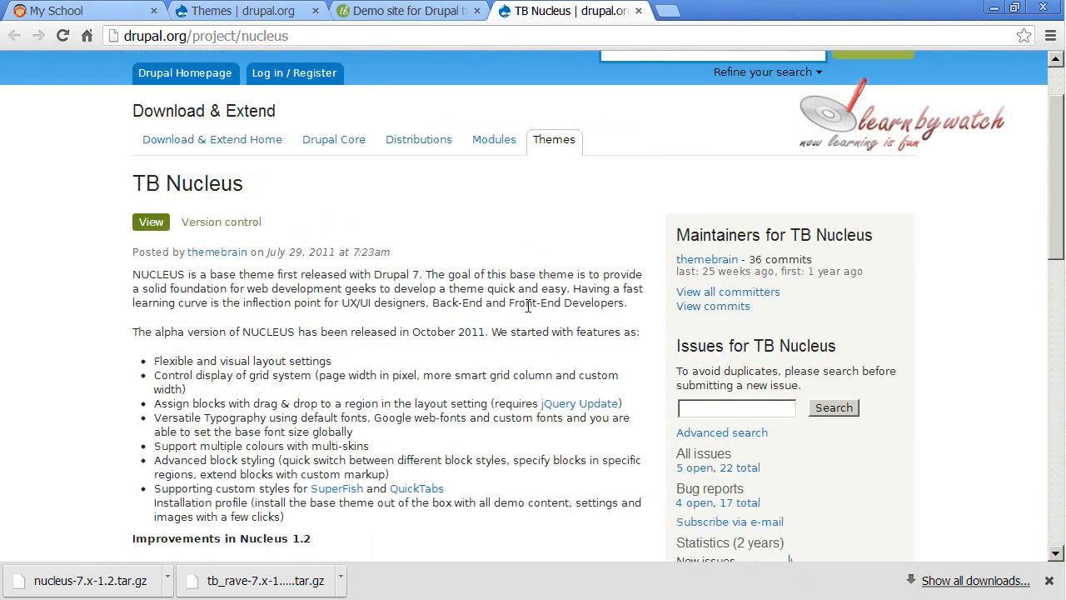
scroll(393, 290, "down", 1)
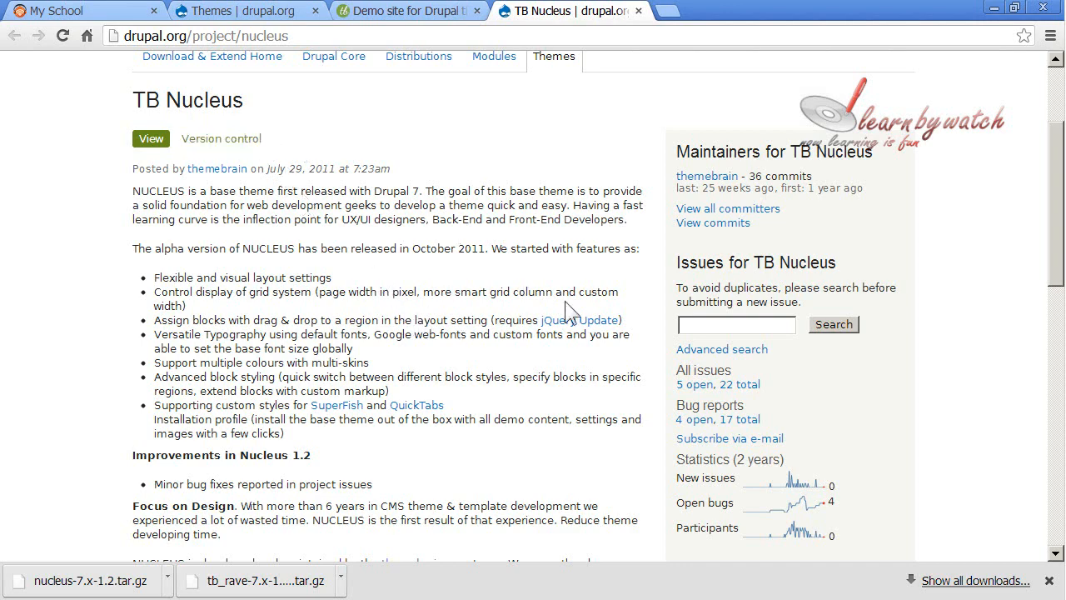
scroll(480, 407, "down", 2)
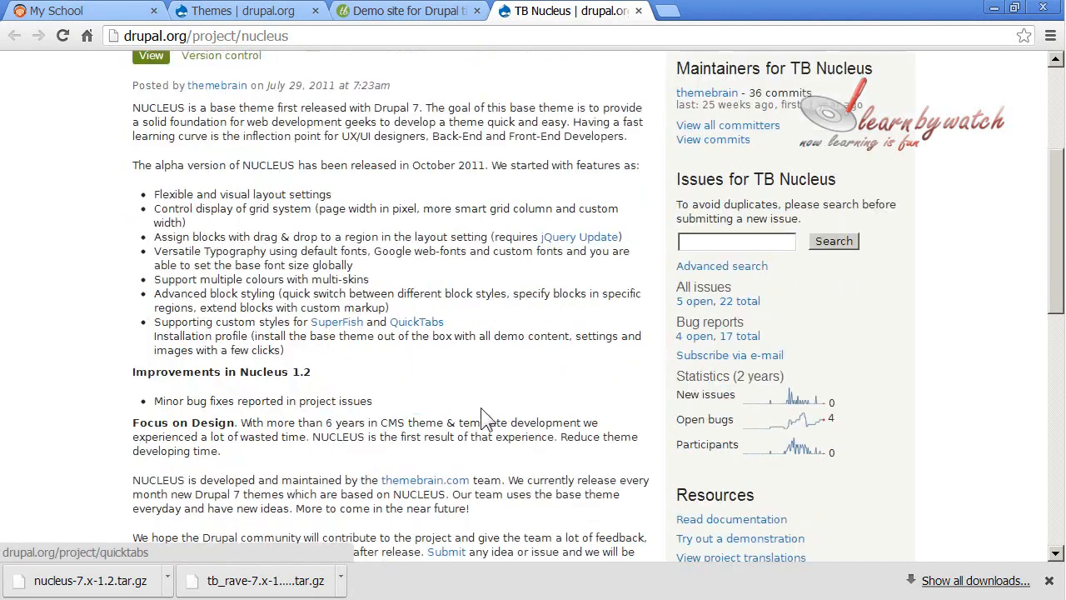
scroll(520, 404, "up", 4)
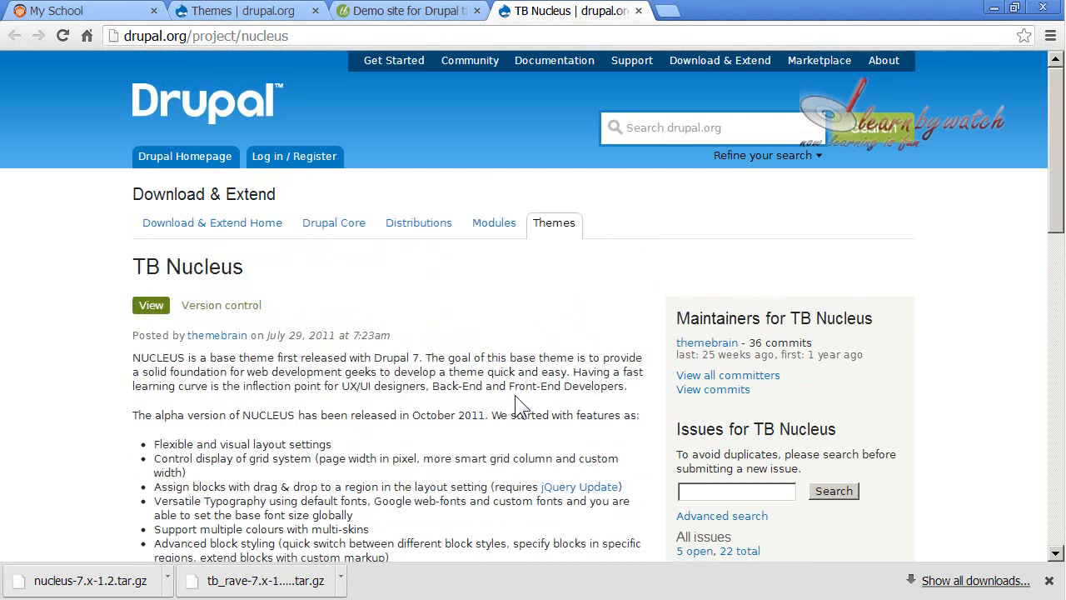
triple_click(498, 386)
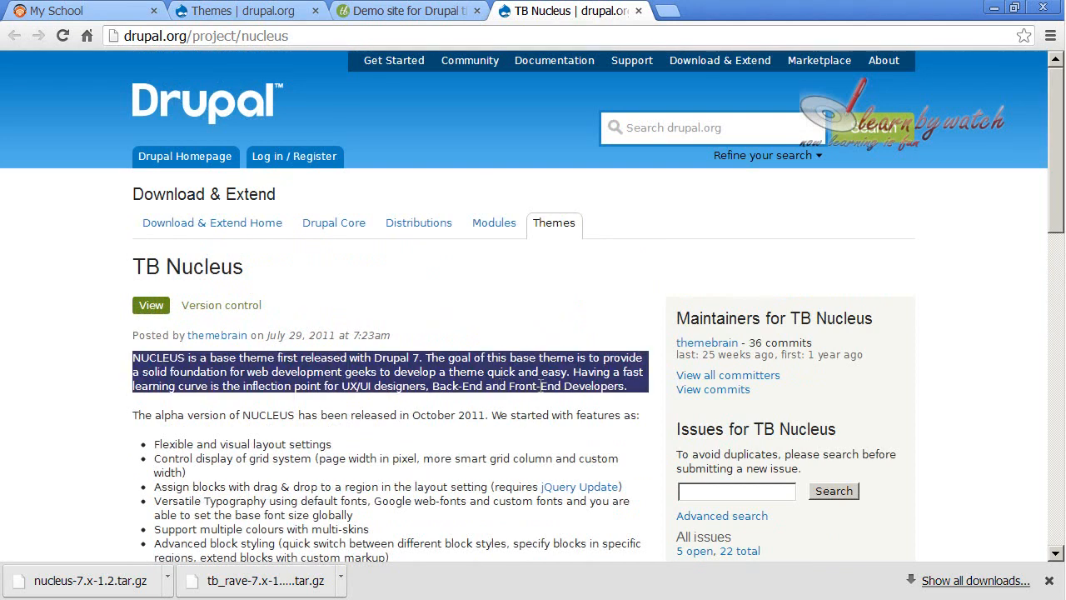
left_click(543, 385)
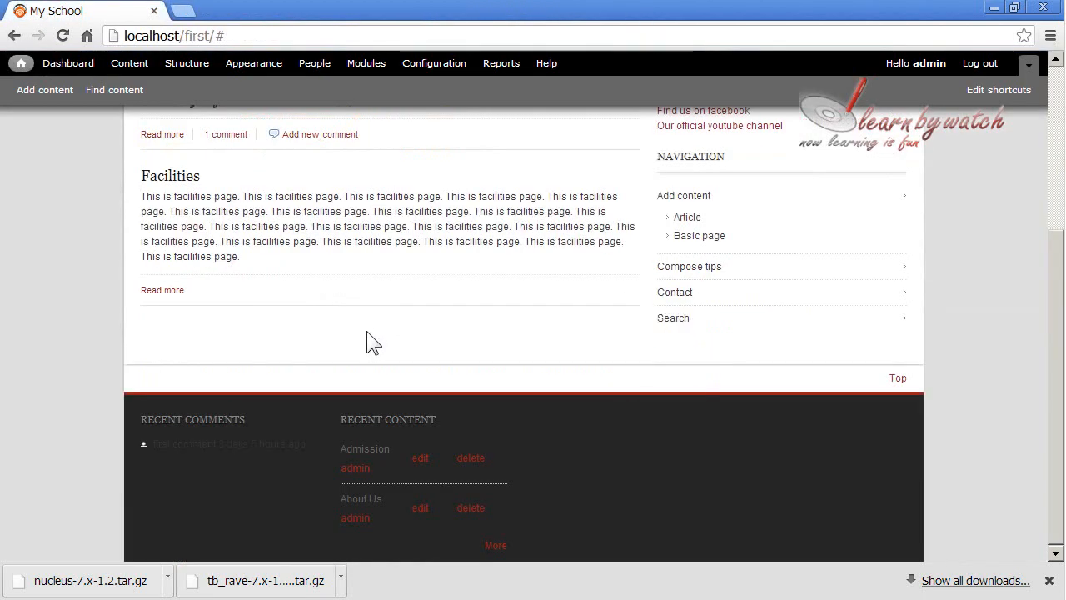
Open the My School site's theme administration and make Bartik 7.20 the default theme
scroll(362, 333, "up", 3)
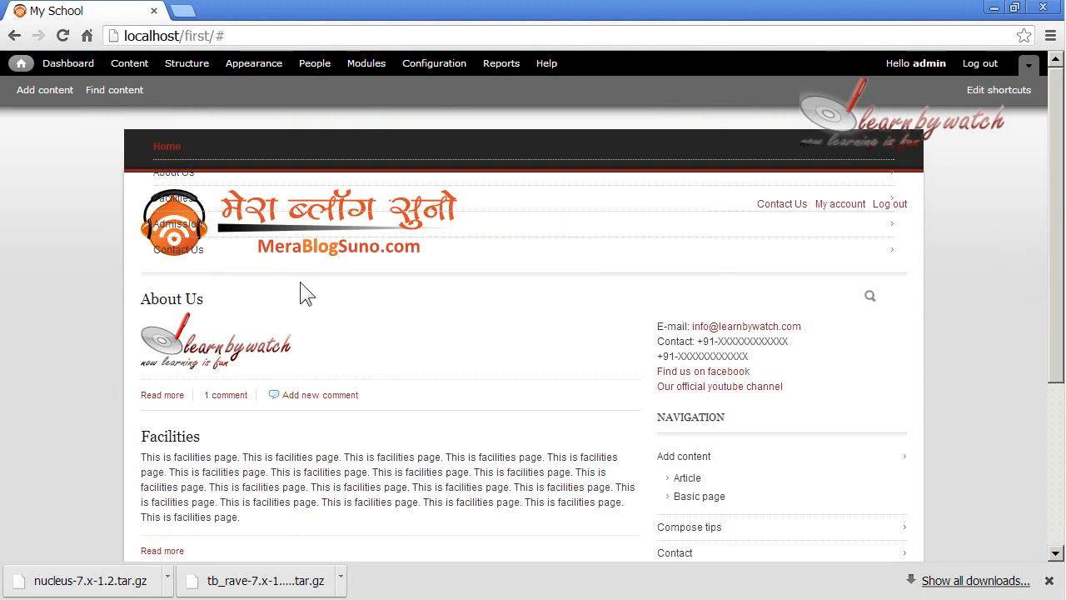
left_click(260, 67)
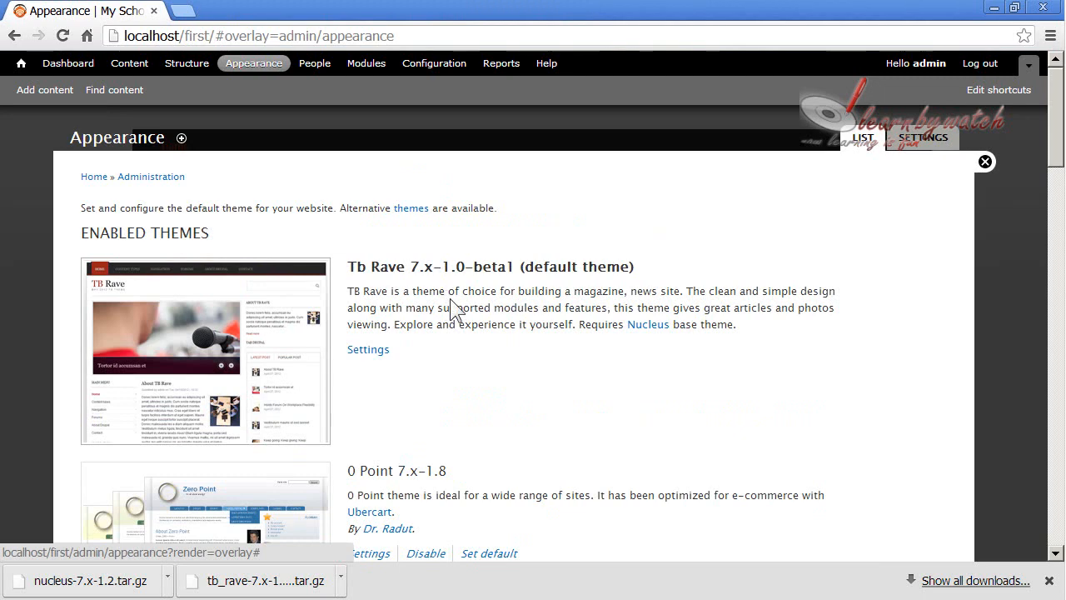
scroll(448, 296, "down", 5)
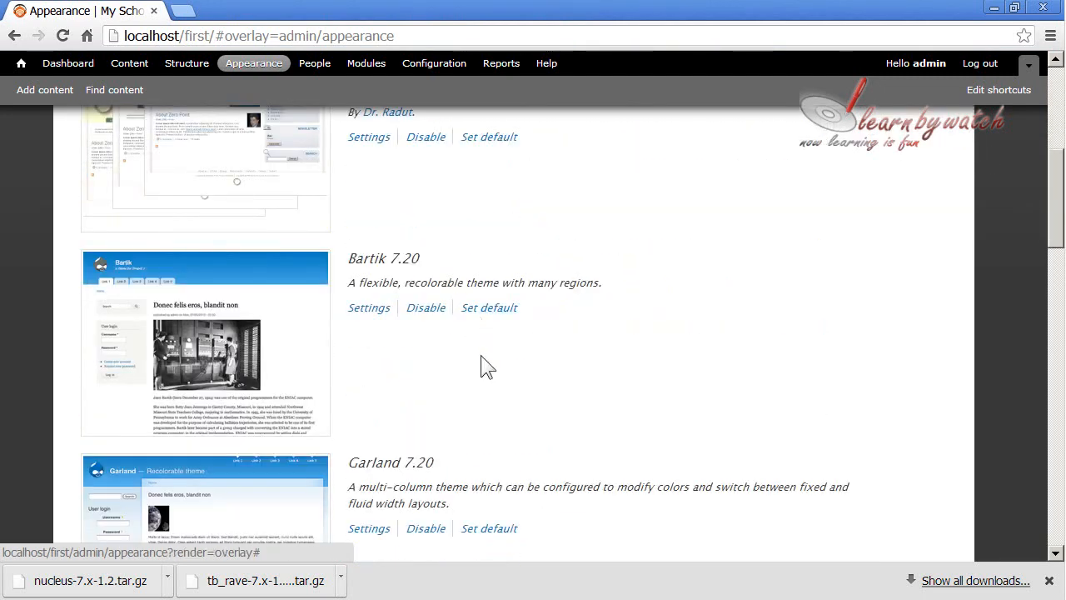
left_click_drag(349, 259, 421, 260)
left_click(489, 308)
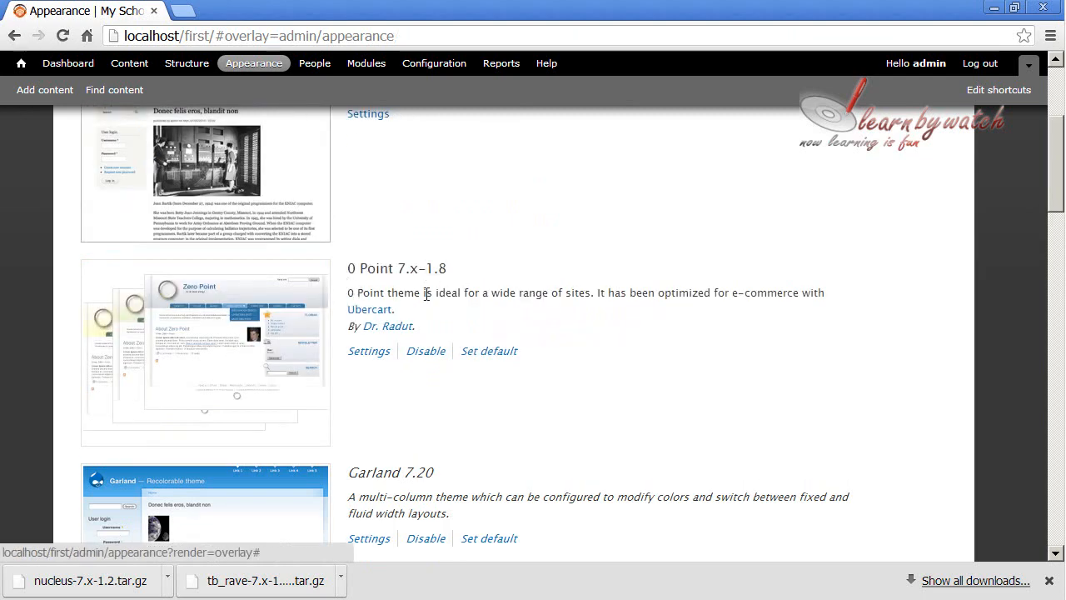
Disable the 0 Point and Stark themes
left_click(421, 354)
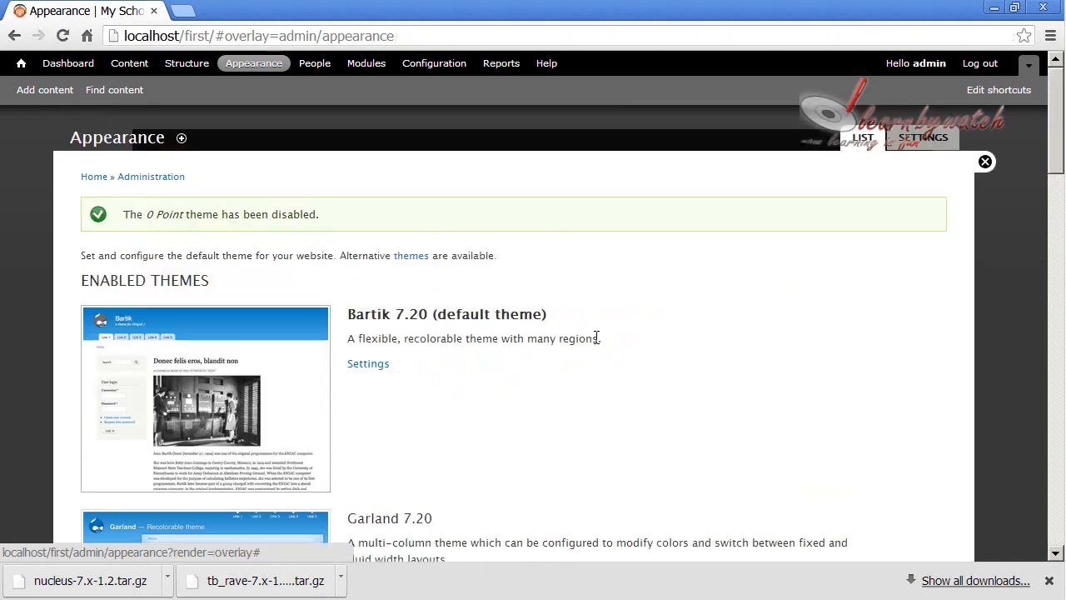
scroll(570, 337, "down", 4)
scroll(433, 299, "down", 1)
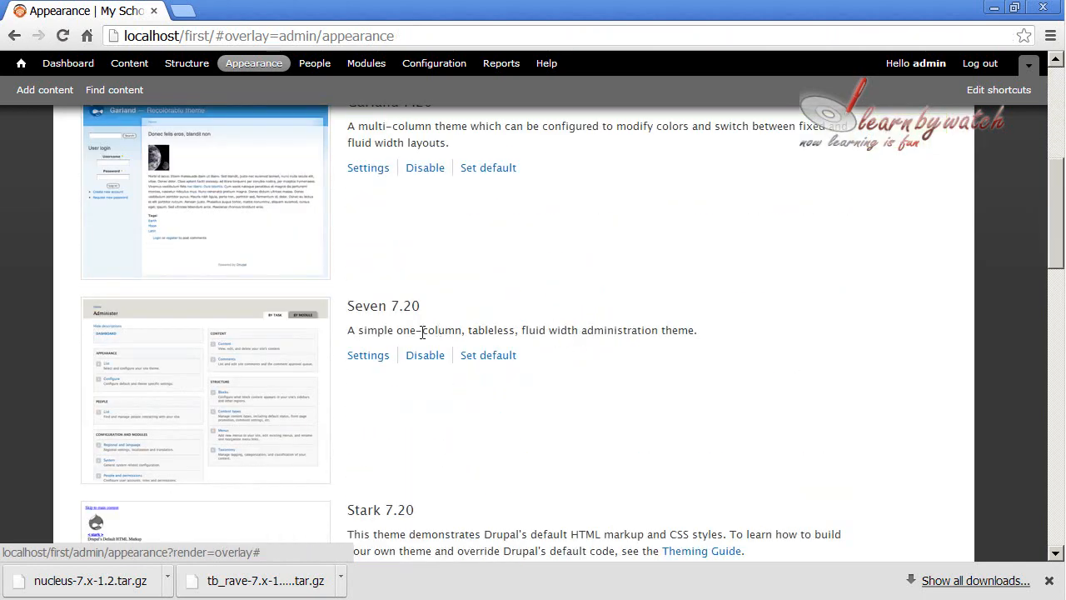
scroll(429, 375, "down", 3)
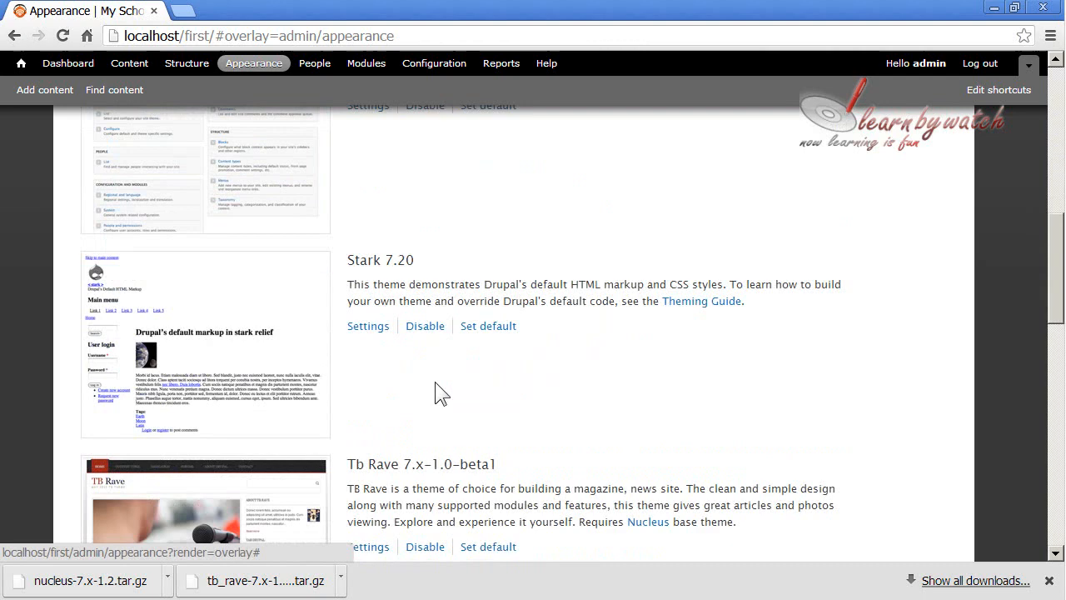
left_click(430, 332)
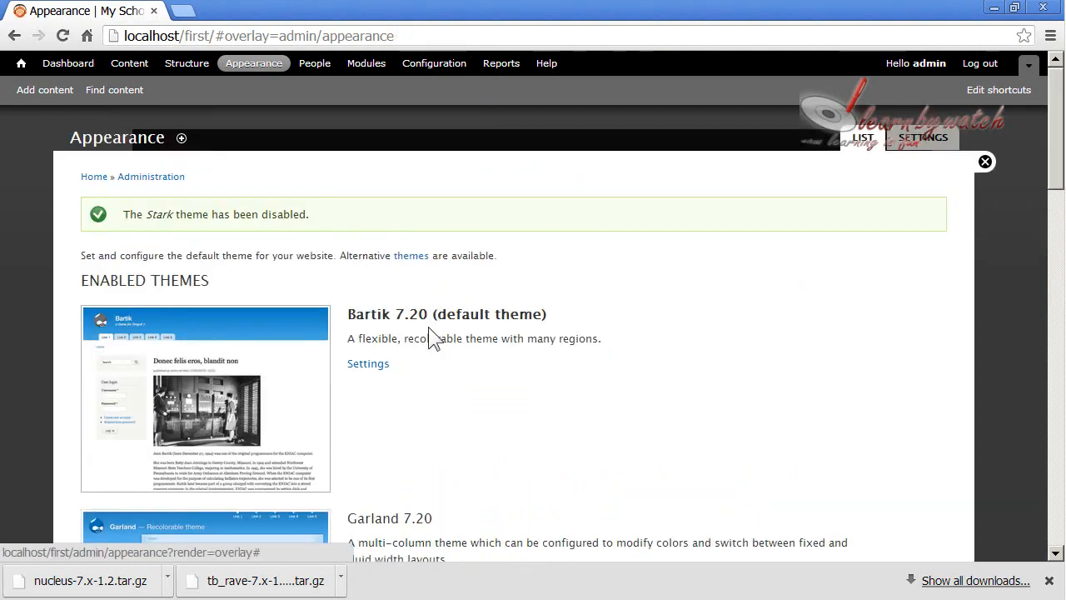
Disable the Tb Rave theme, look over the remaining enabled themes and close the theme administration
scroll(433, 330, "down", 5)
scroll(523, 357, "down", 2)
scroll(531, 355, "up", 8)
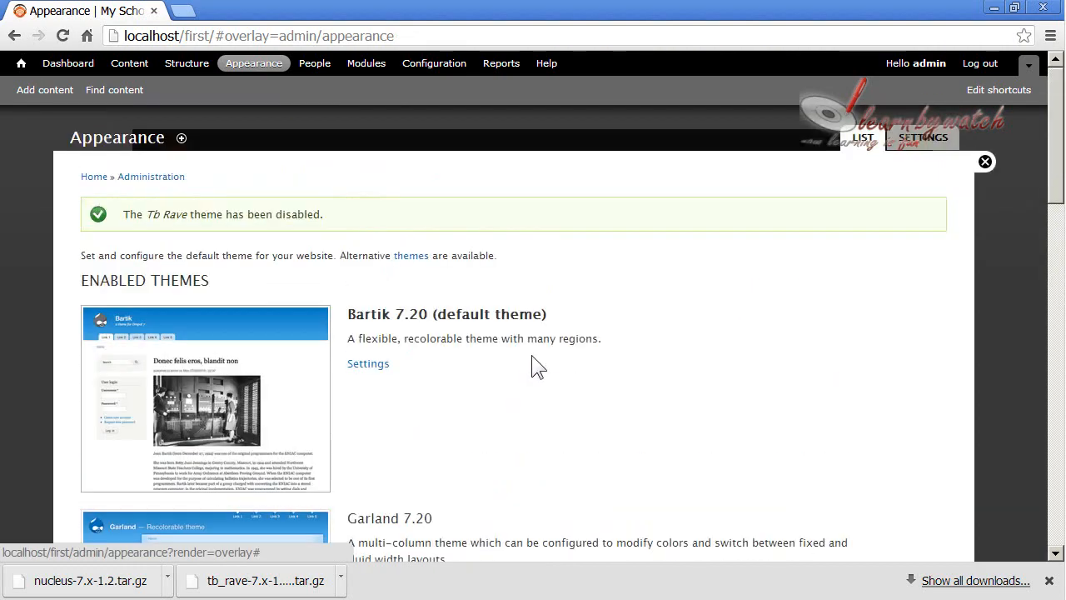
scroll(571, 358, "down", 3)
scroll(570, 355, "up", 3)
scroll(569, 352, "down", 2)
scroll(567, 351, "up", 1)
scroll(567, 352, "up", 1)
left_click(983, 161)
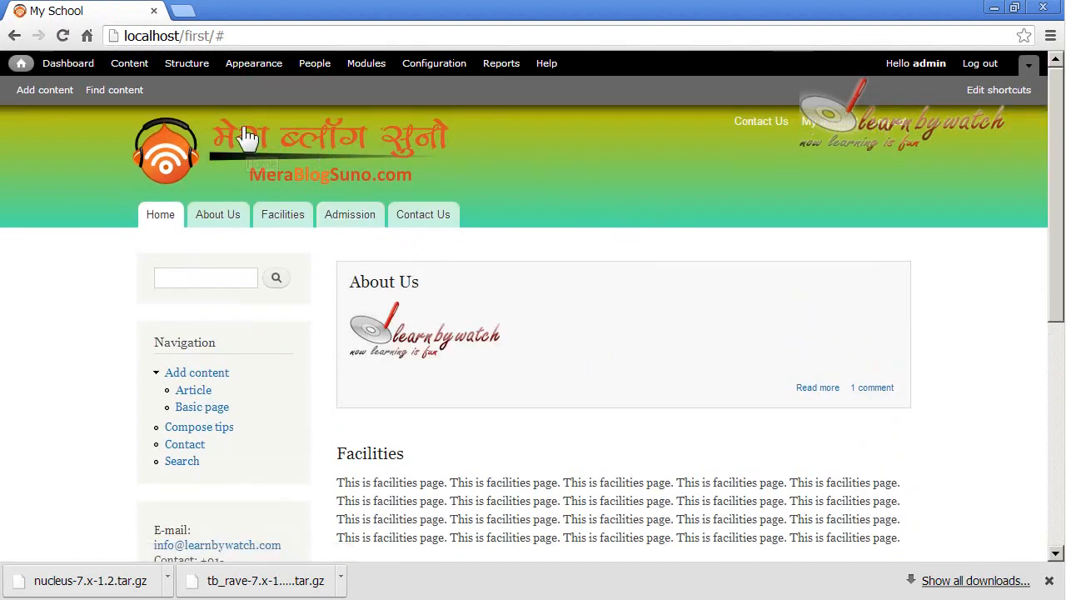
Set Bartik's color set to Blue Lagoon (default), save the configuration and close the theme settings
left_click(249, 65)
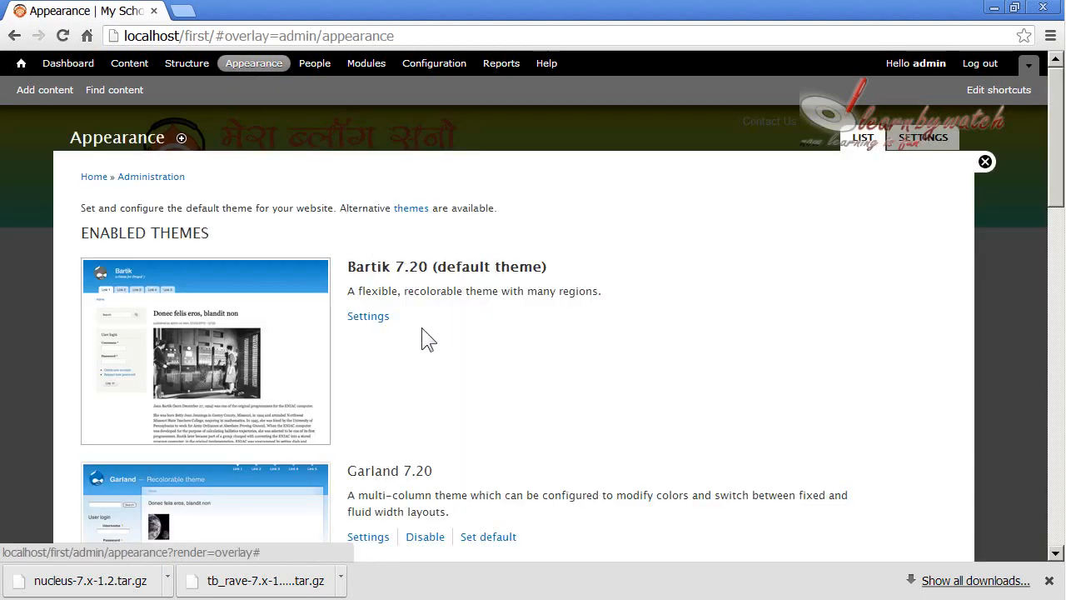
scroll(400, 283, "down", 1)
left_click(371, 236)
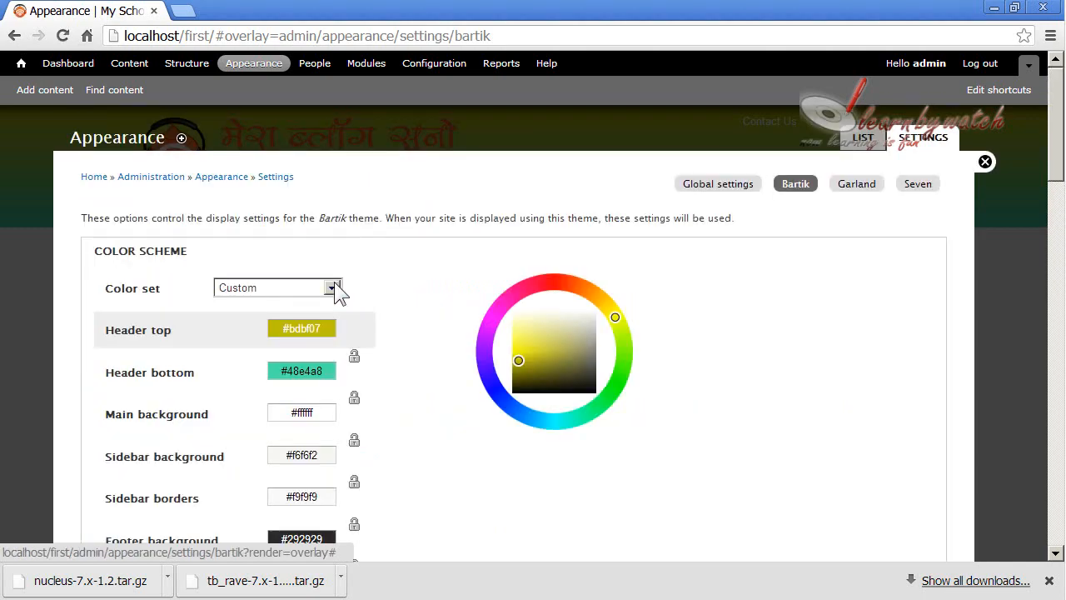
left_click(332, 288)
left_click(267, 307)
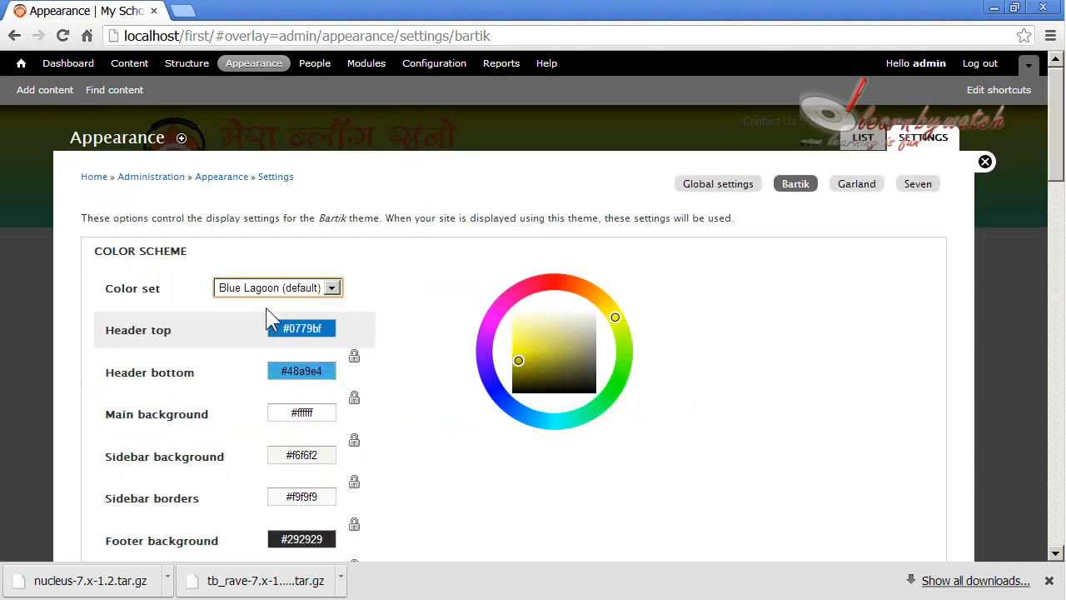
scroll(431, 264, "down", 15)
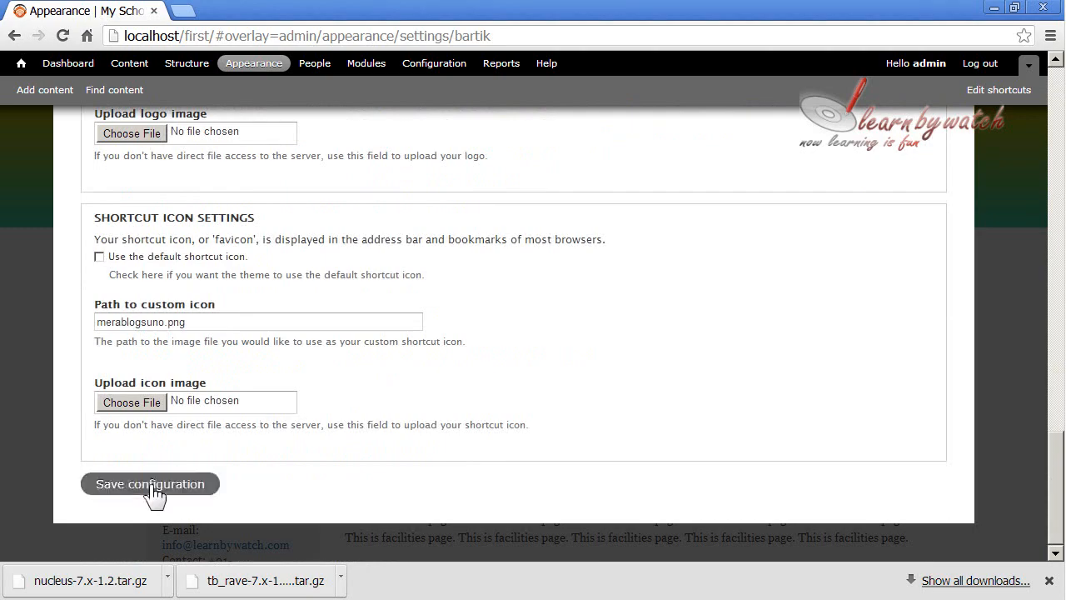
left_click(150, 485)
scroll(609, 345, "up", 12)
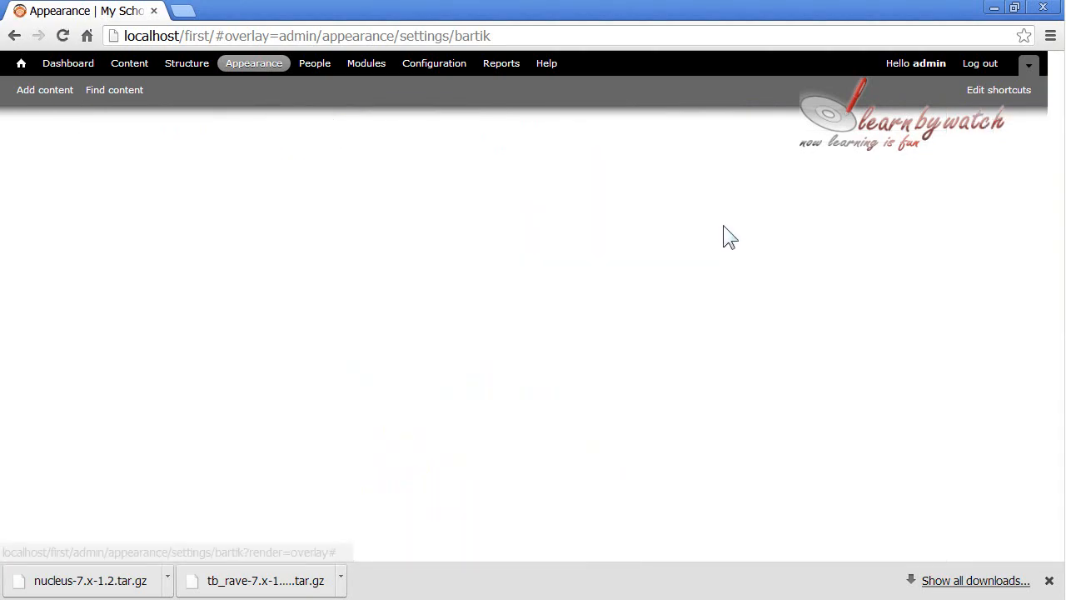
left_click(984, 161)
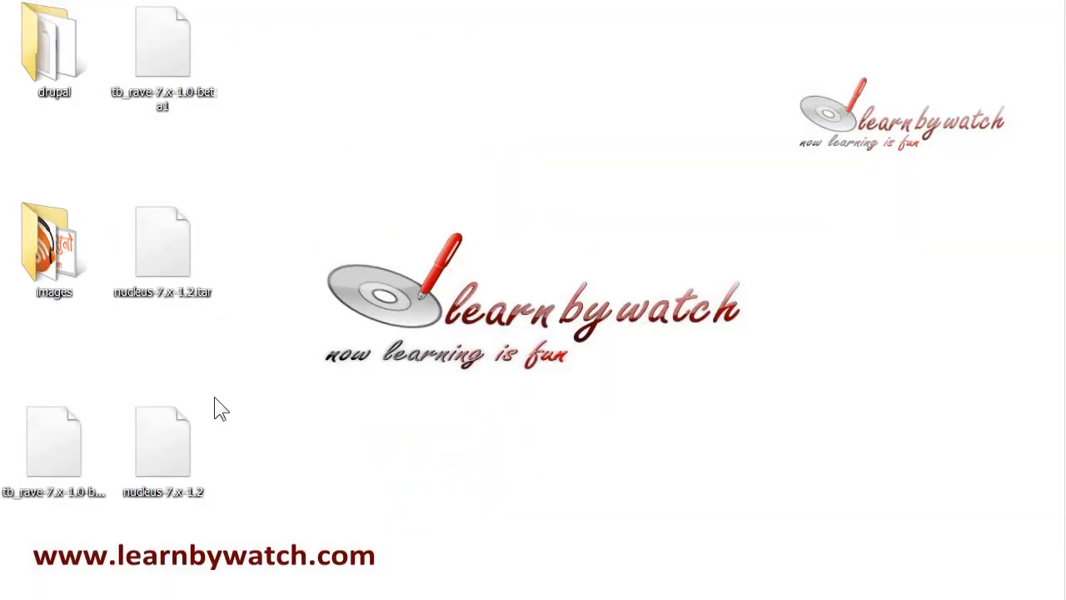
Move the nucleus-7.x-1.2.tar and tb_rave-7.x-1.0-beta1.tar archives from the desktop into a subfolder of the drupal folder
left_click(178, 293)
left_click(54, 441, "ctrl")
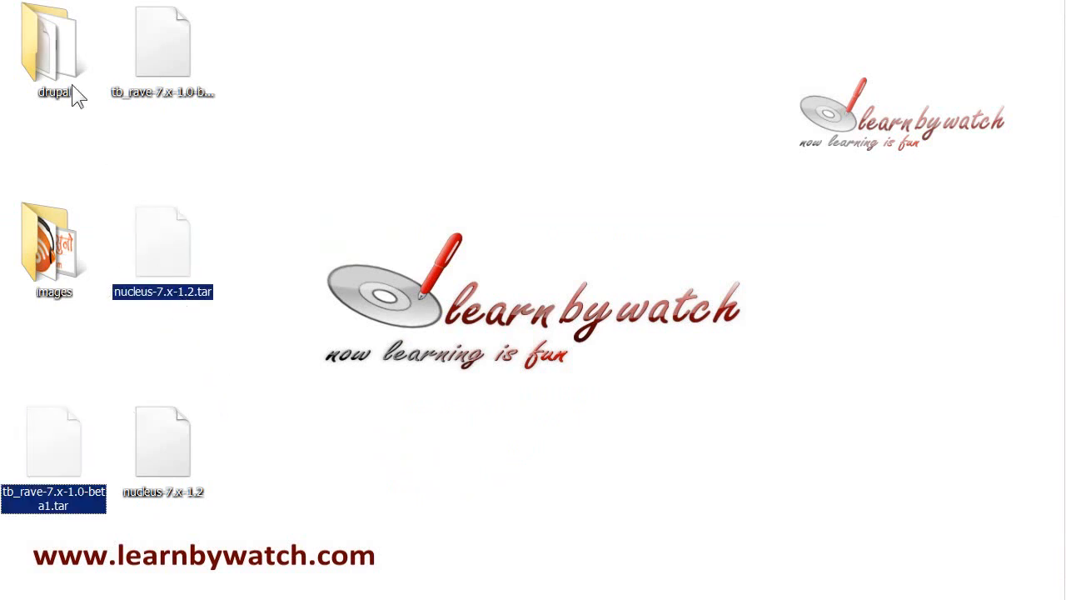
double_click(59, 62)
double_click(117, 140)
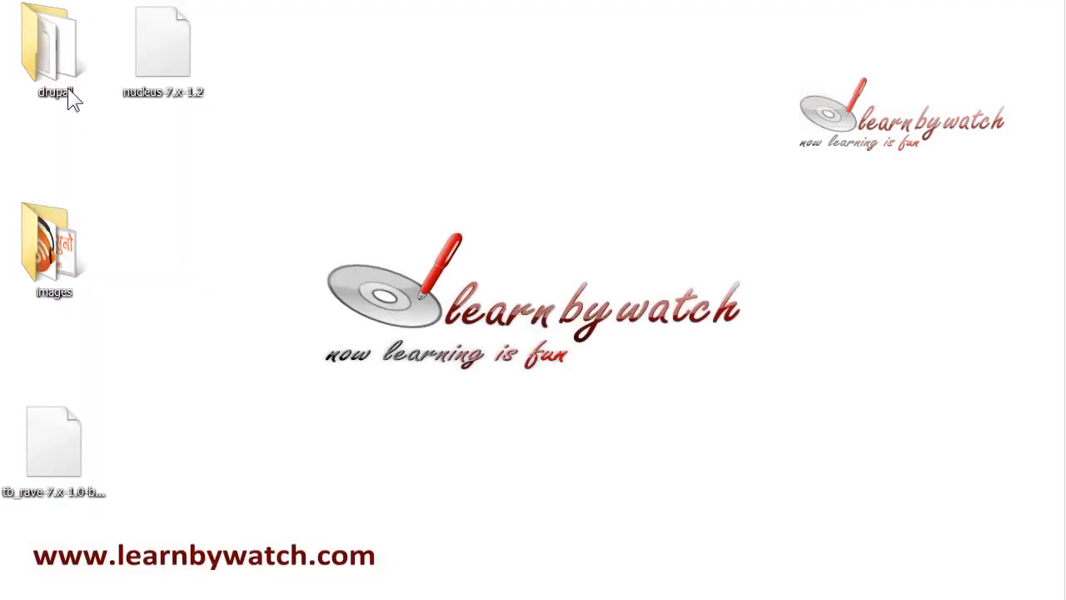
Delete the remaining nucleus-7.x-1.2 and tb_rave-7.x-1.0-beta1 files from the desktop
left_click(172, 103)
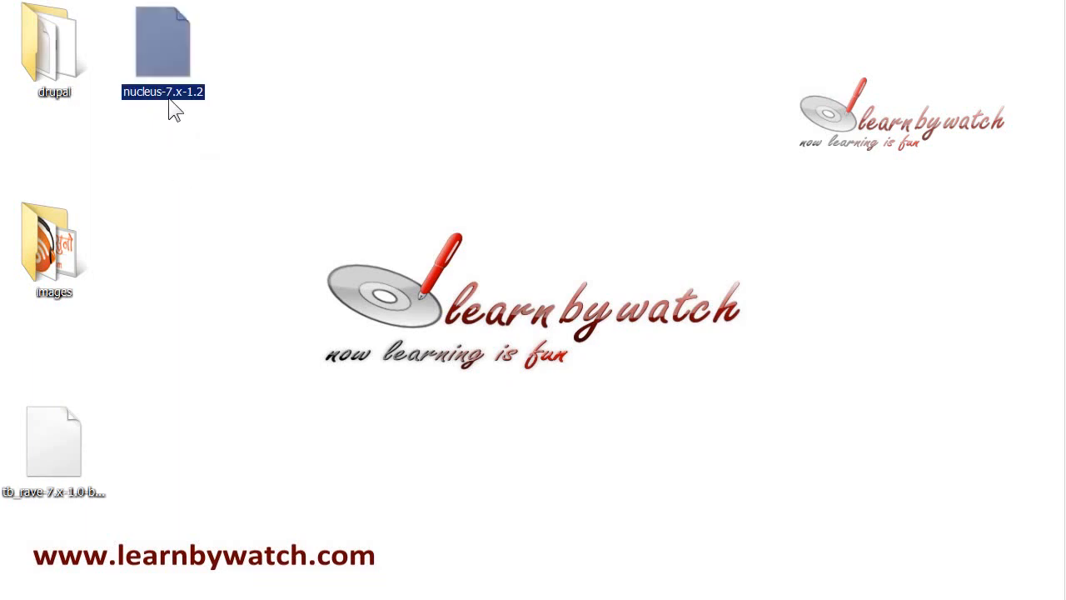
left_click(108, 421, "ctrl")
key("Delete")
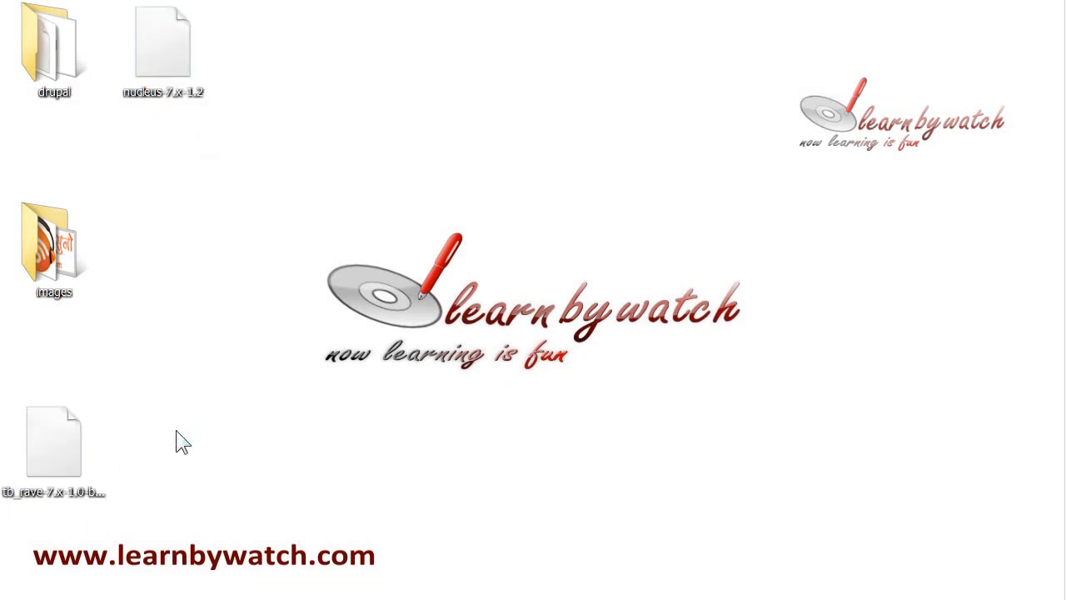
key("Return")
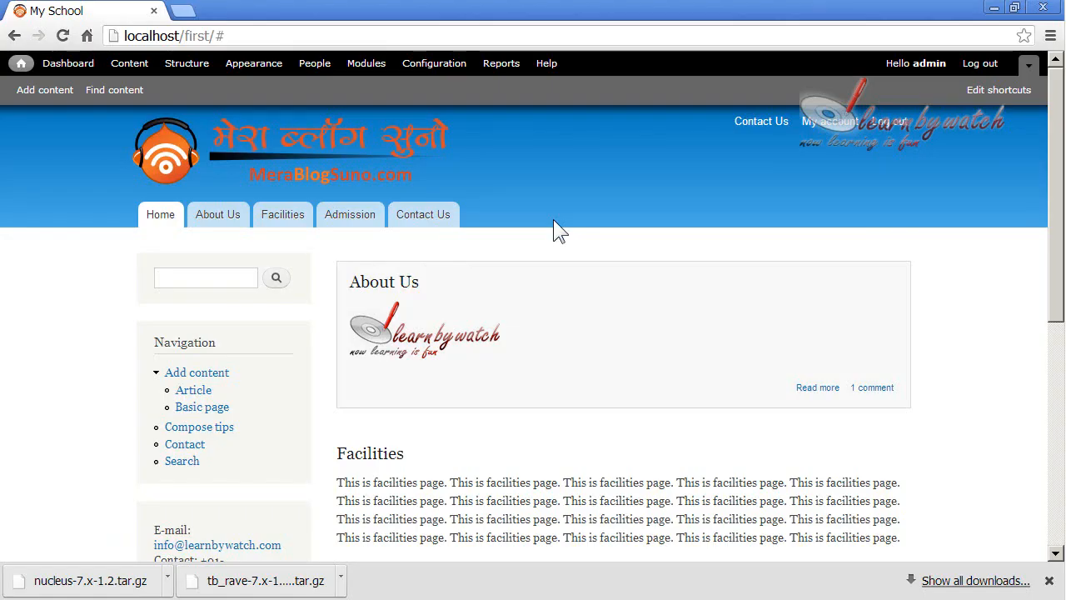